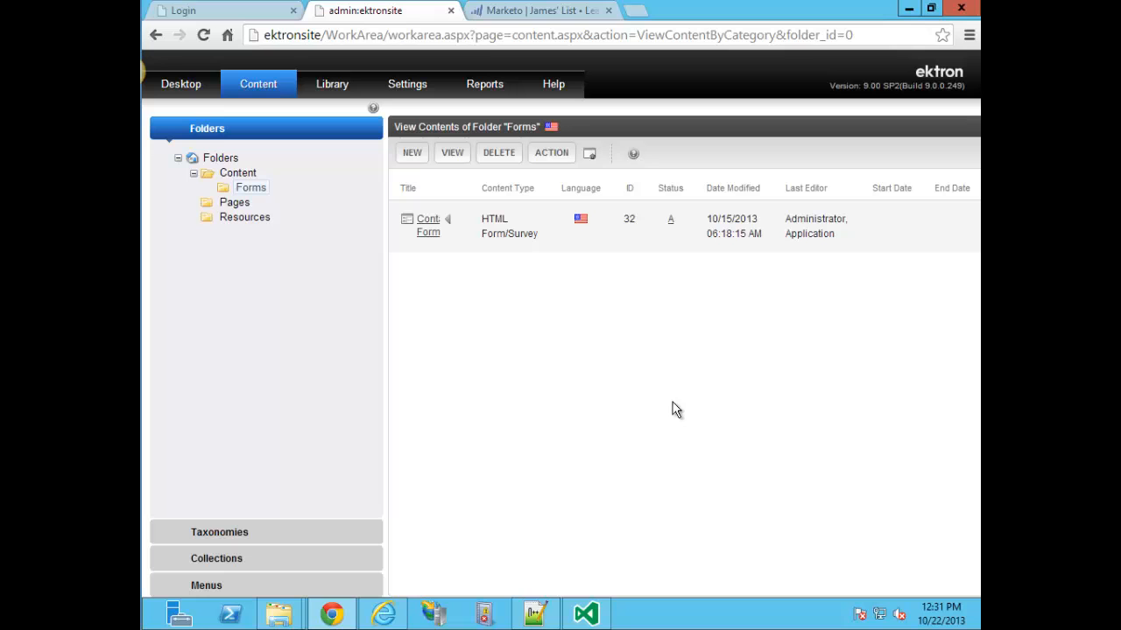
click(909, 8)
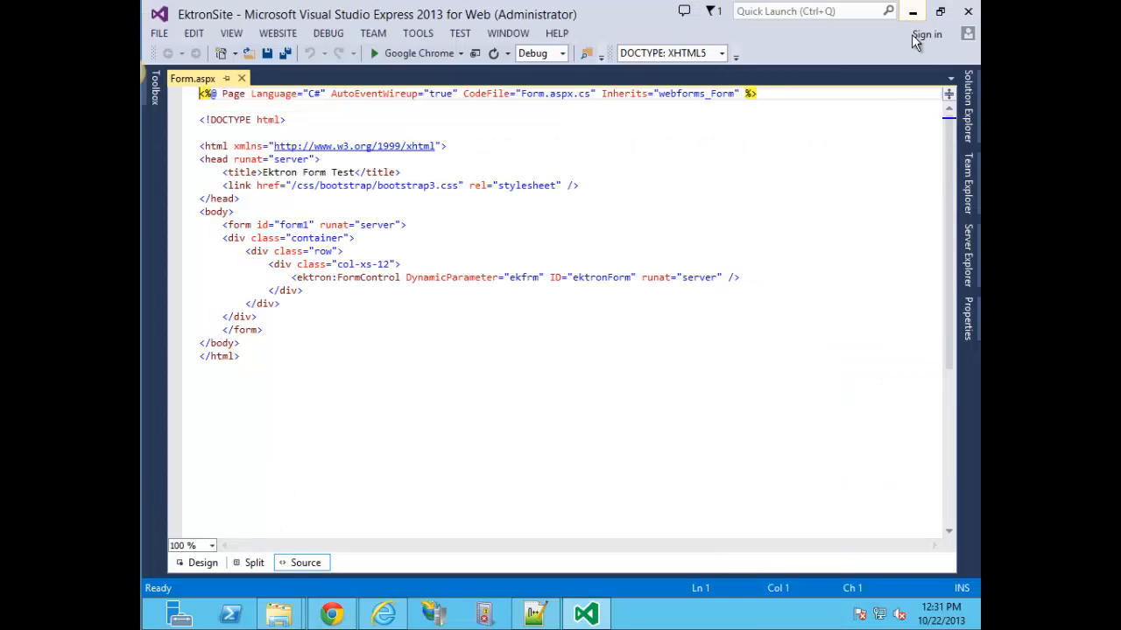
click(913, 13)
click(303, 234)
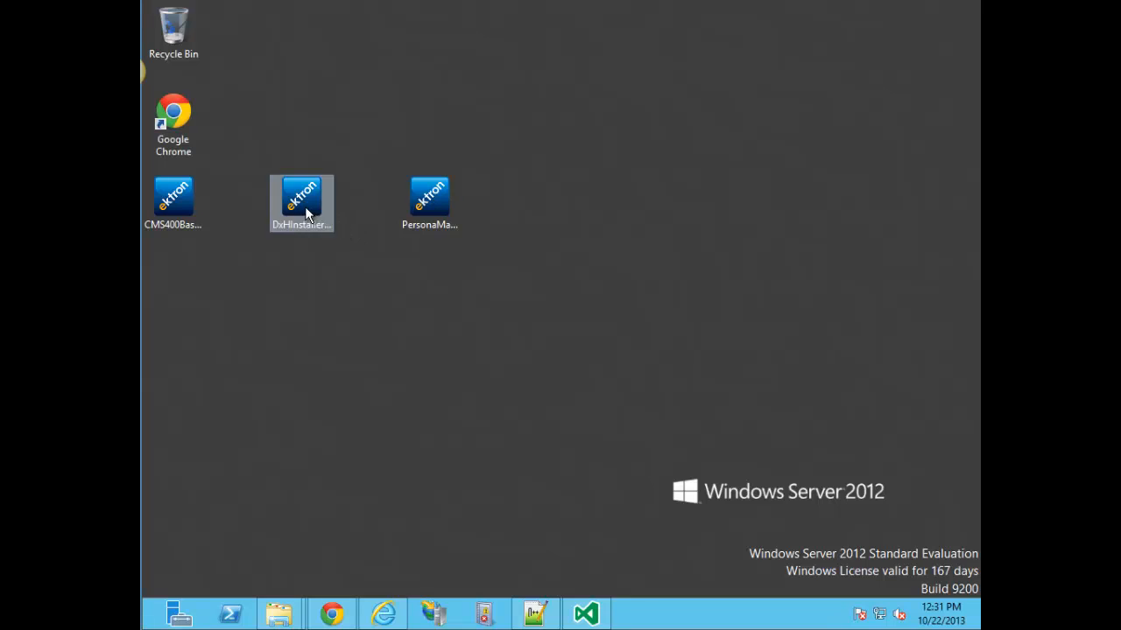
click(453, 357)
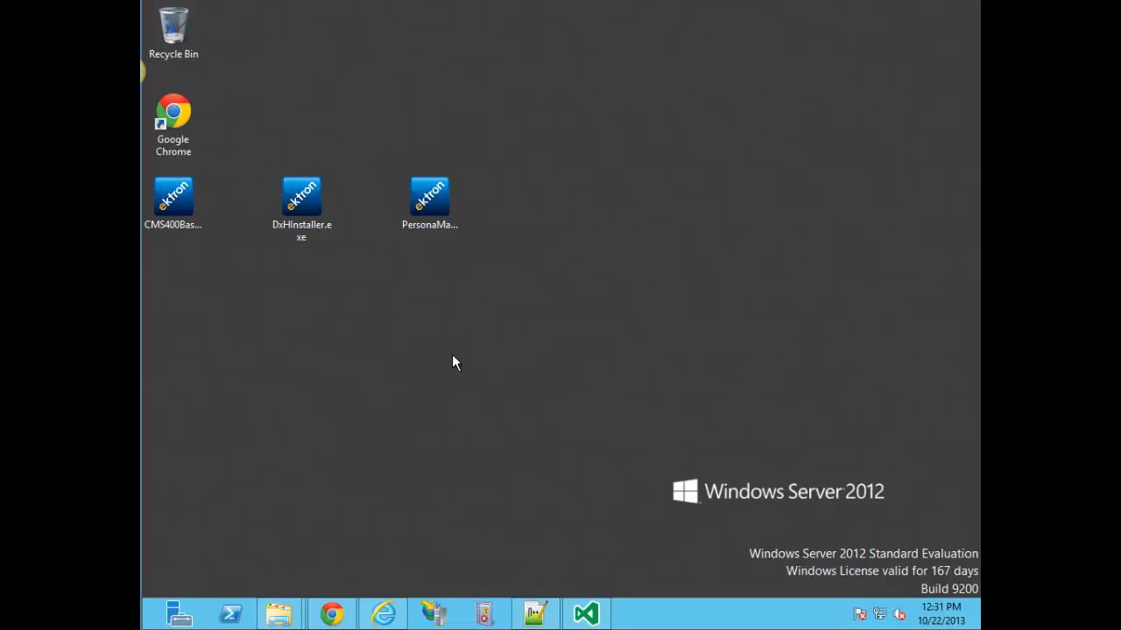
click(583, 606)
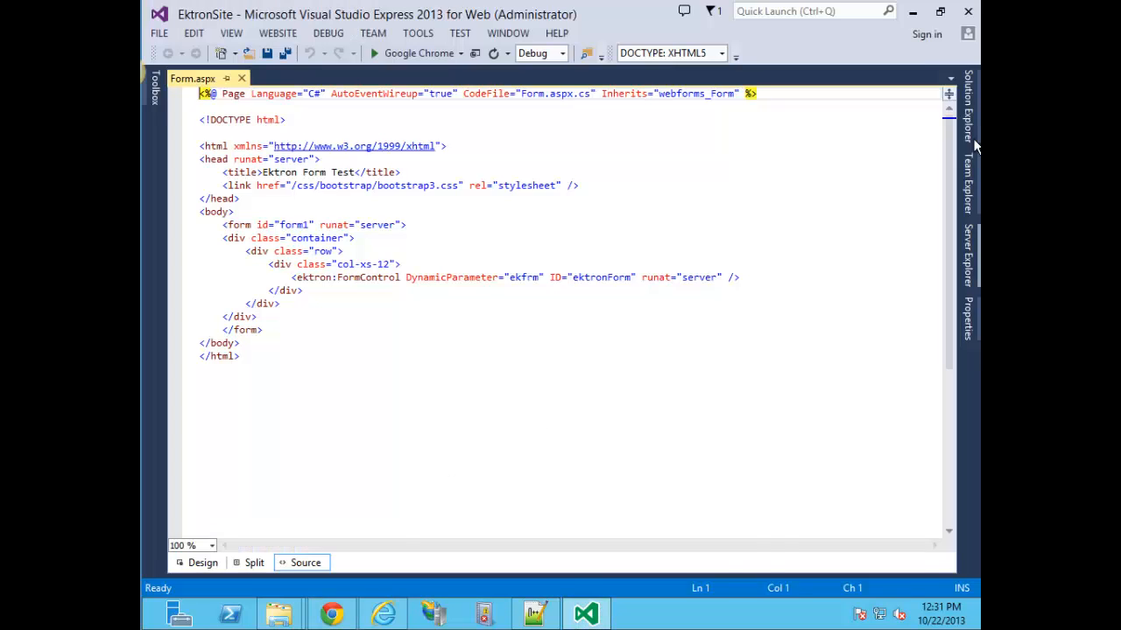
mouse_move(968, 131)
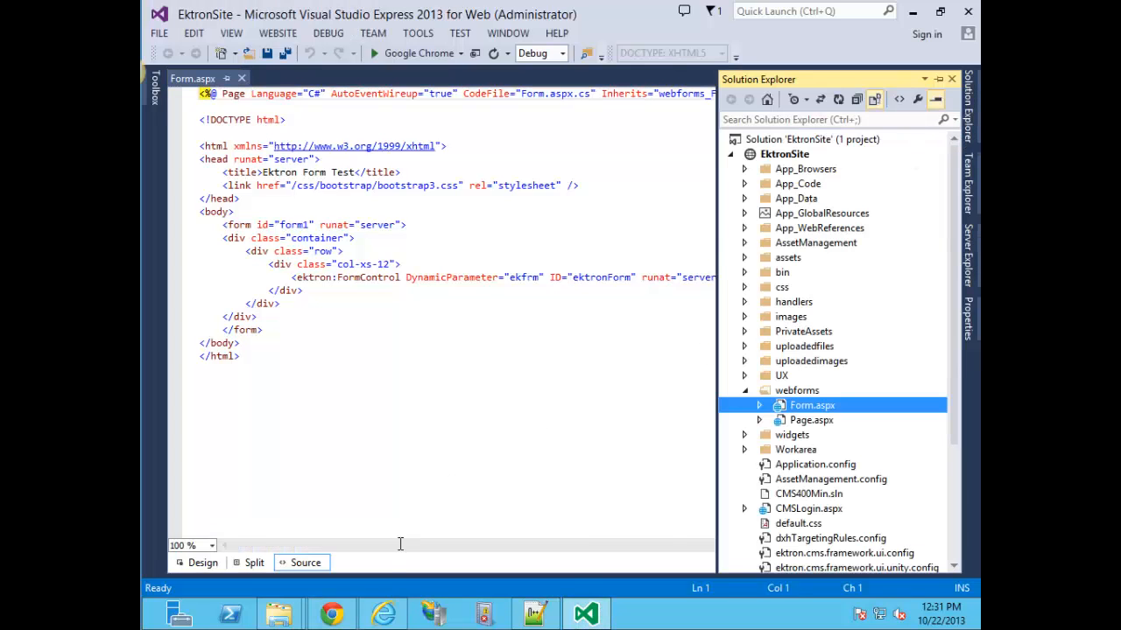
click(331, 615)
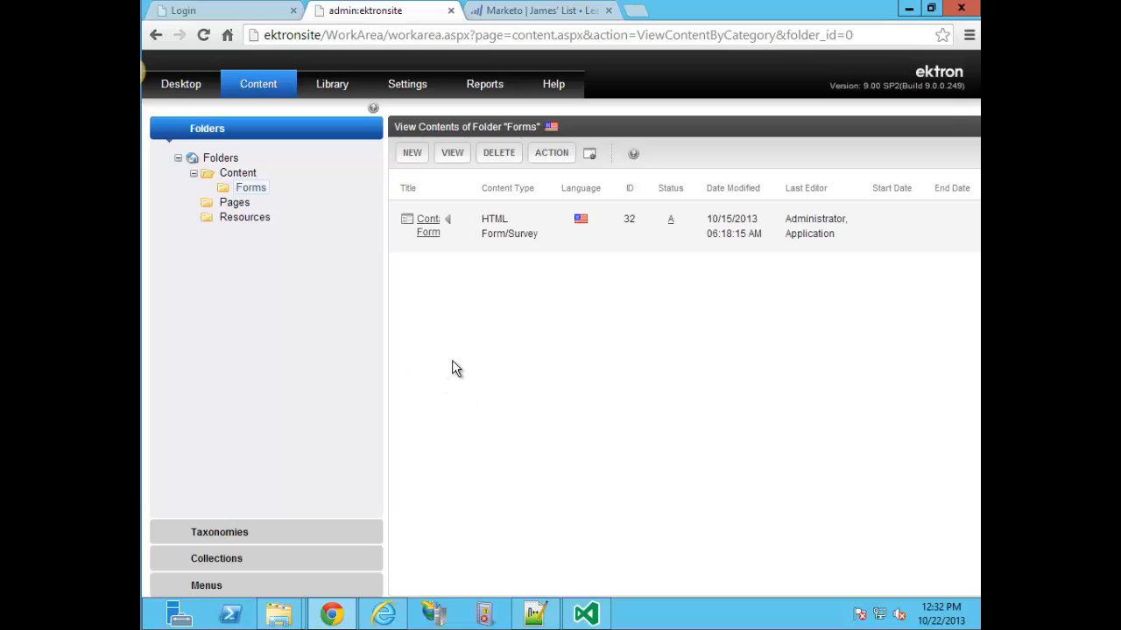
Review the Contact Form's fields and generate its submissions report.
click(429, 238)
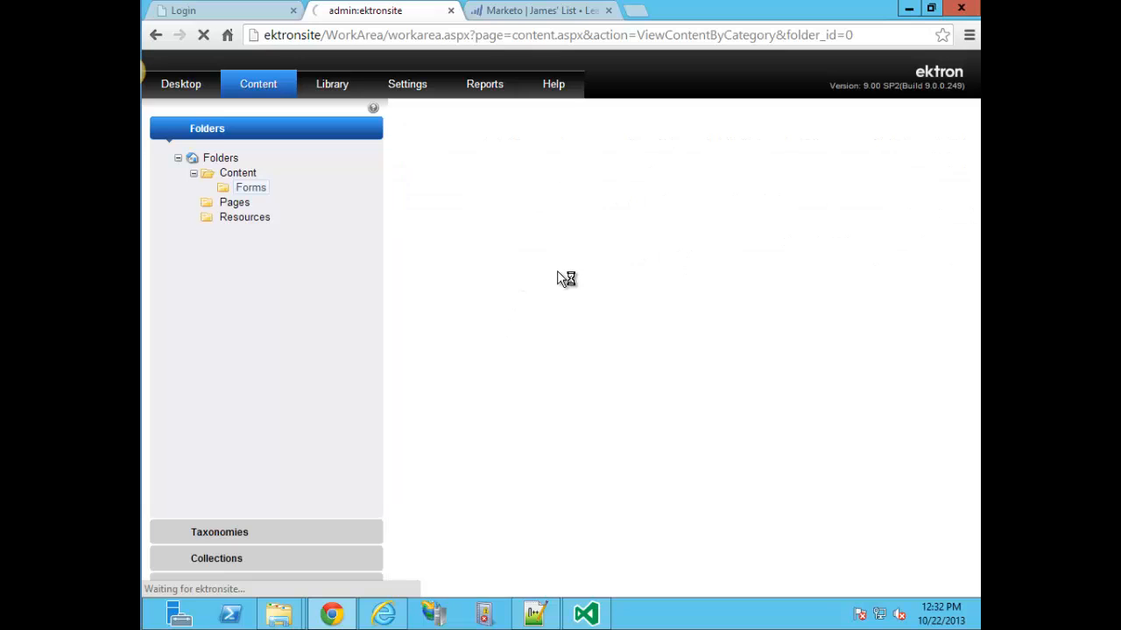
click(536, 191)
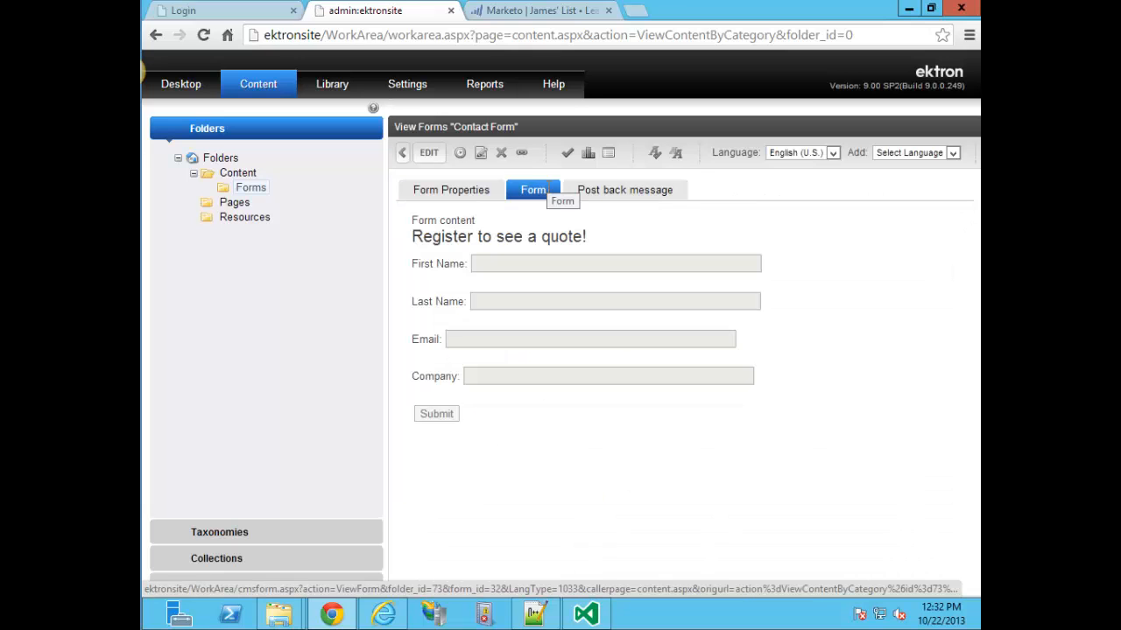
click(588, 153)
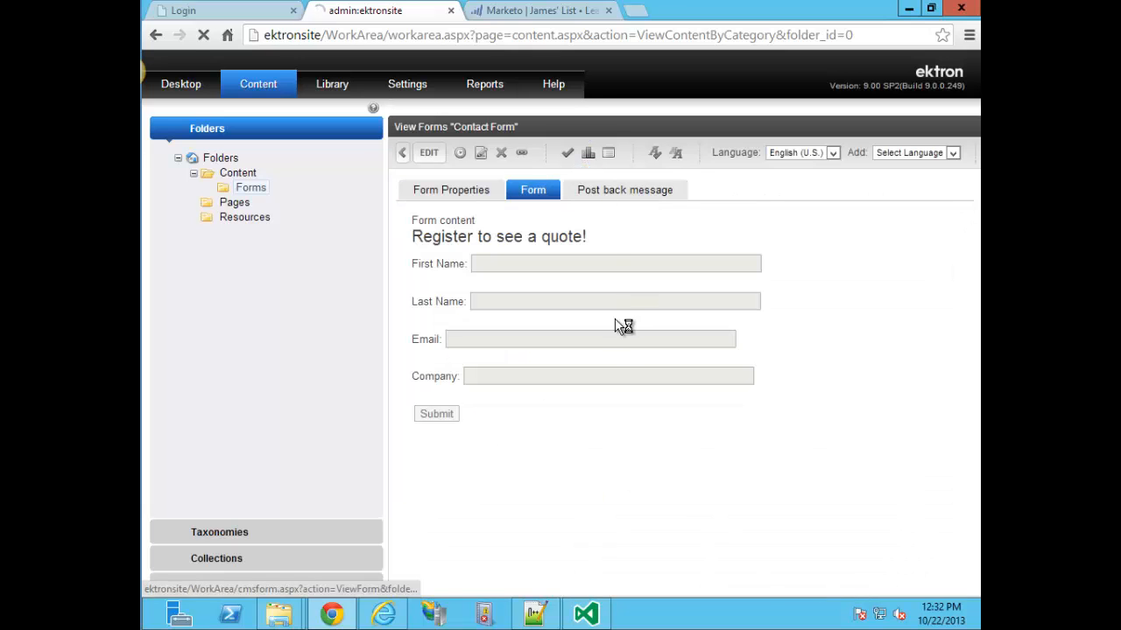
click(430, 368)
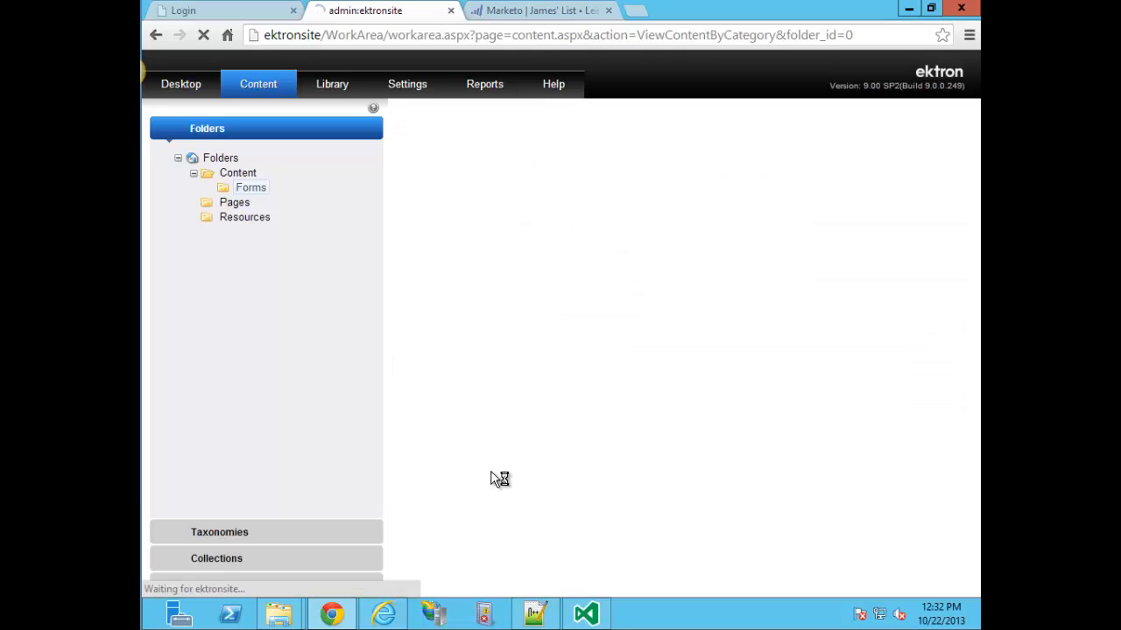
Return to the Forms folder, then minimize Chrome and Visual Studio to reveal the desktop.
click(252, 195)
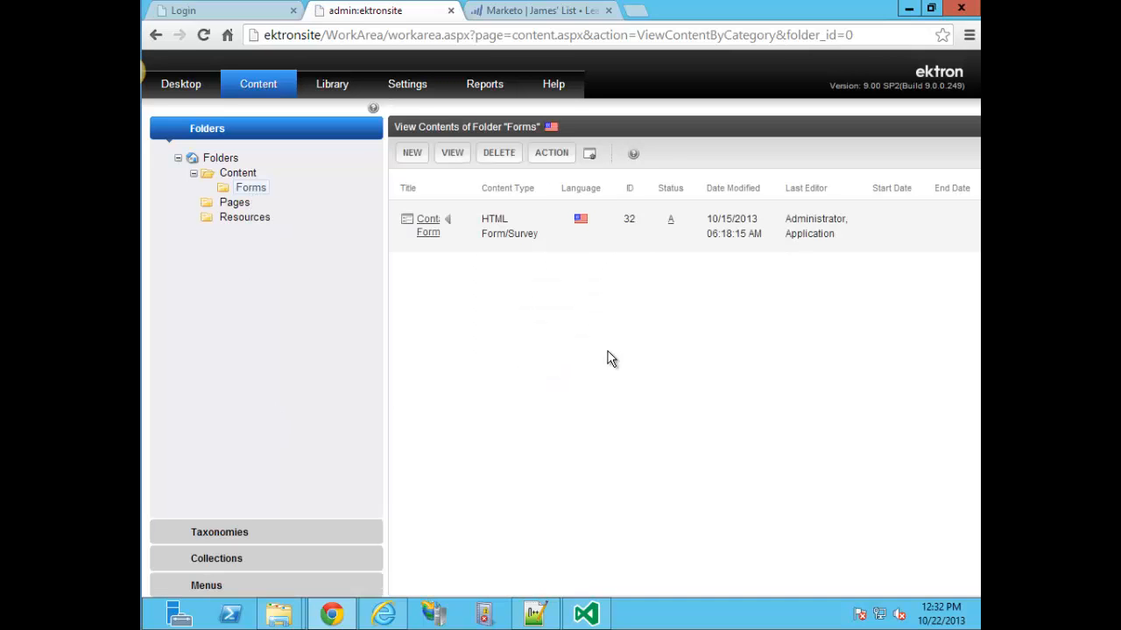
click(344, 613)
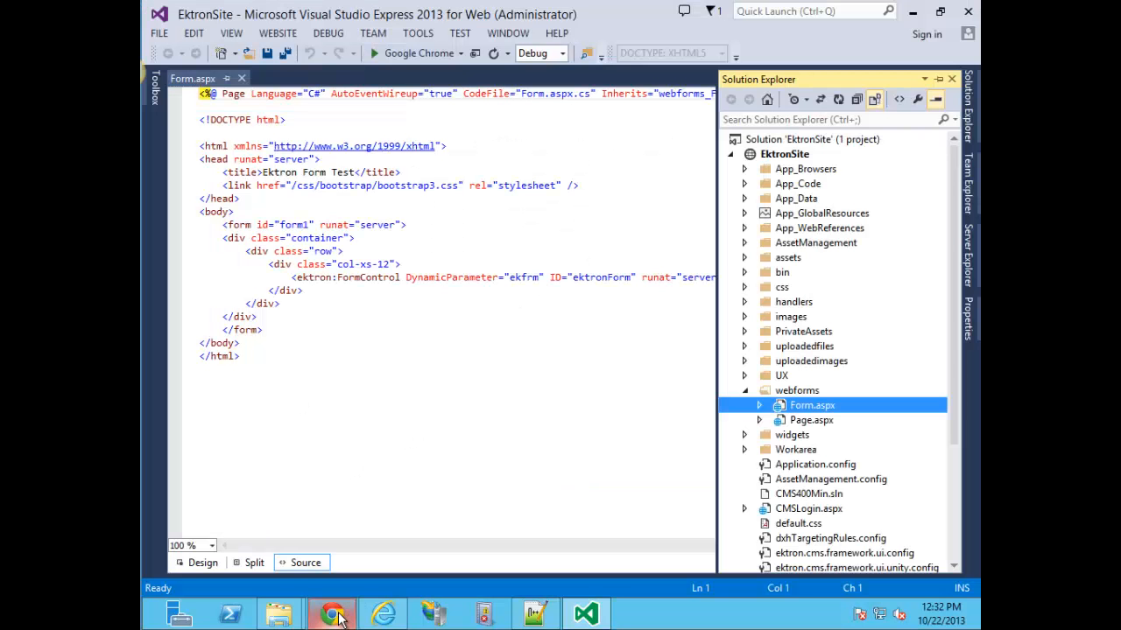
click(589, 616)
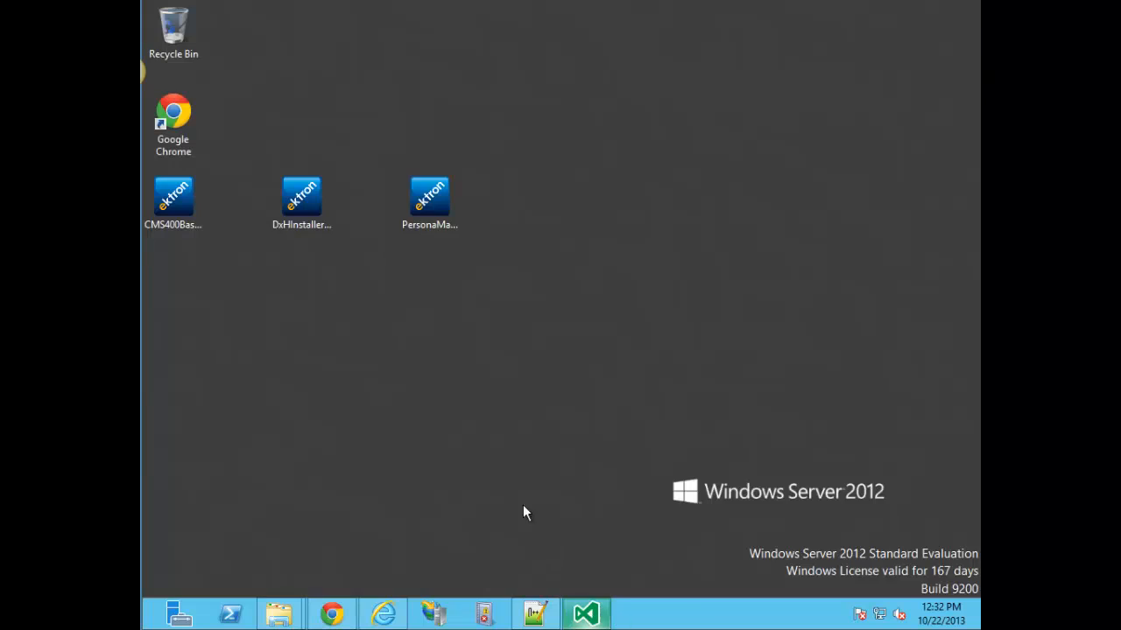
Install DigitalxHub with DxHInstaller.exe, keeping port 808 and the (local) SQL server.
double_click(311, 209)
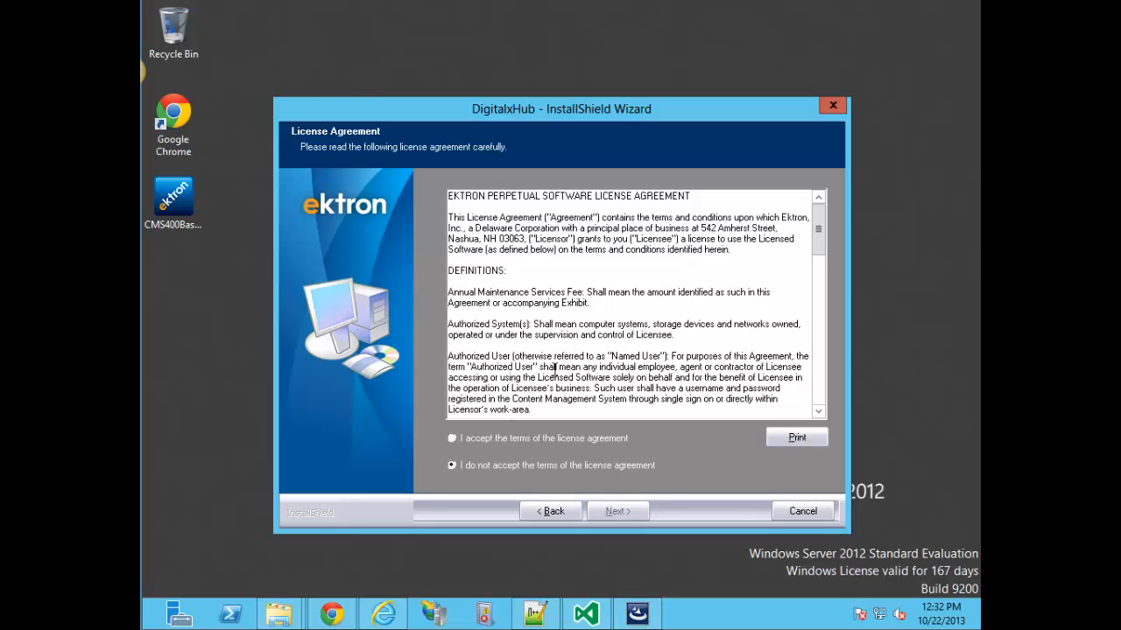
click(496, 439)
click(617, 511)
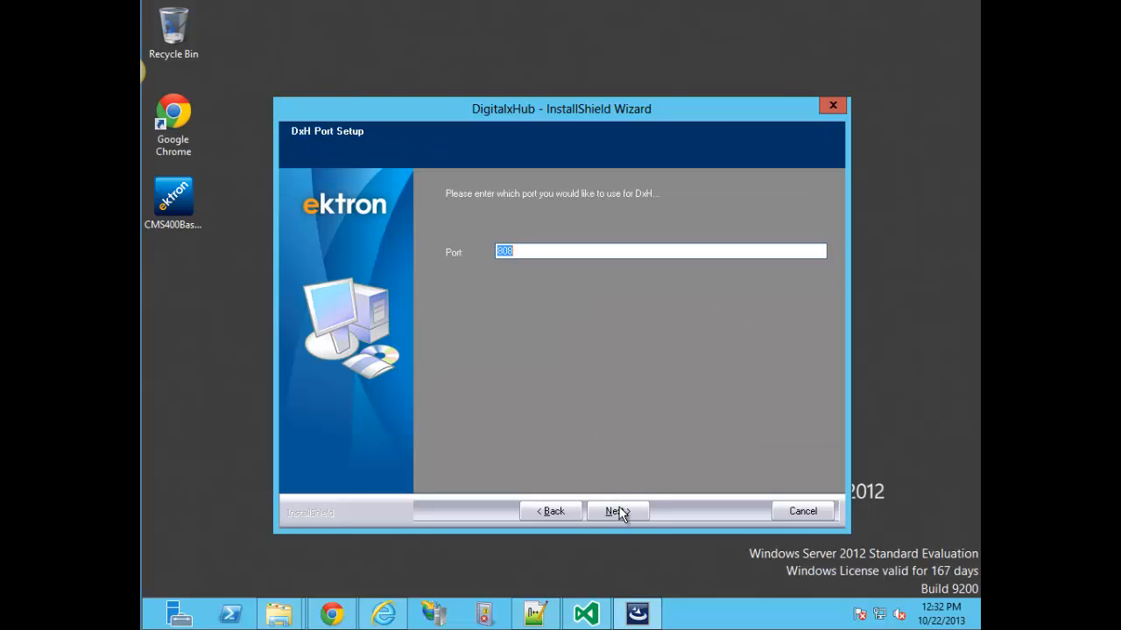
click(549, 252)
click(614, 511)
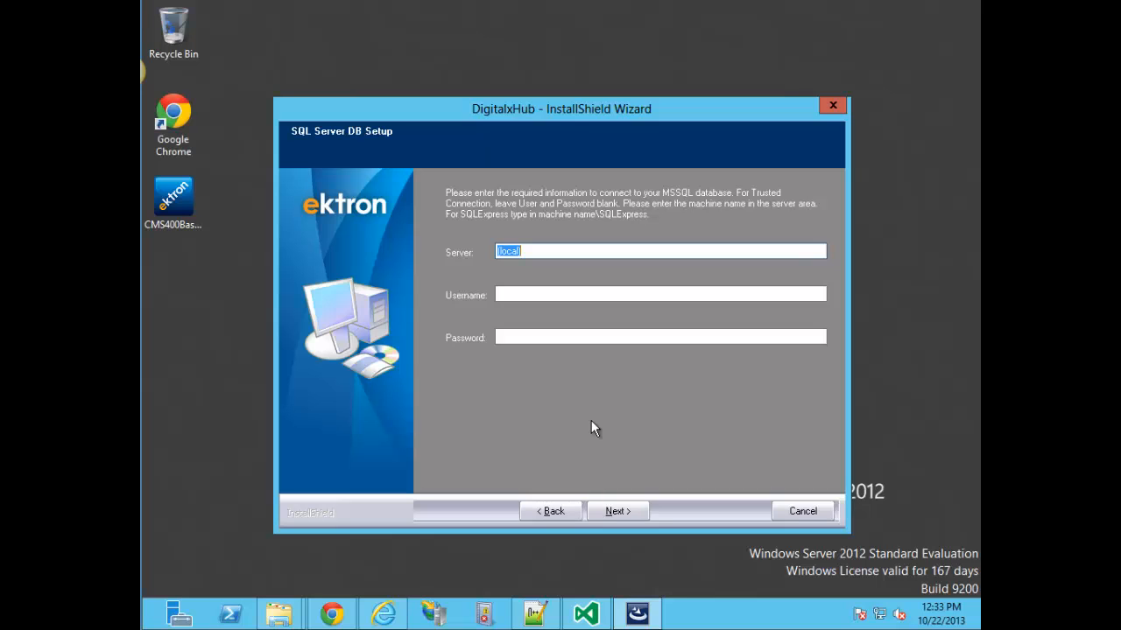
click(615, 511)
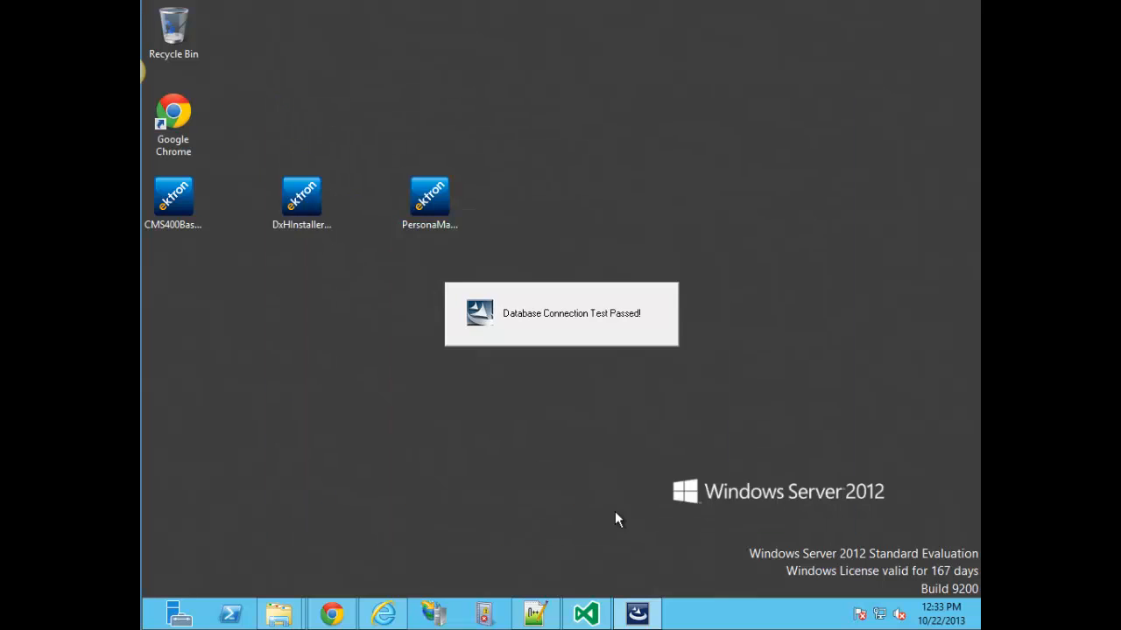
click(617, 511)
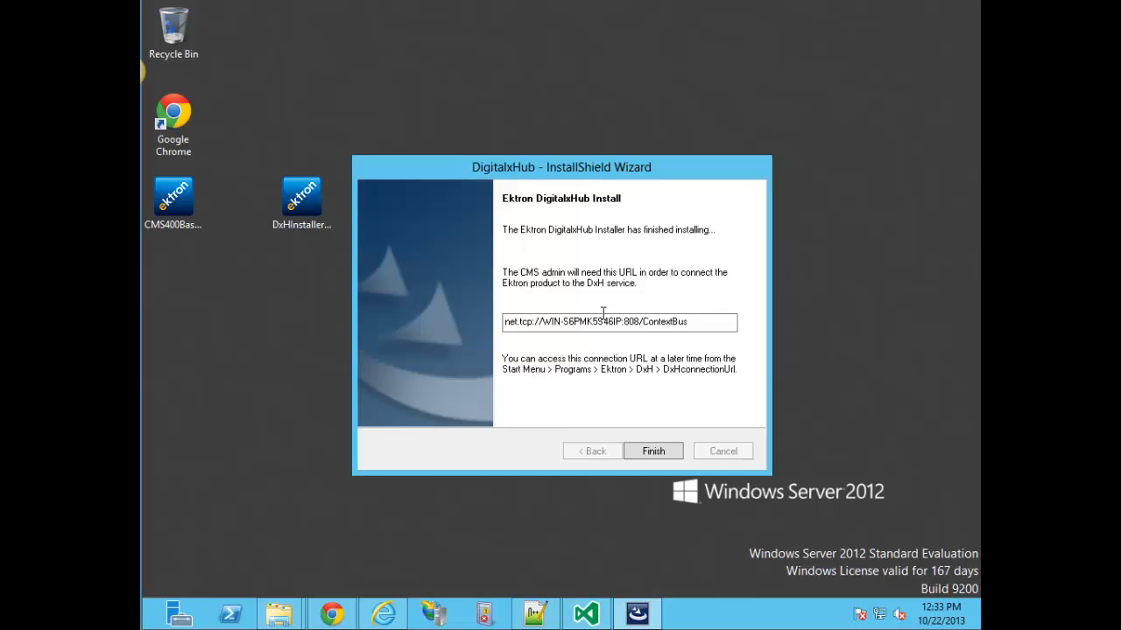
Paste the net.tcp ContextBus connection URL into a Notepad++ note and finish the installer.
drag(696, 322, 504, 324)
key(ctrl+c)
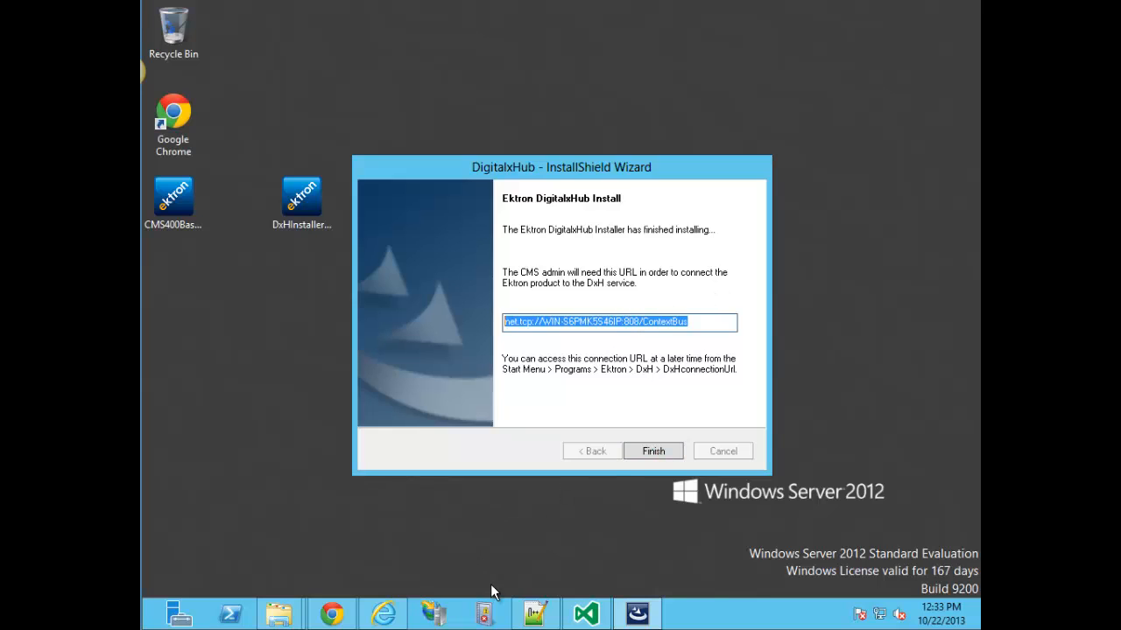
click(525, 620)
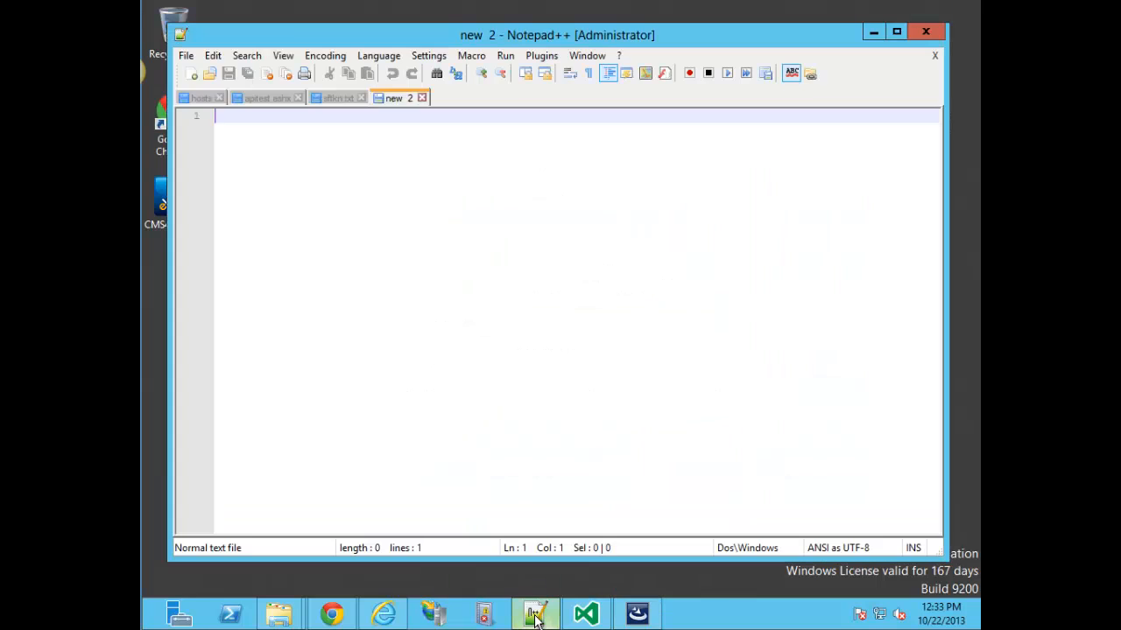
key(ctrl+v)
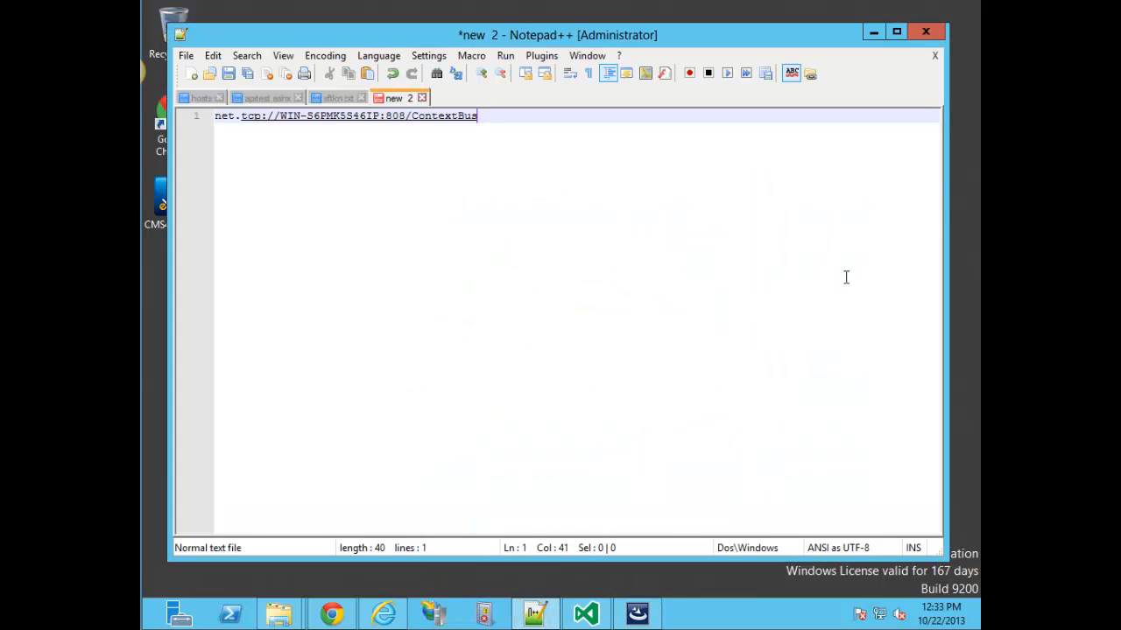
click(874, 31)
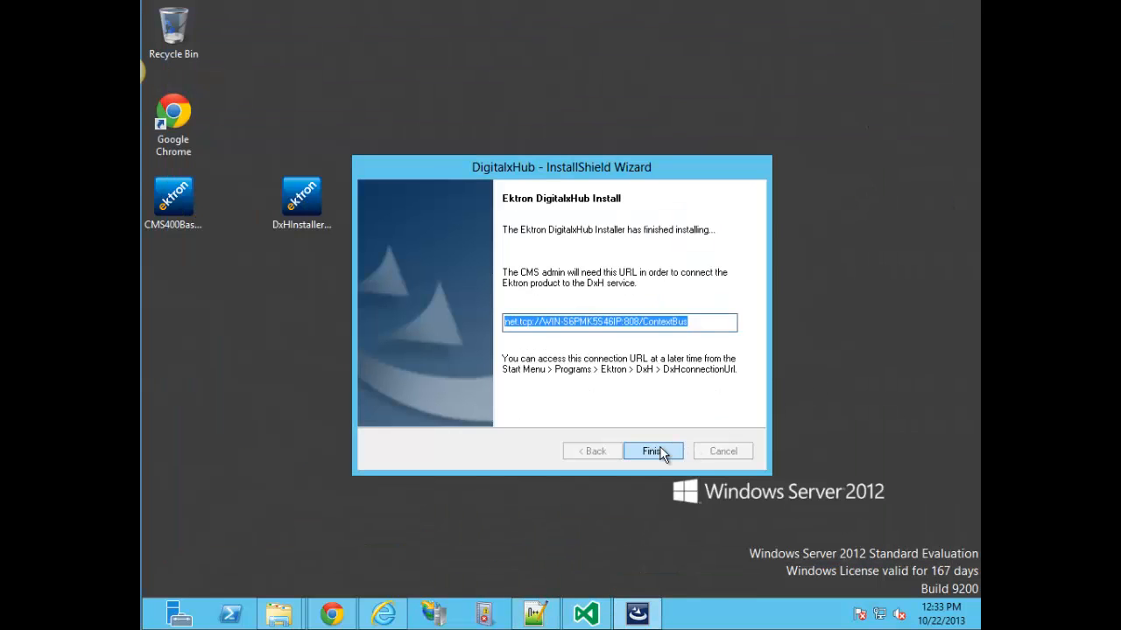
click(655, 452)
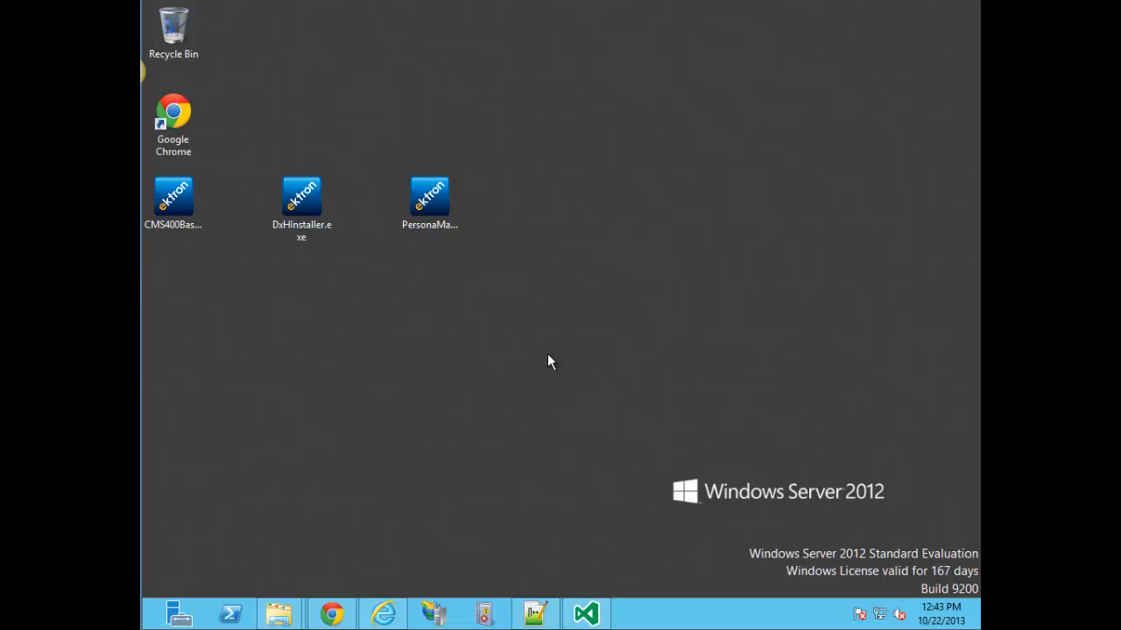
Go to the Connect to DxH page under Digital Experience Hub settings.
click(331, 613)
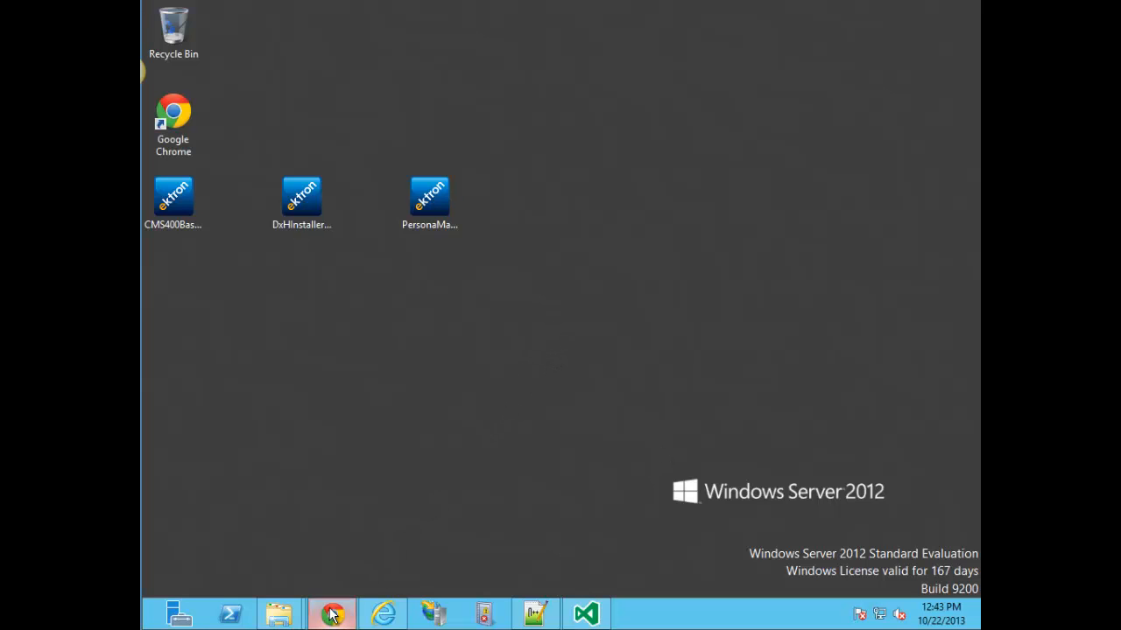
click(420, 88)
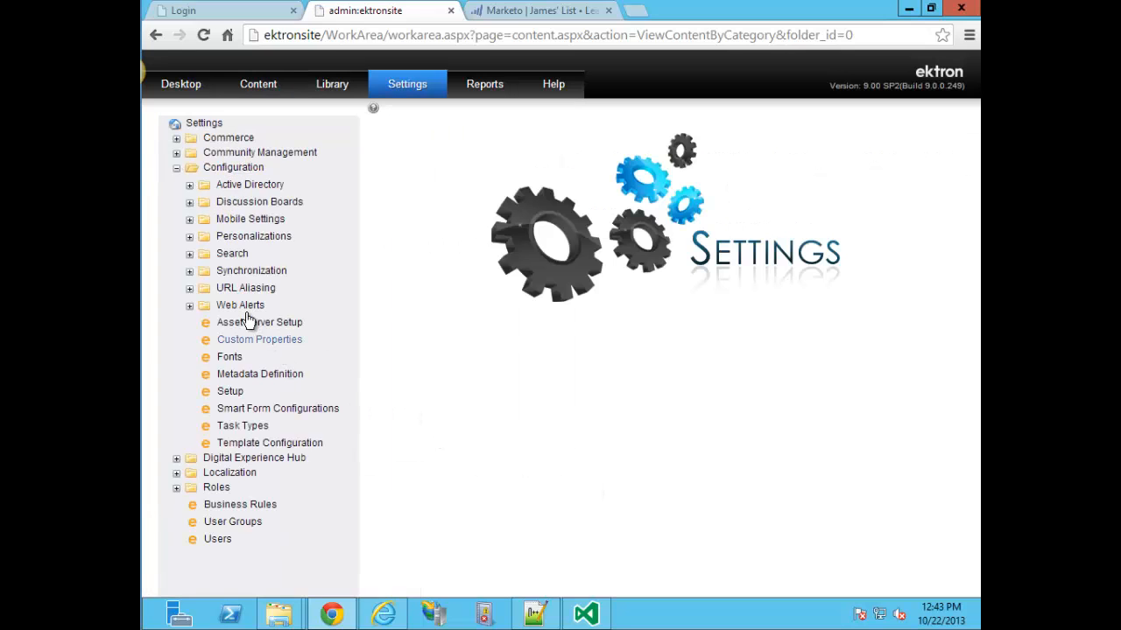
click(176, 167)
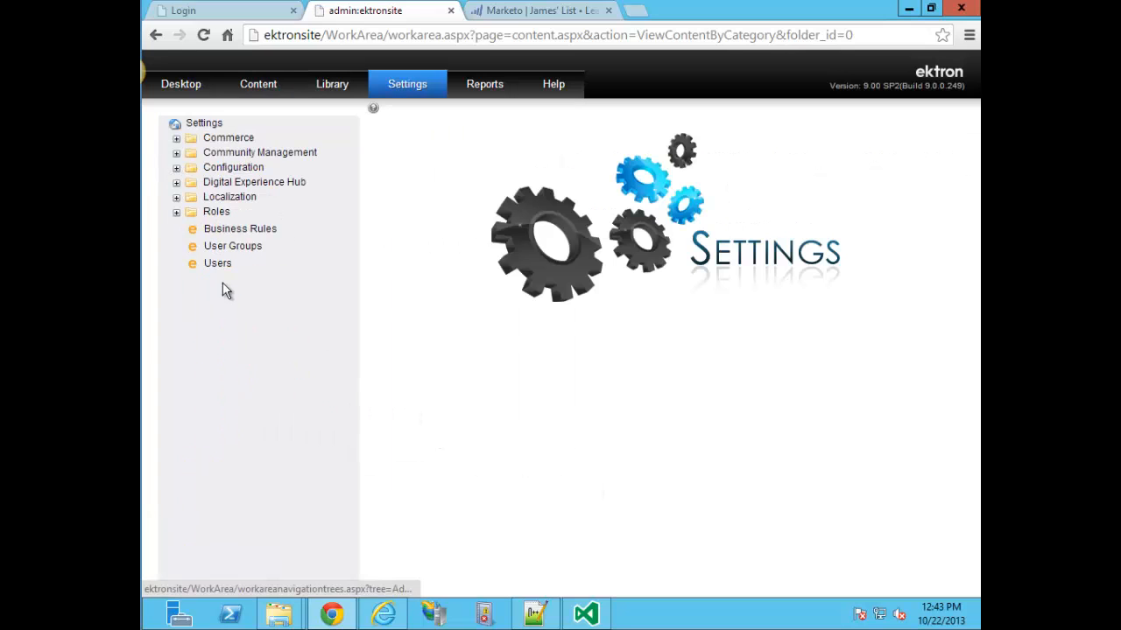
click(176, 183)
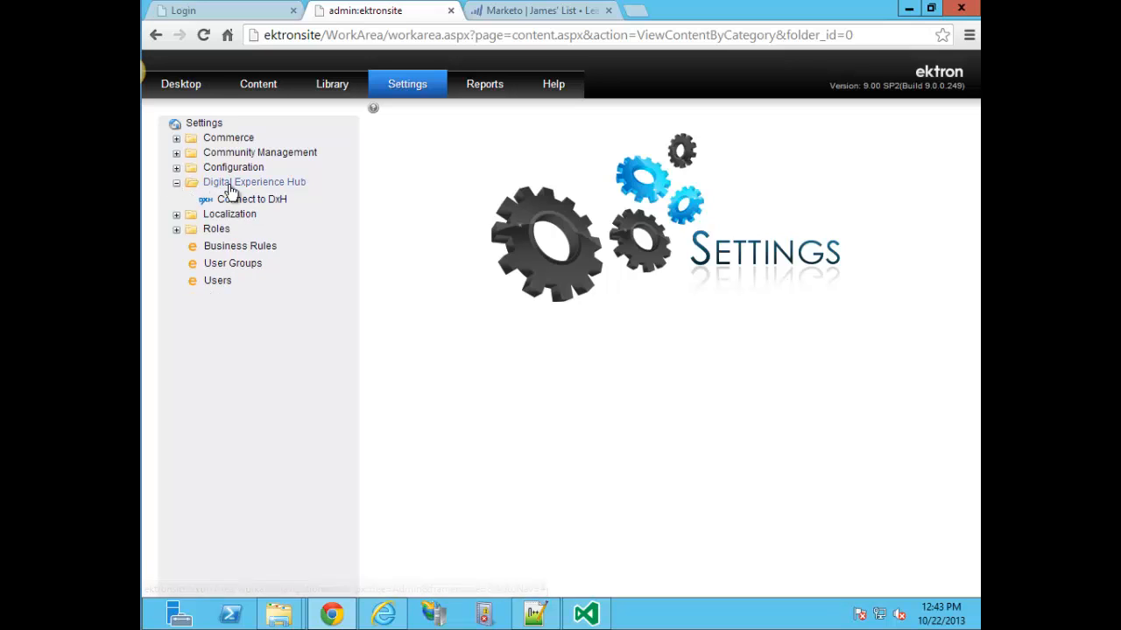
click(271, 200)
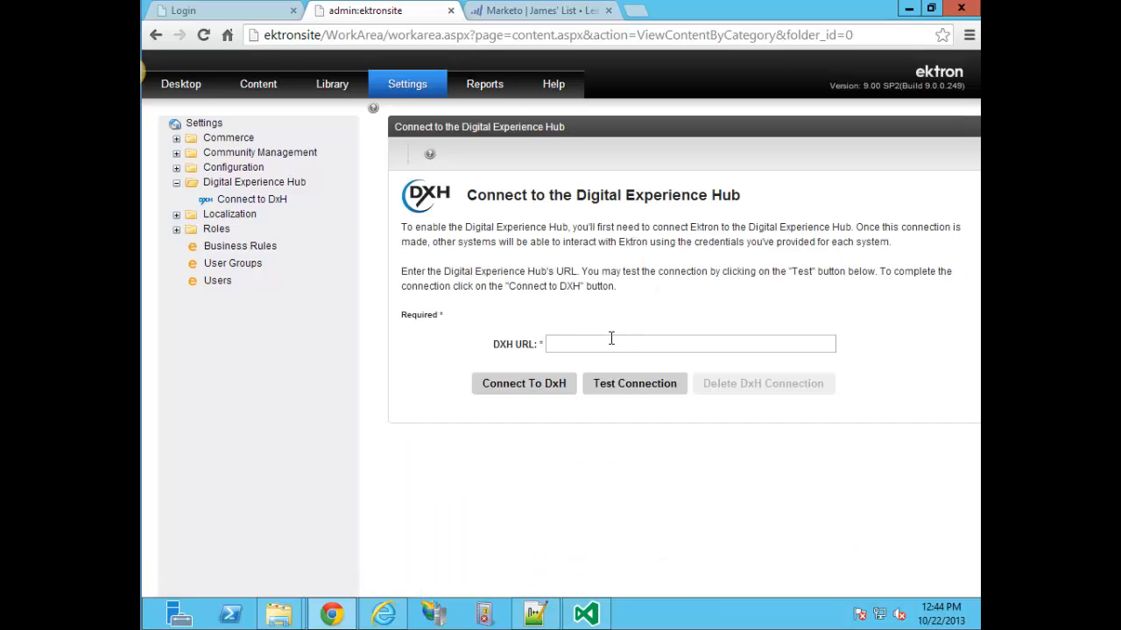
Paste the ContextBus URL, test it, and connect Ektron to the DxH.
click(598, 343)
key(ctrl+v)
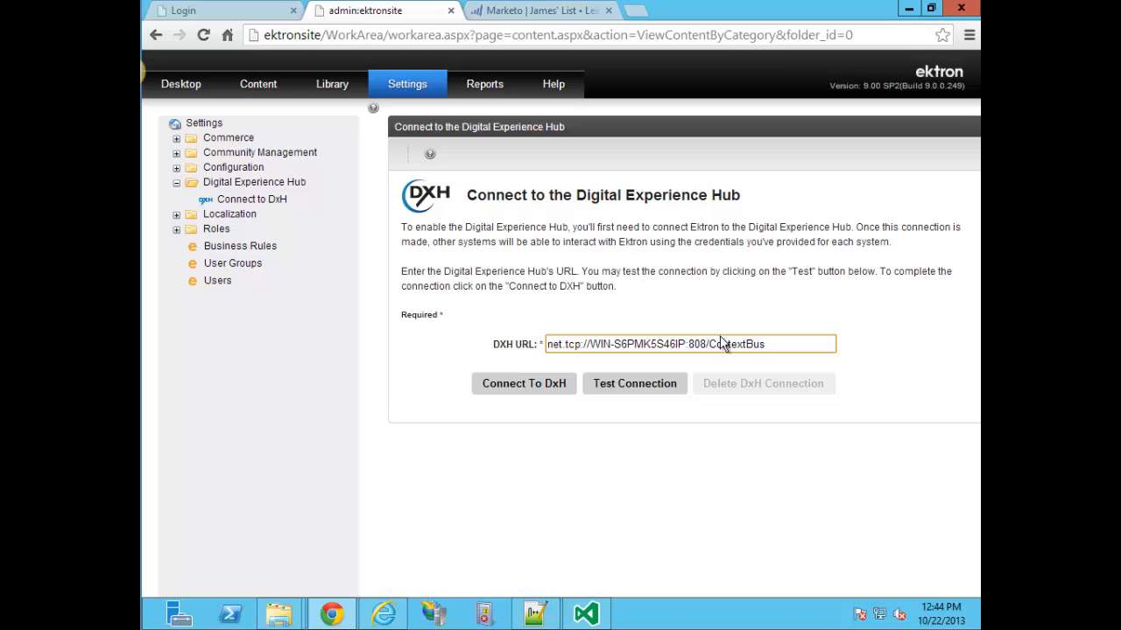
click(636, 385)
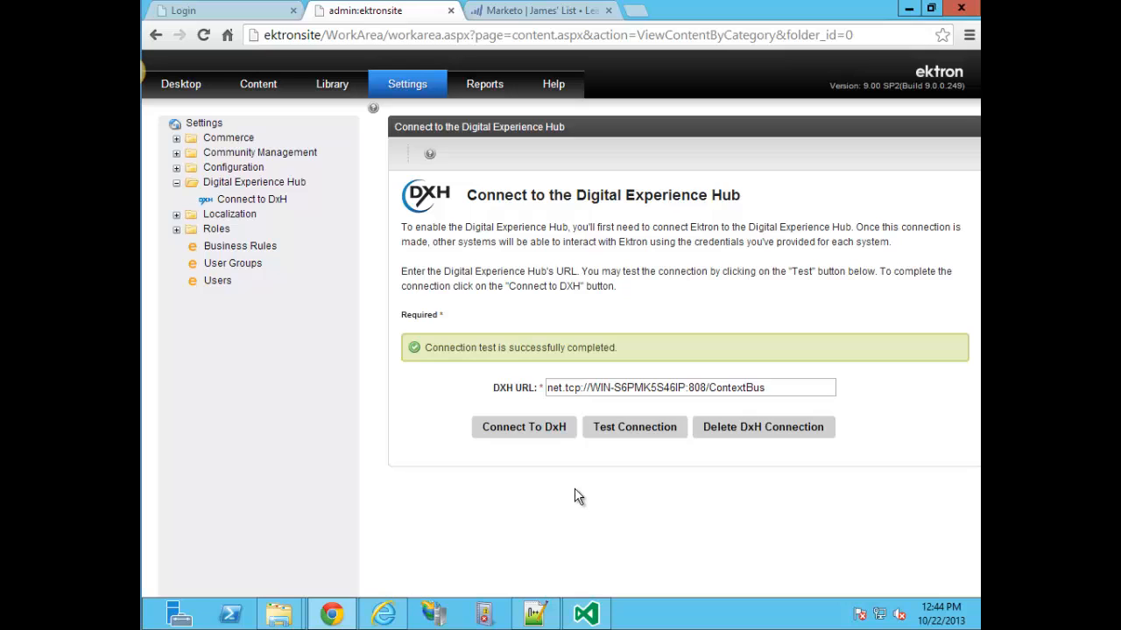
click(500, 432)
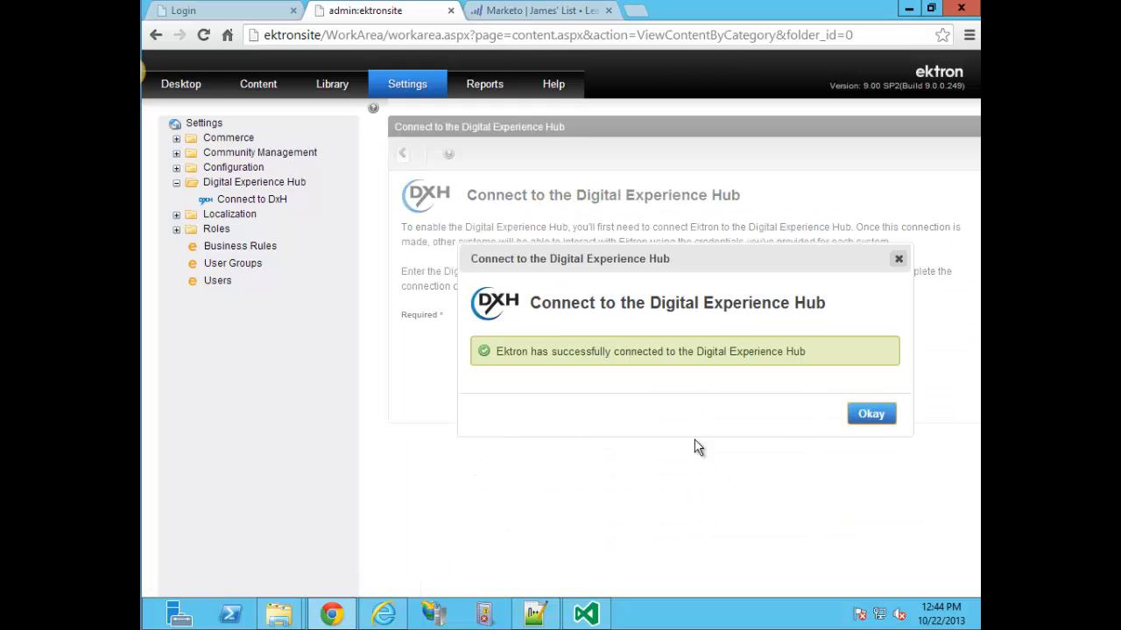
click(886, 415)
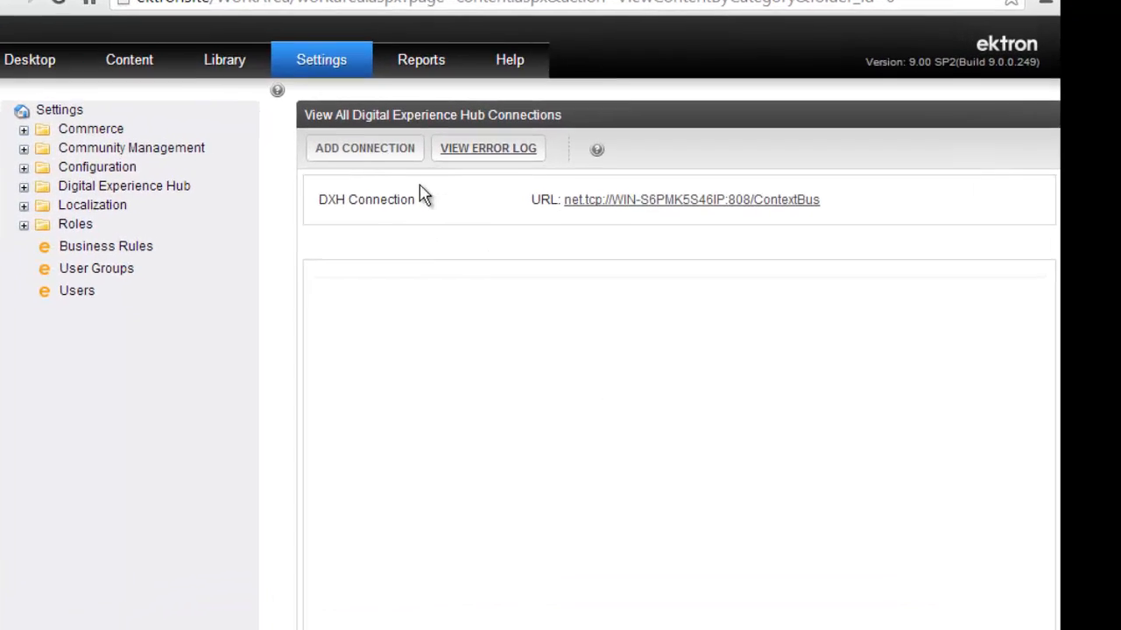
Start an inbound connection named 'Ektron Connection' and enter the admin account password.
click(441, 153)
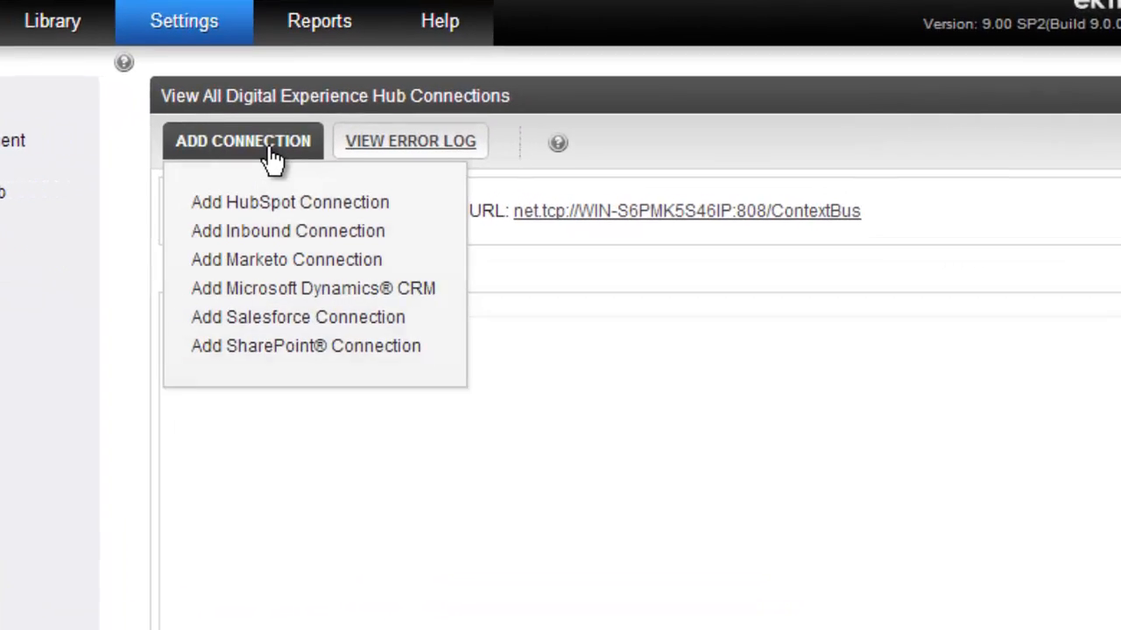
click(256, 234)
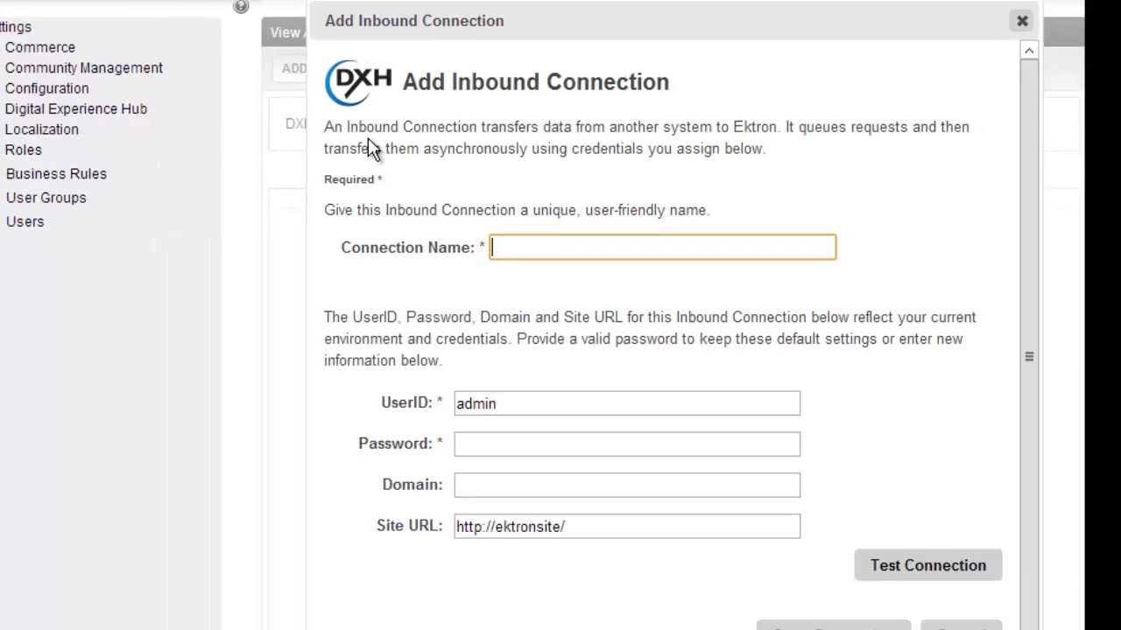
text(Ektron Connection)
click(551, 423)
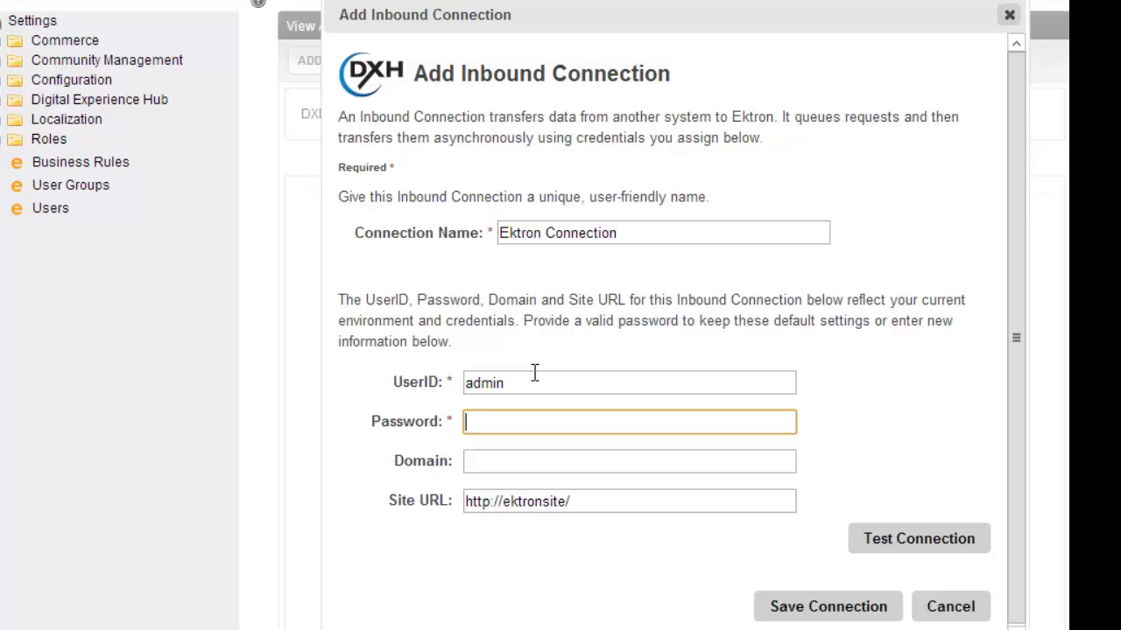
text(••••••••)
click(487, 460)
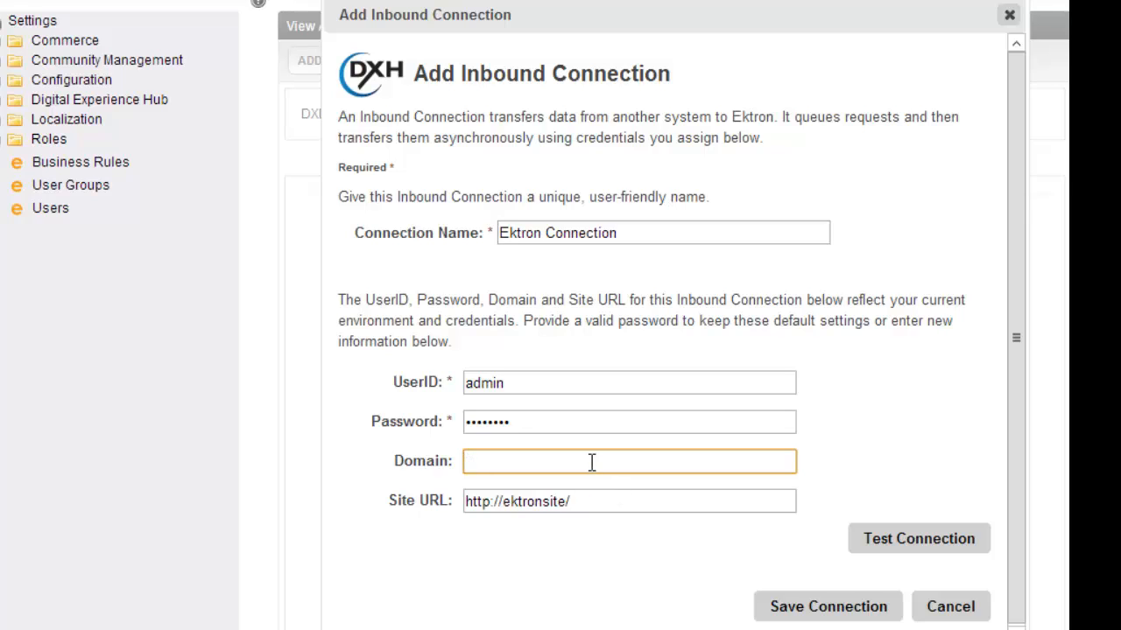
Test the inbound connection, save it, and close the success message.
click(628, 503)
click(592, 551)
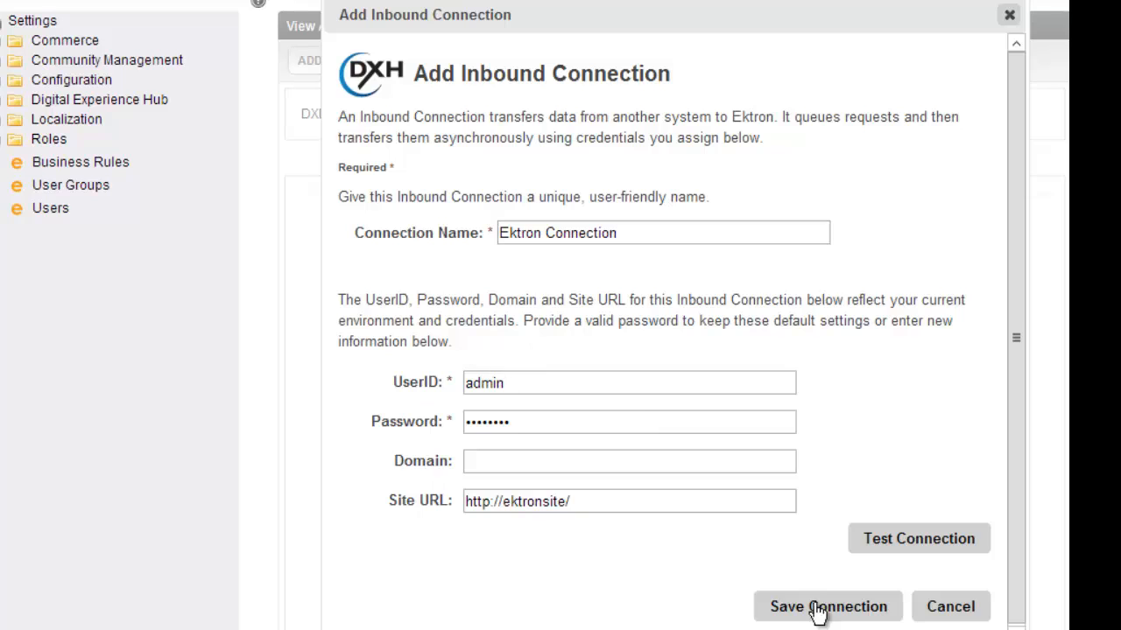
click(915, 548)
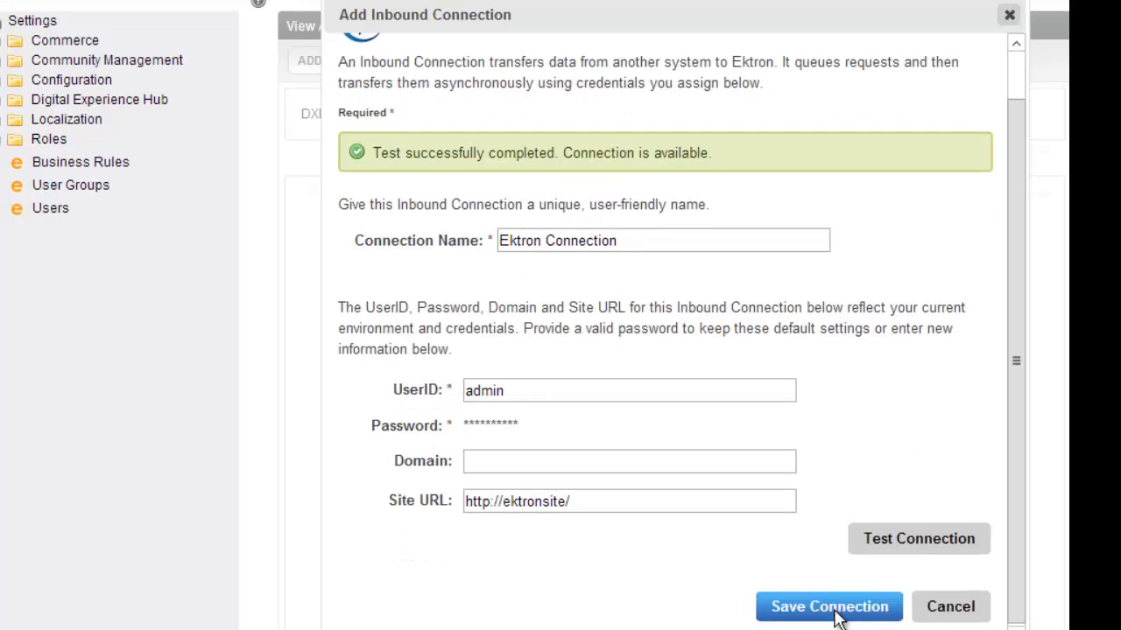
click(838, 615)
click(986, 200)
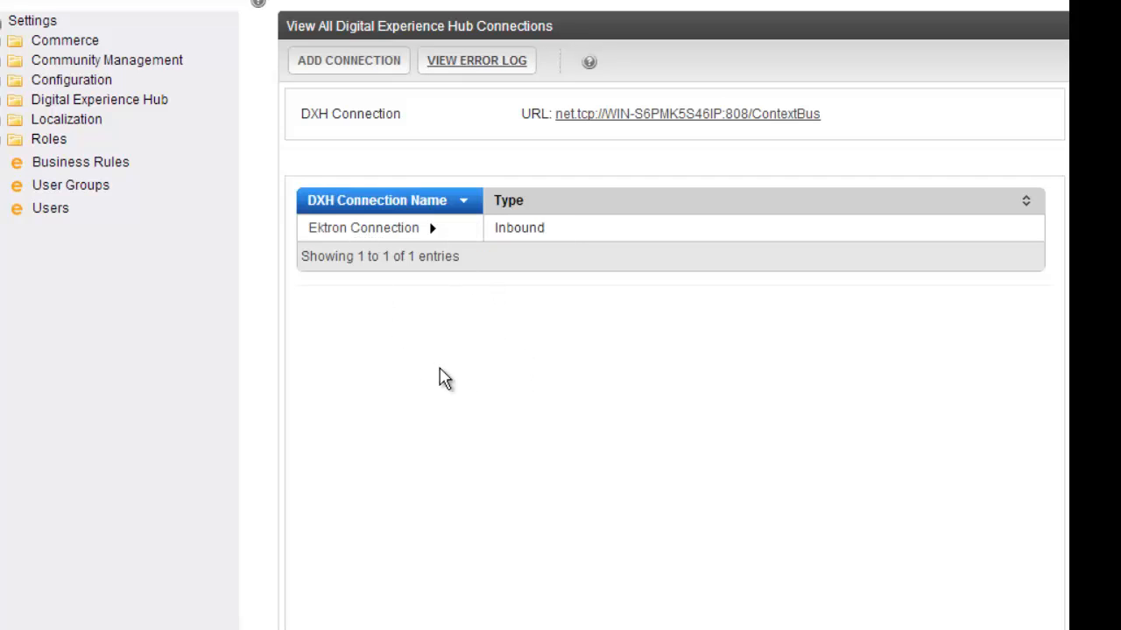
Add a Marketo connection named 'Marketo Connection', test its details, and save it.
click(351, 60)
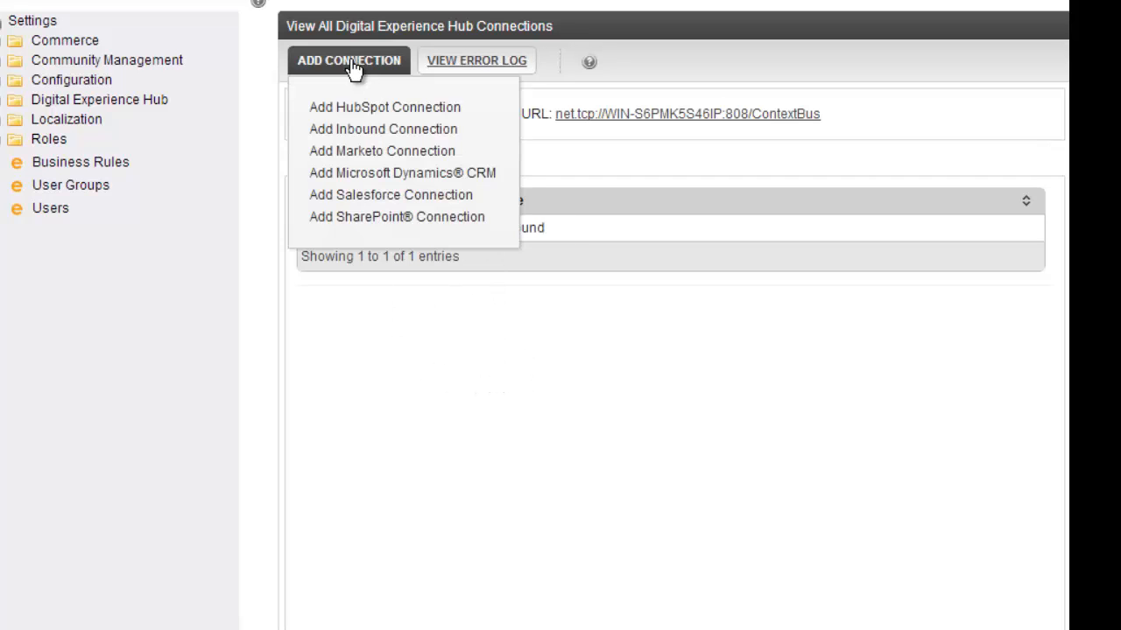
click(366, 155)
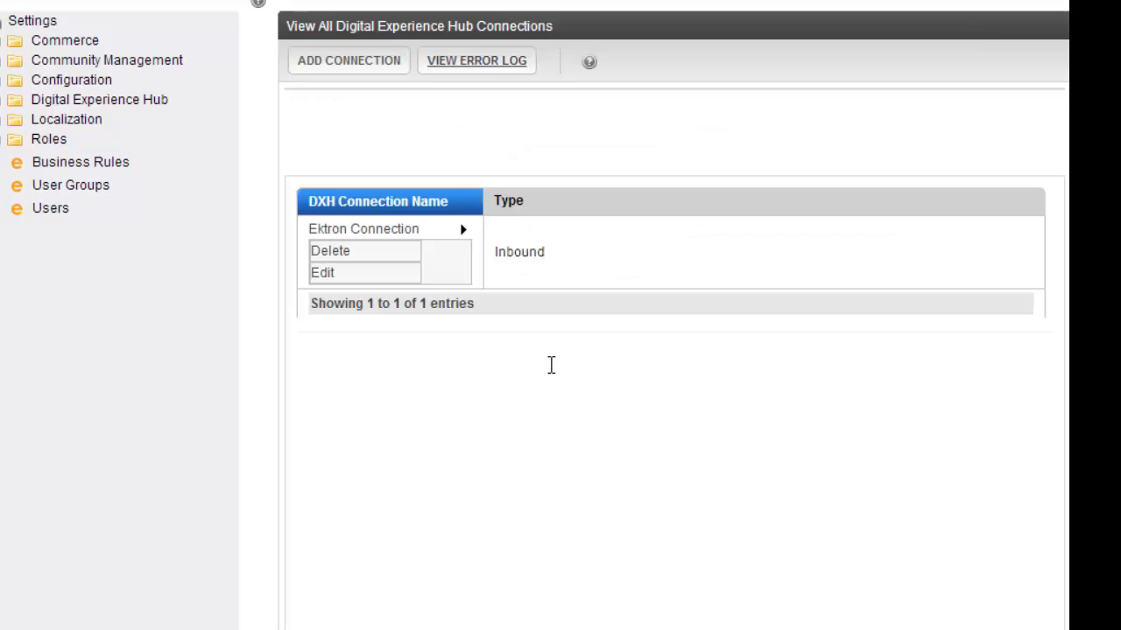
text(Marketo Con)
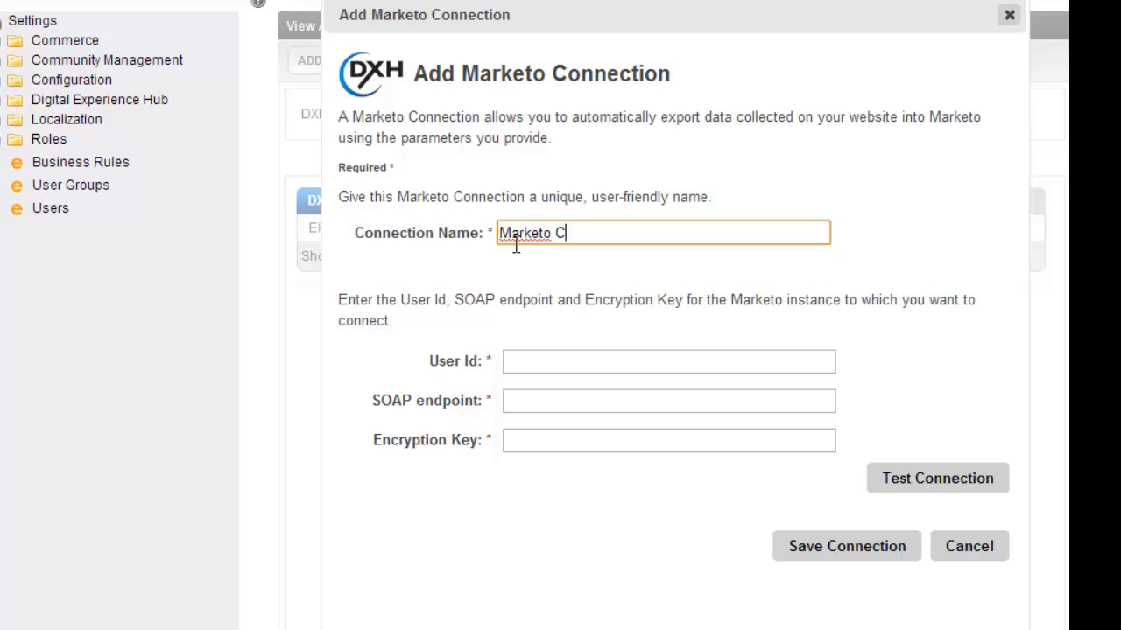
text(nection)
click(522, 355)
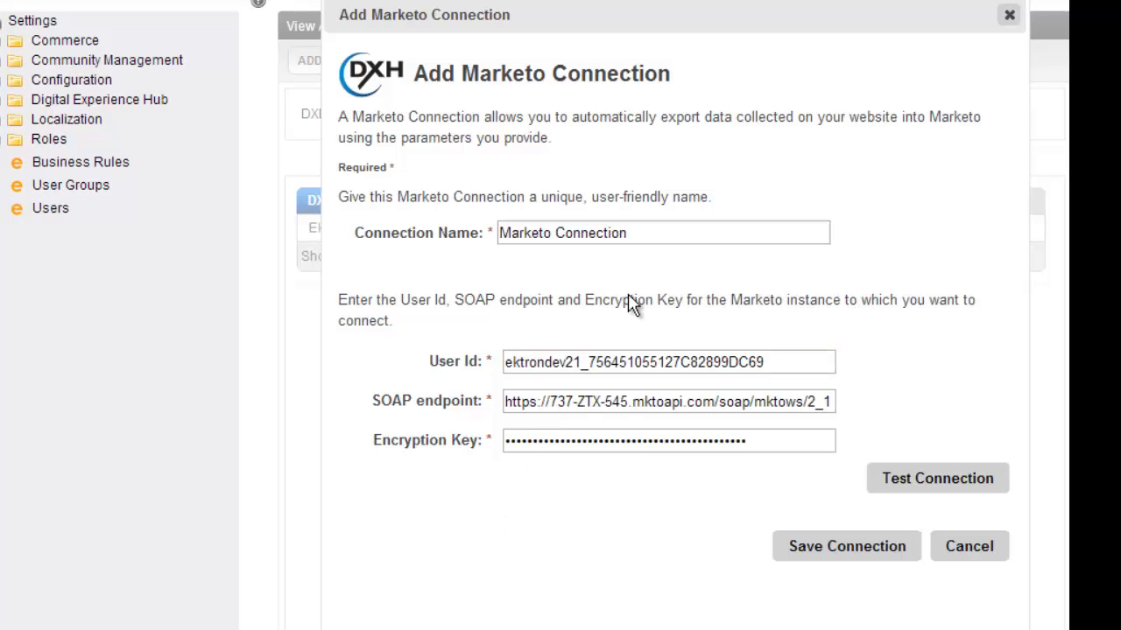
click(928, 486)
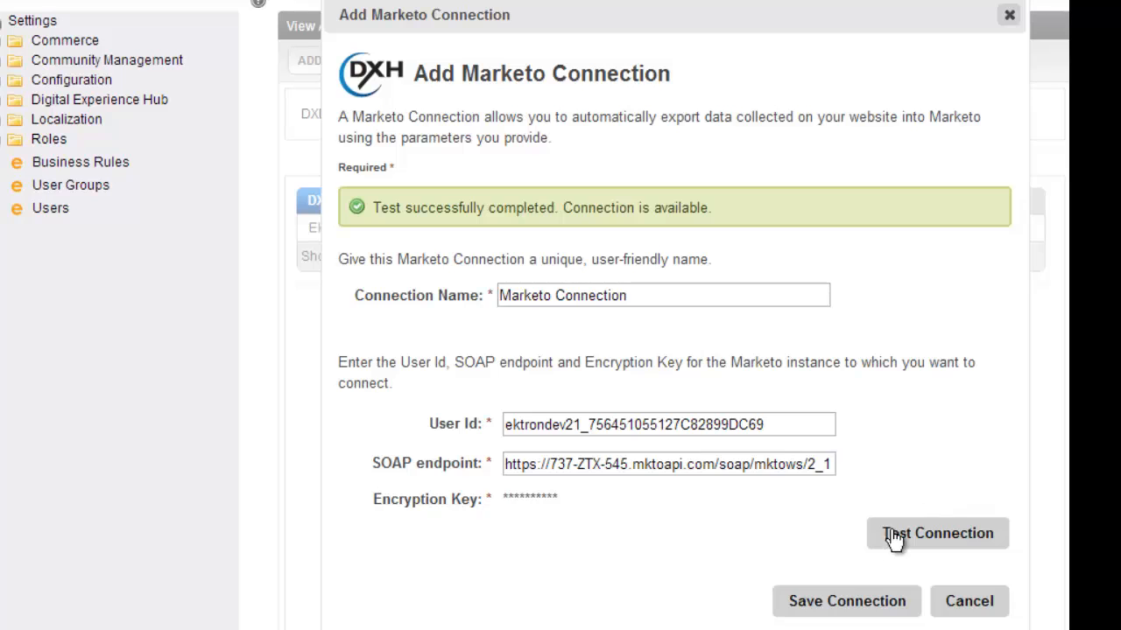
click(829, 604)
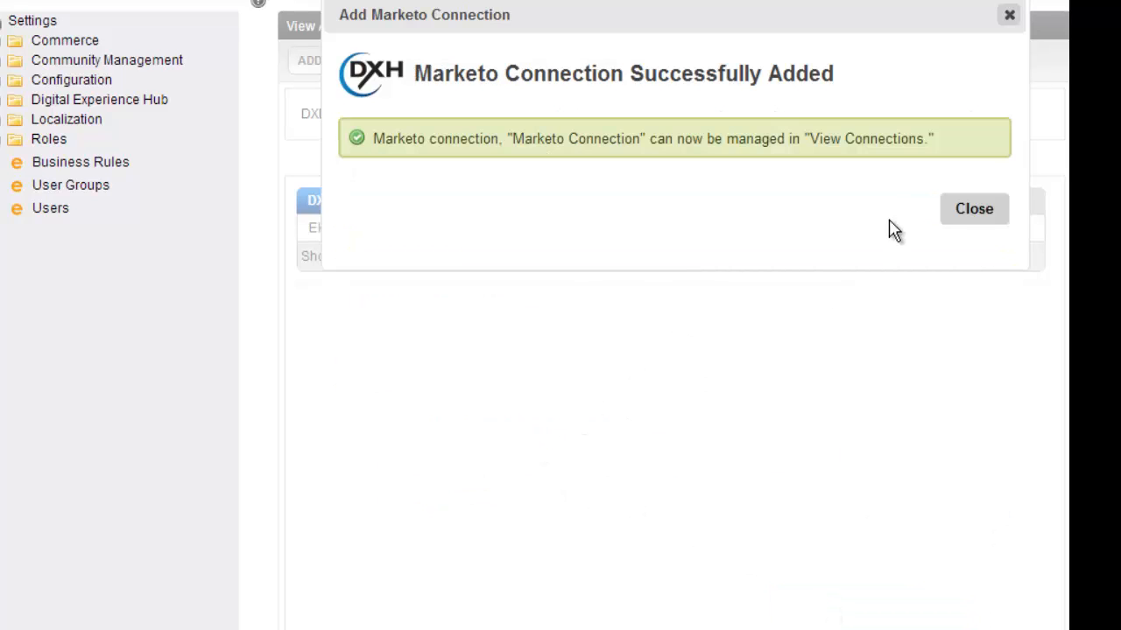
click(973, 219)
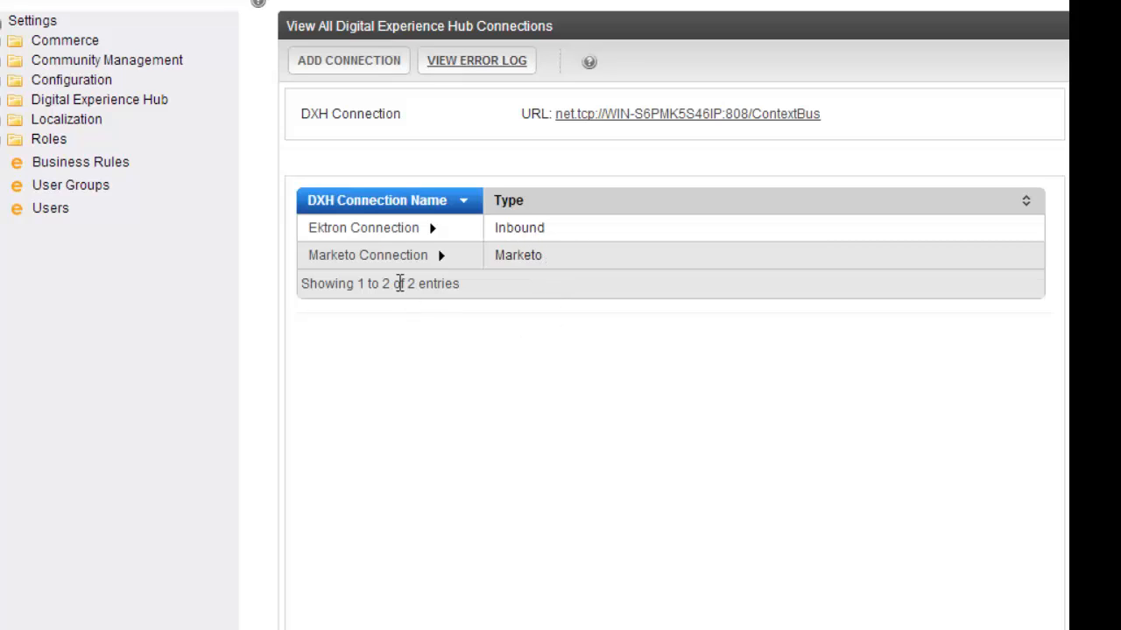
mouse_move(372, 263)
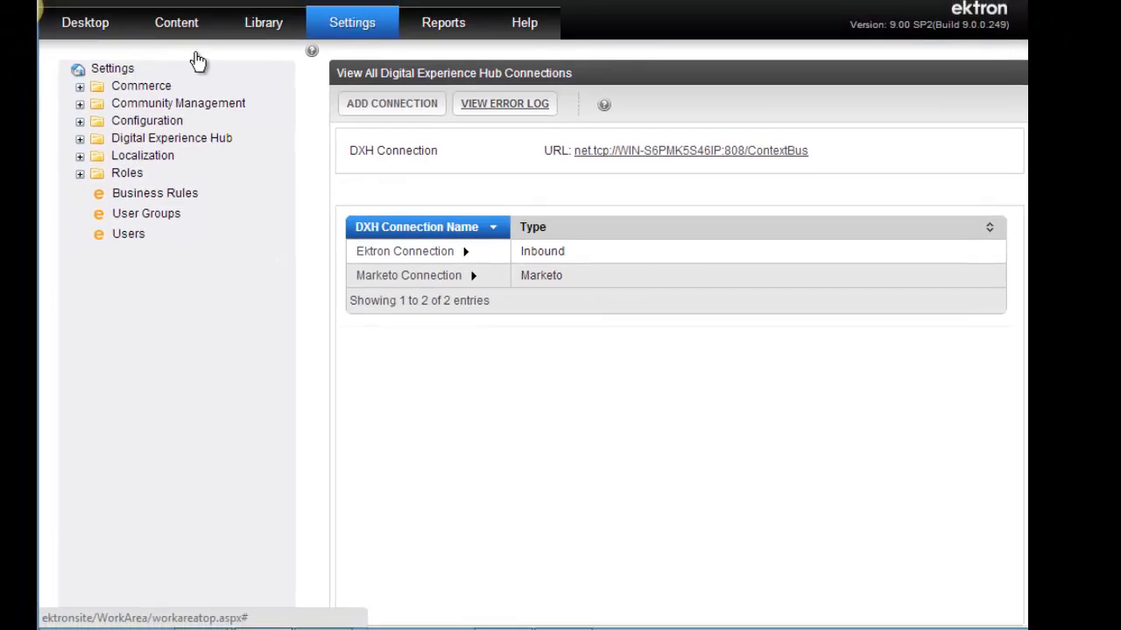
Open Contact Form (ID 32) from the Forms content folder.
click(184, 26)
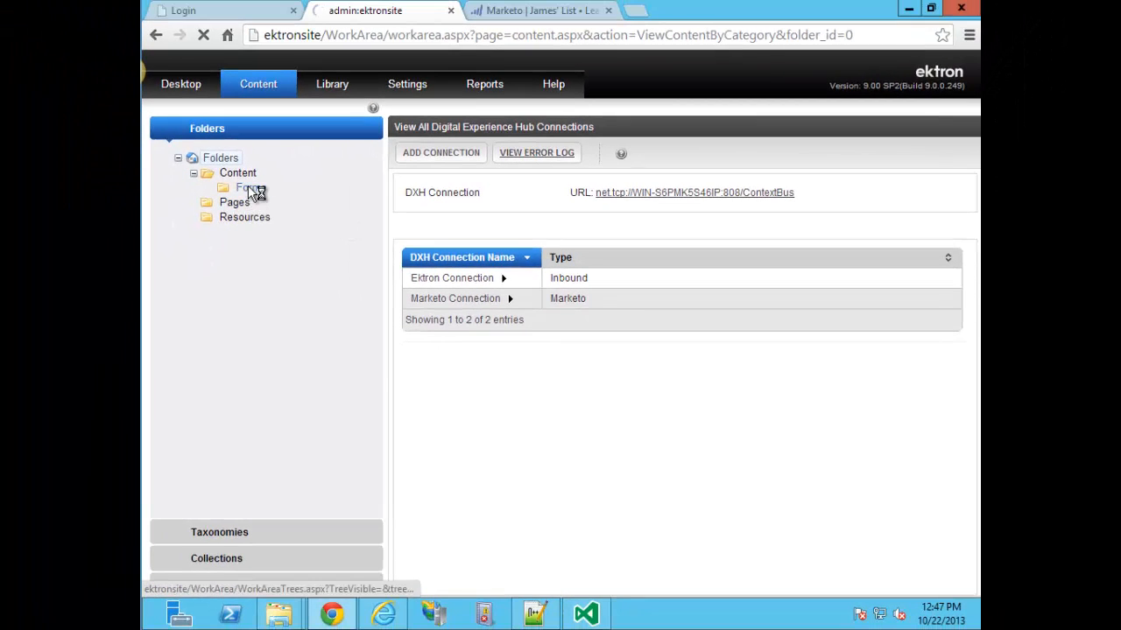
click(251, 189)
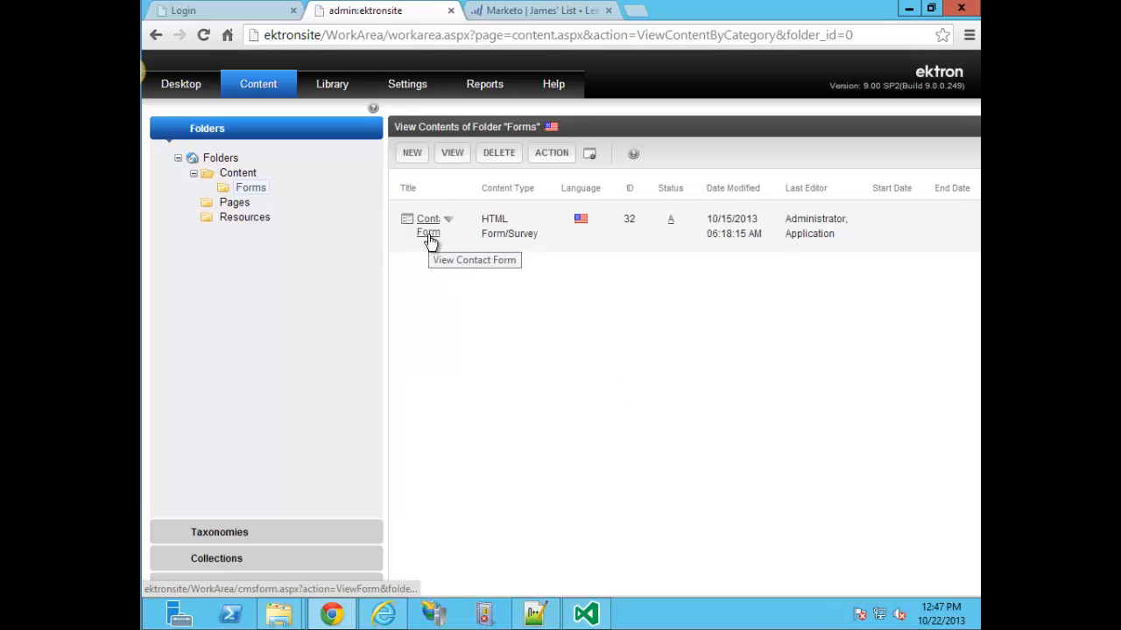
click(428, 233)
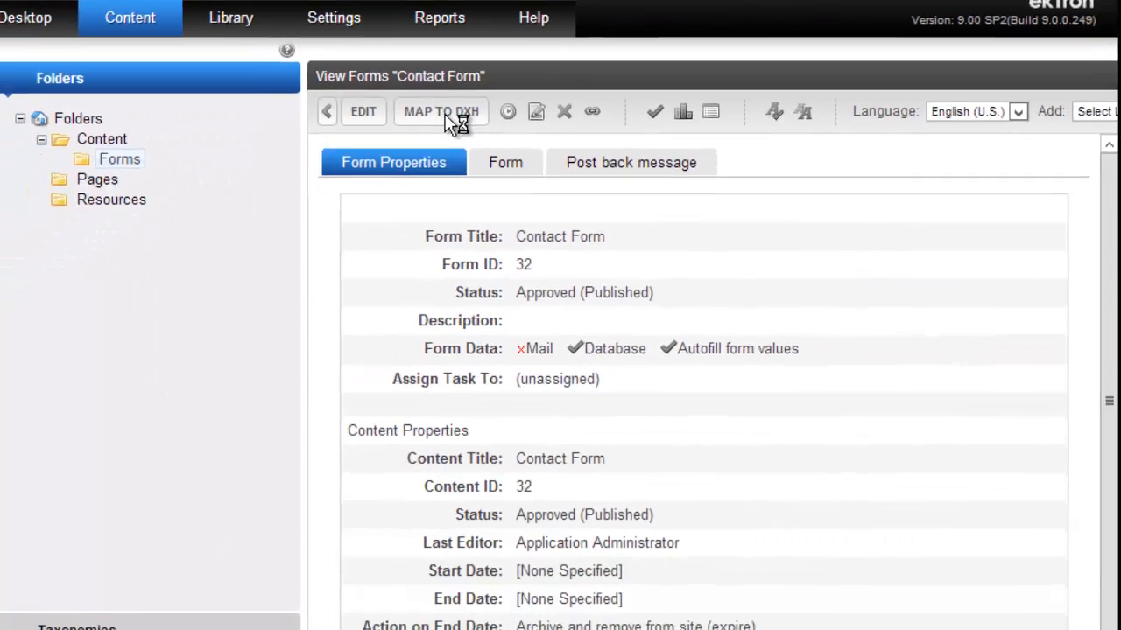
Start a hub mapping for the Contact Form named 'Contact for m = Marketo'.
click(307, 294)
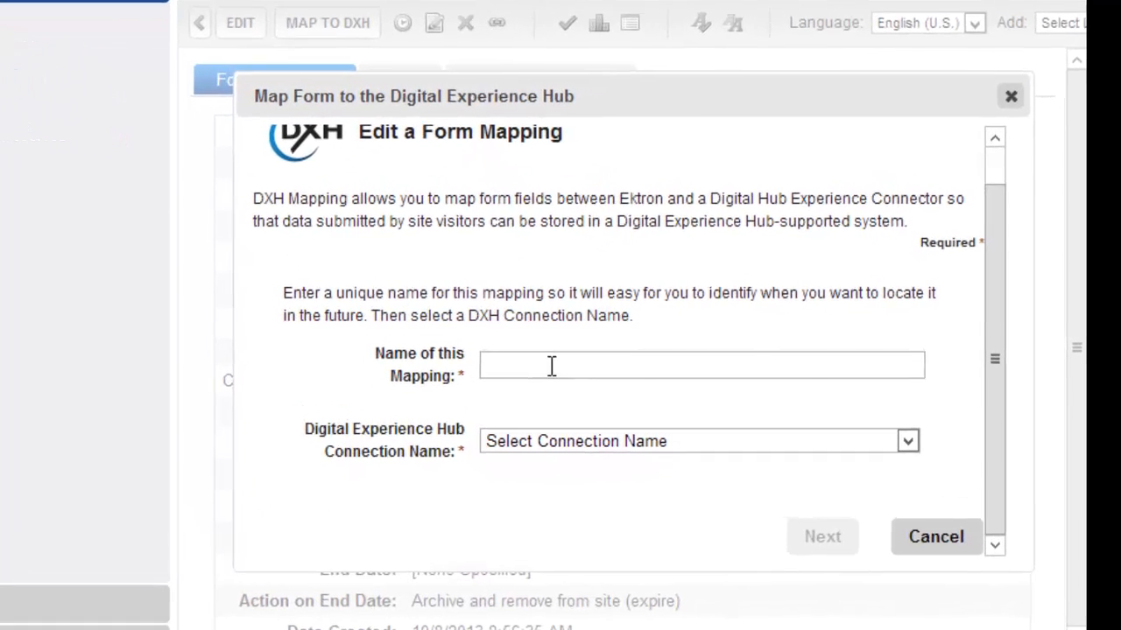
click(552, 366)
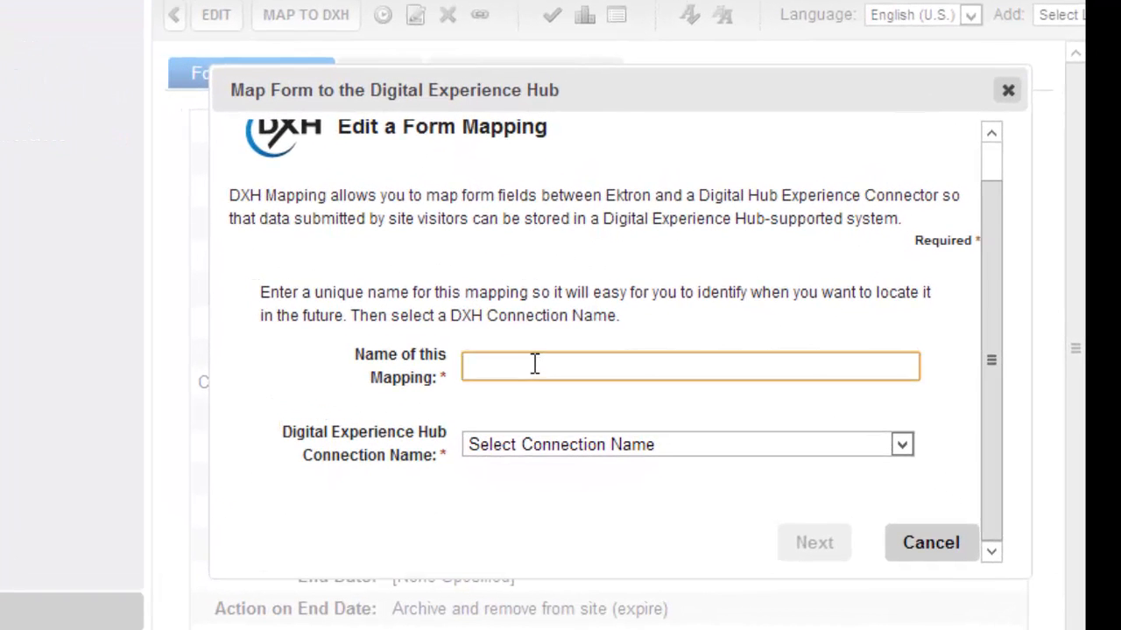
text(Contact for m =-)
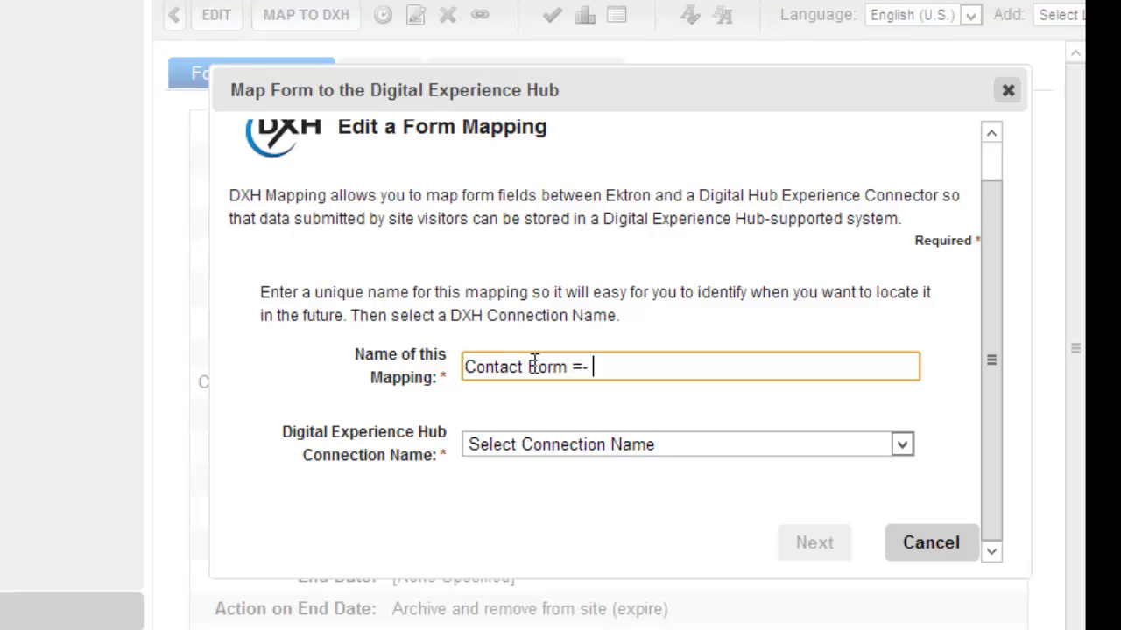
key(BackSpace)
key(BackSpace)
key(BackSpace)
text(- Marketo)
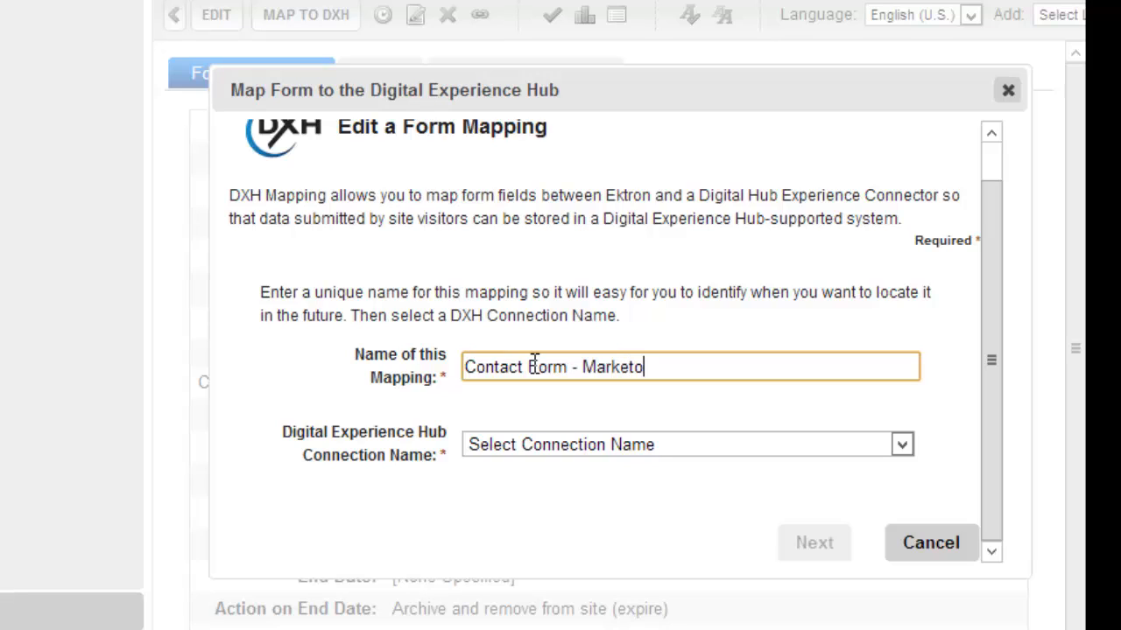
click(441, 403)
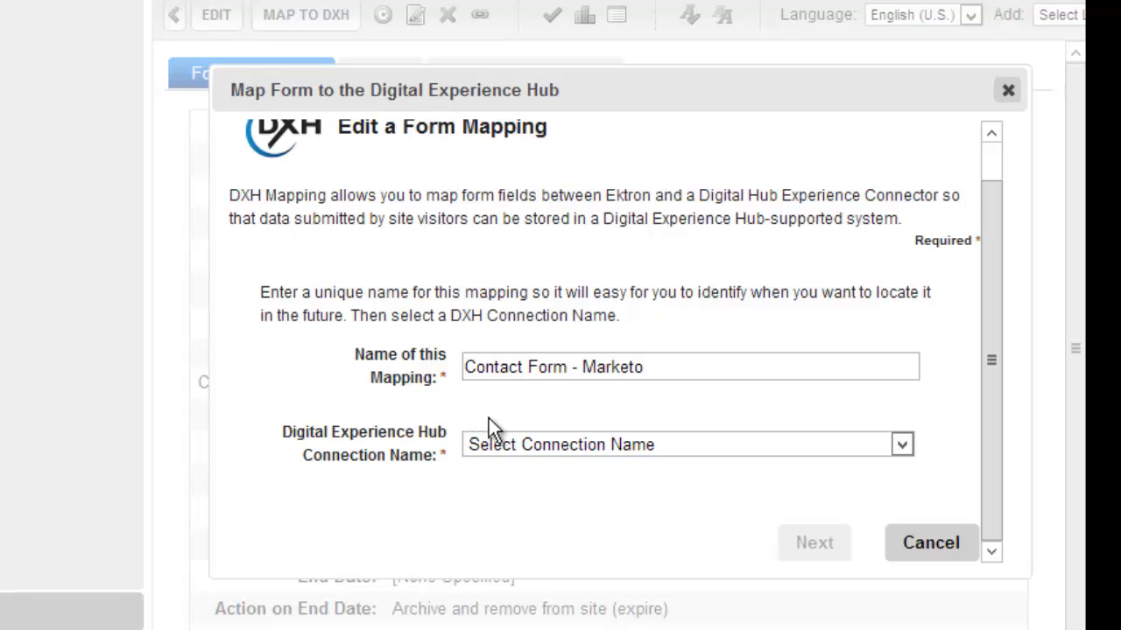
Choose Marketo Connection with the Lead category and continue to required fields.
click(665, 444)
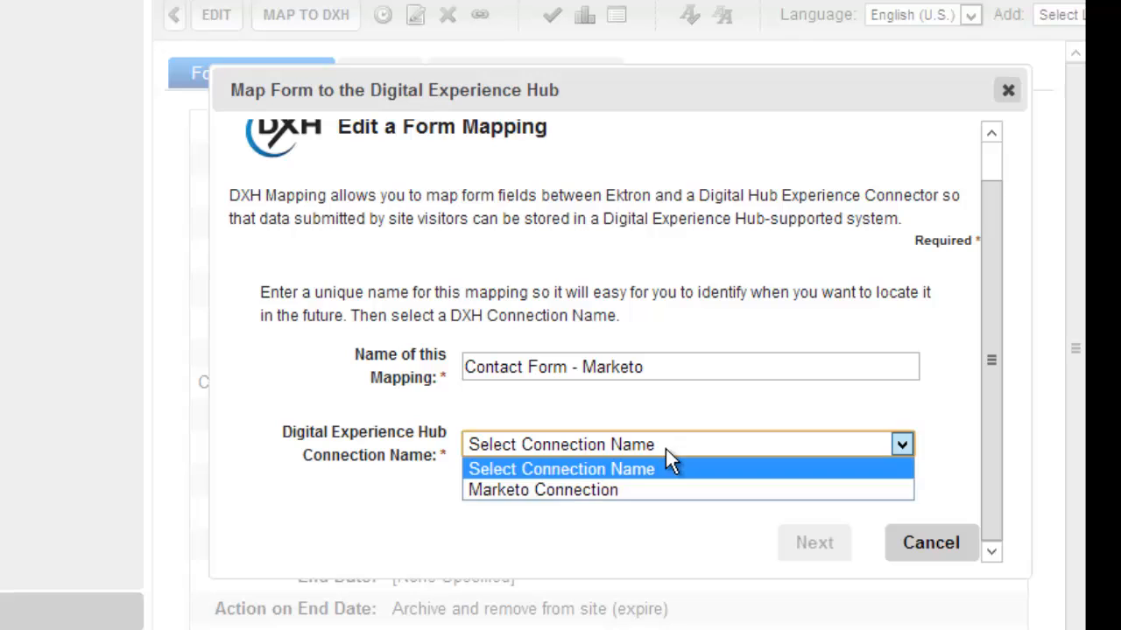
click(531, 487)
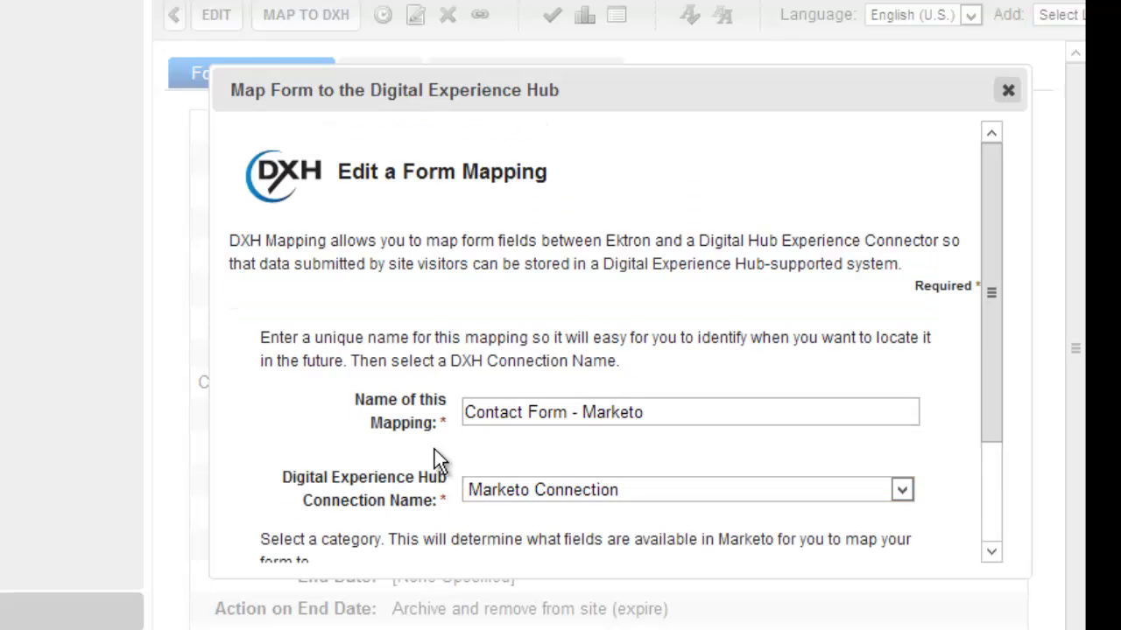
scroll(420, 439, down, 3)
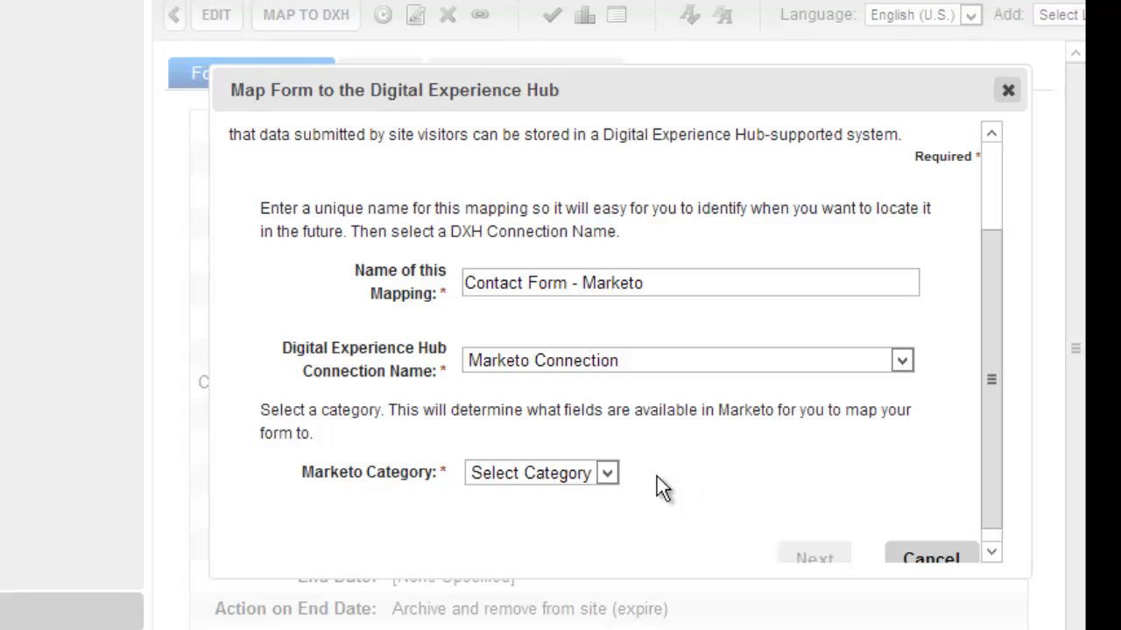
click(608, 474)
click(541, 511)
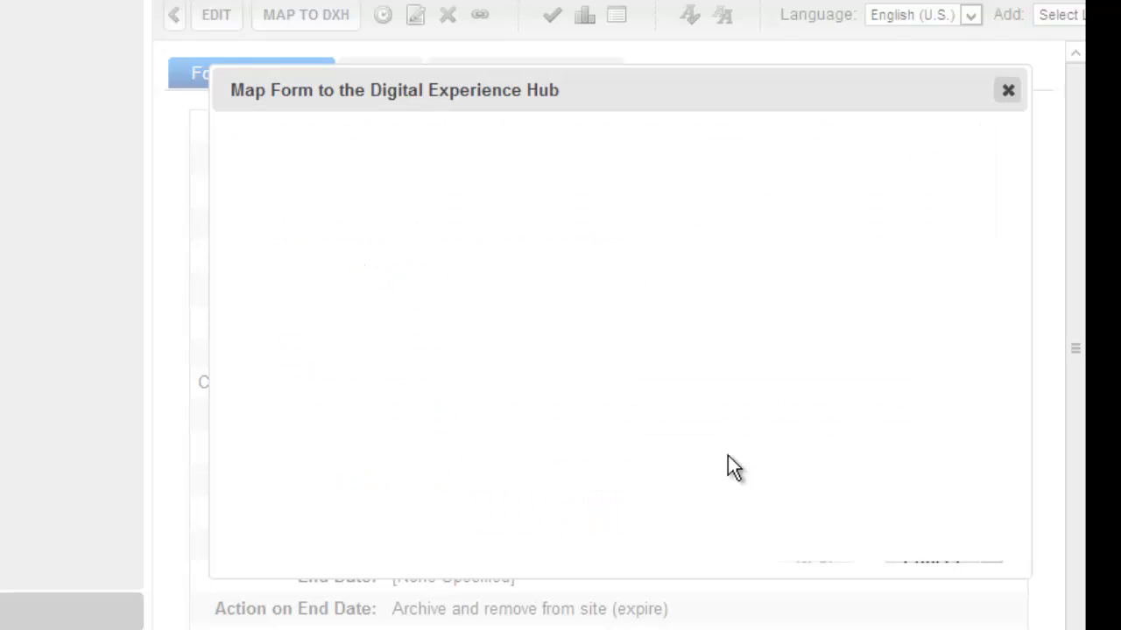
scroll(728, 456, down, 3)
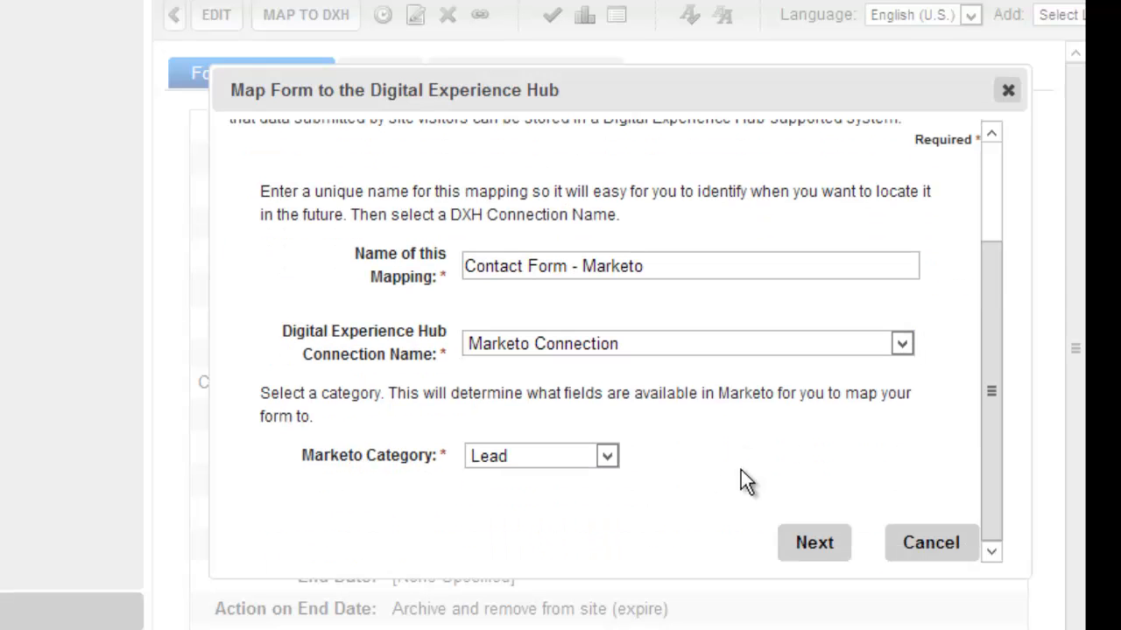
click(819, 543)
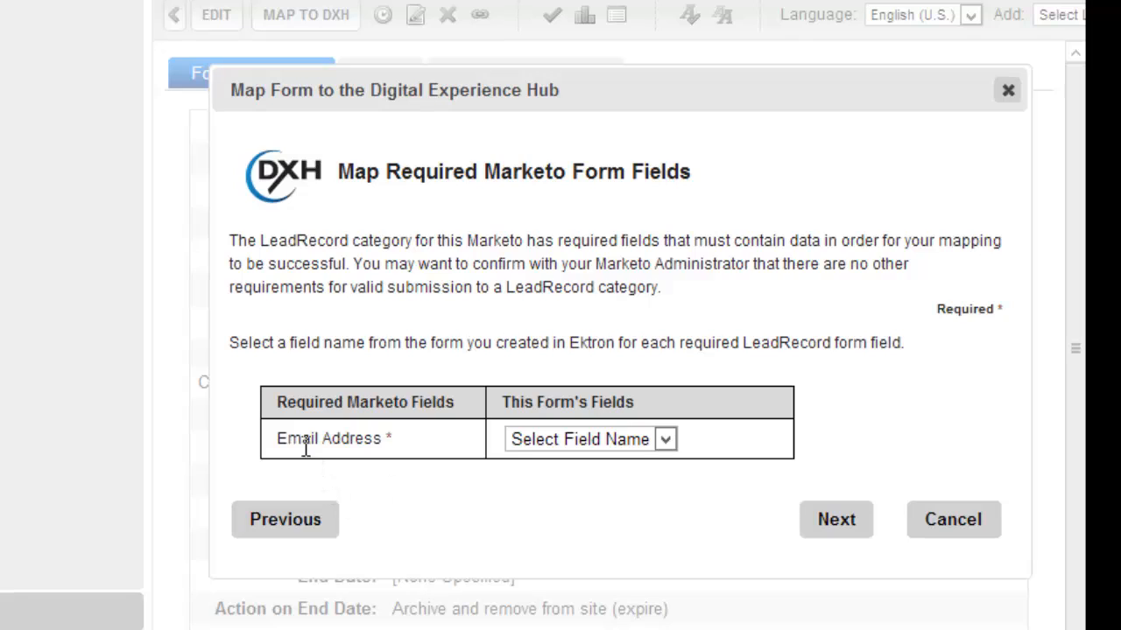
Map the form's Email field to Marketo's required Email Address field.
drag(277, 441, 405, 443)
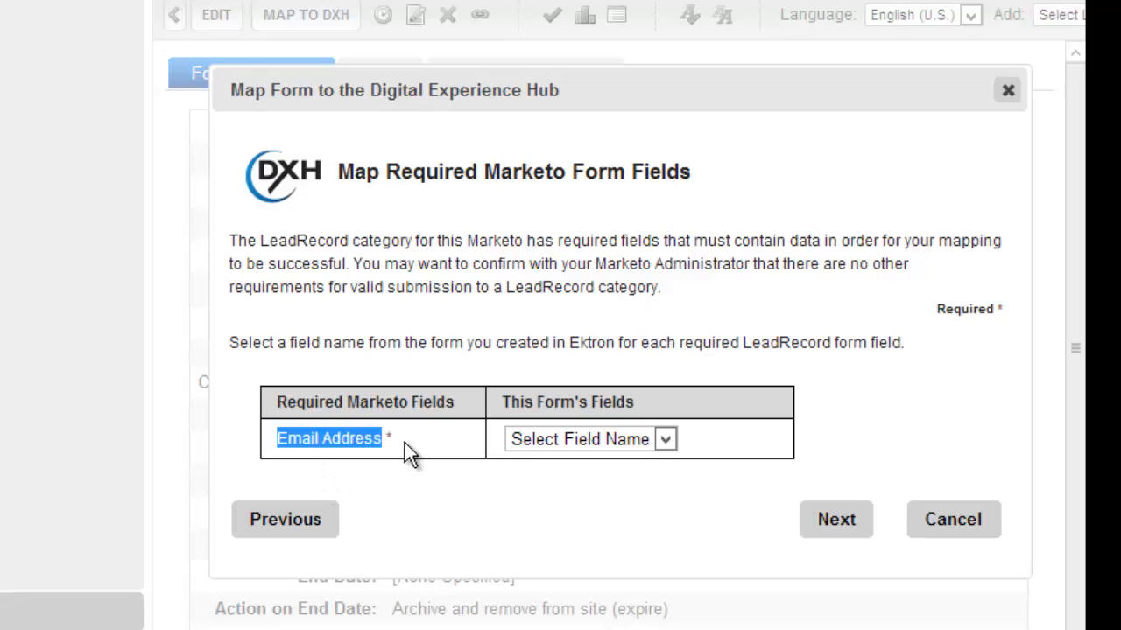
click(404, 443)
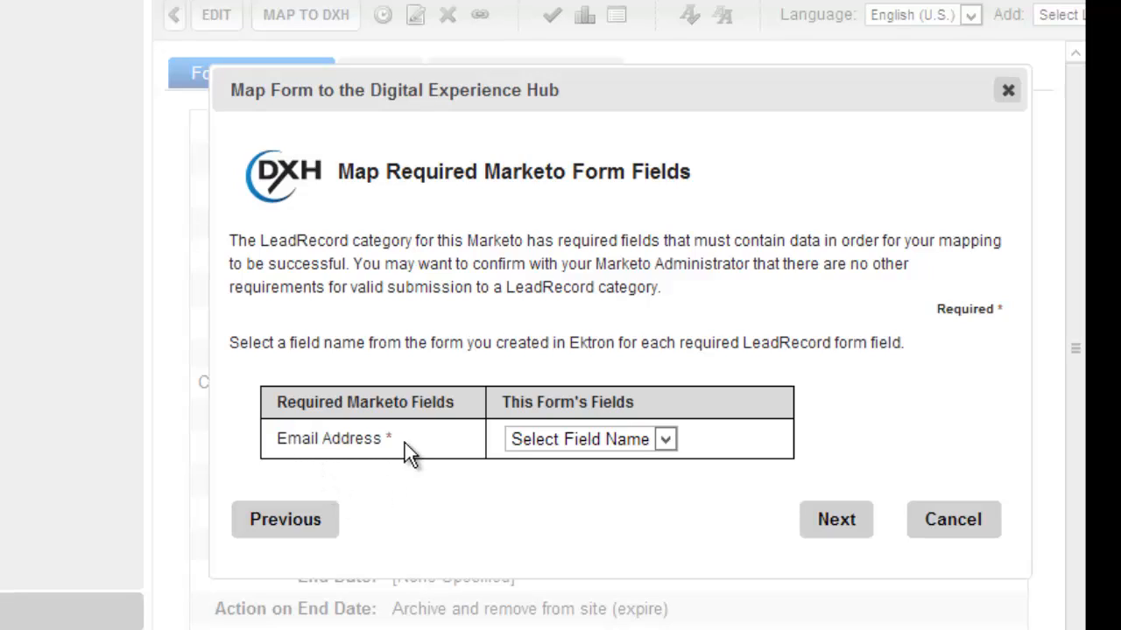
click(524, 446)
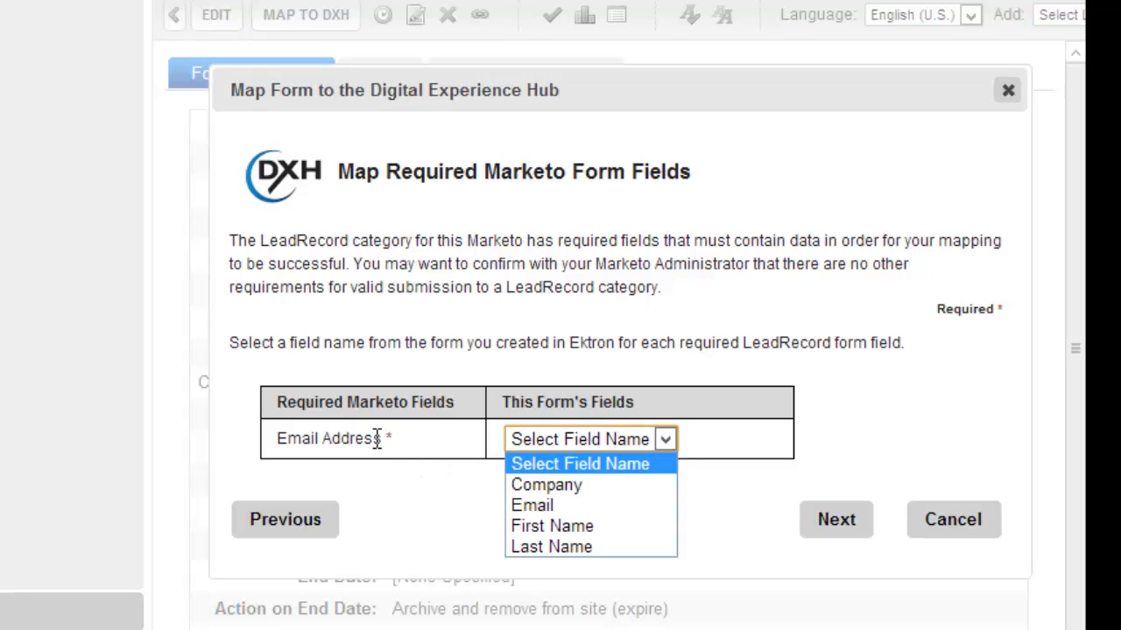
click(340, 435)
drag(293, 436, 354, 445)
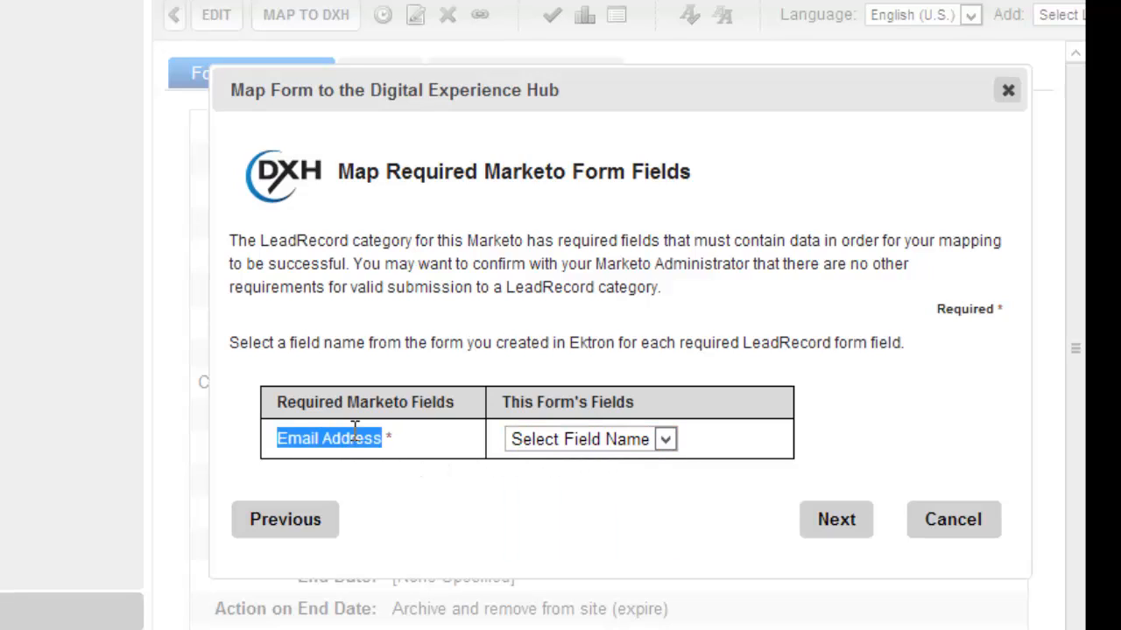
double_click(371, 398)
click(530, 443)
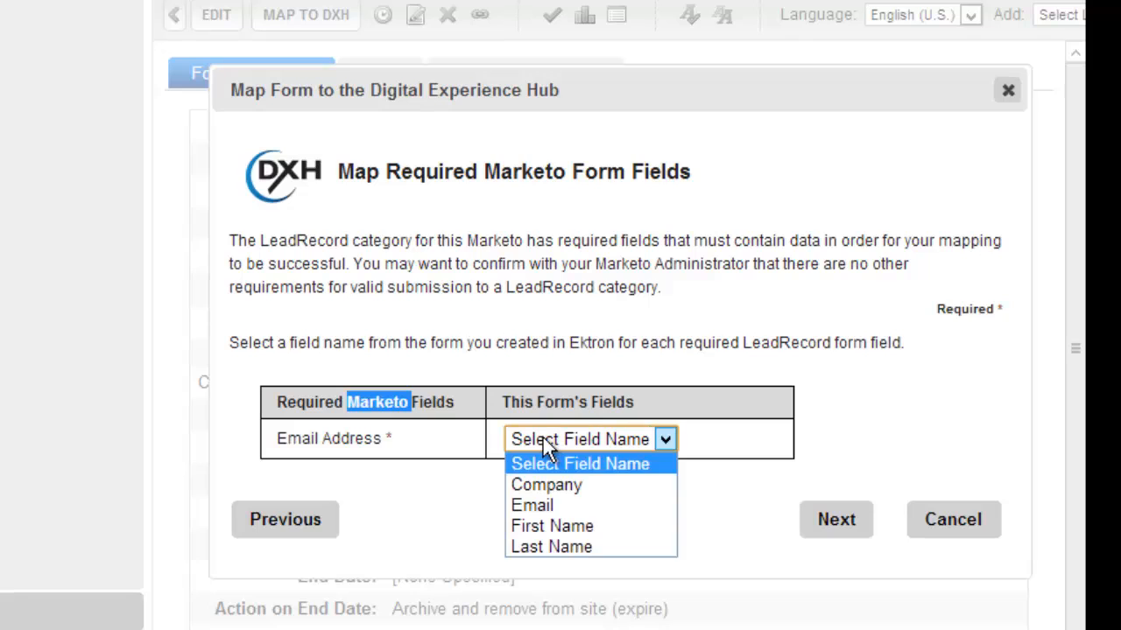
click(565, 508)
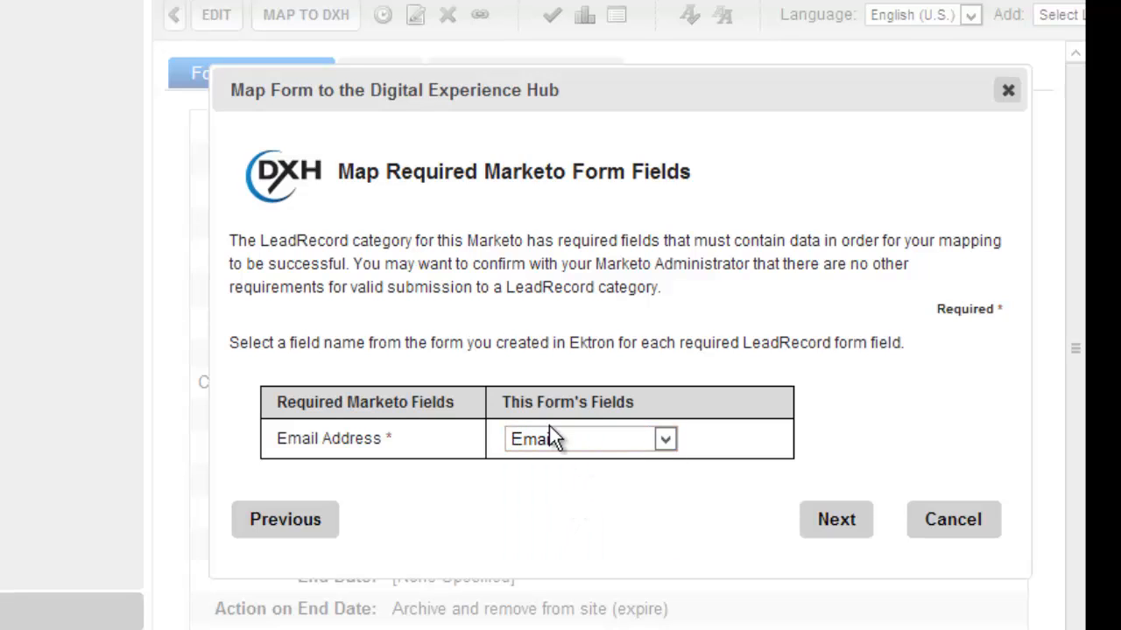
click(838, 526)
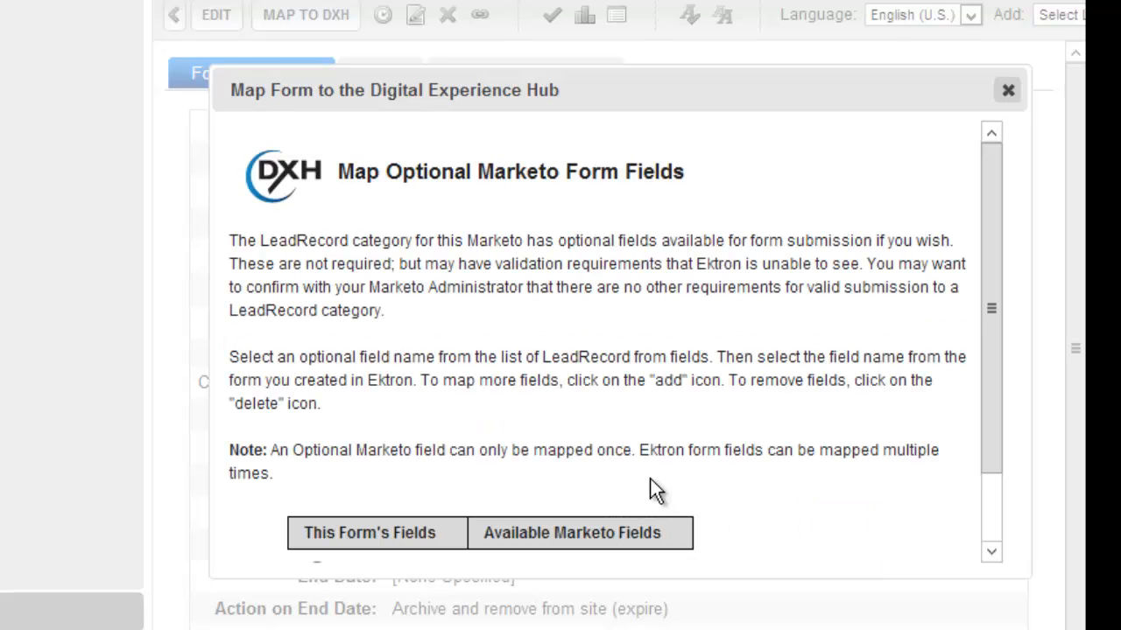
Add three optional mapping rows and map Company to Marketo's Company Name.
scroll(867, 298, down, 1)
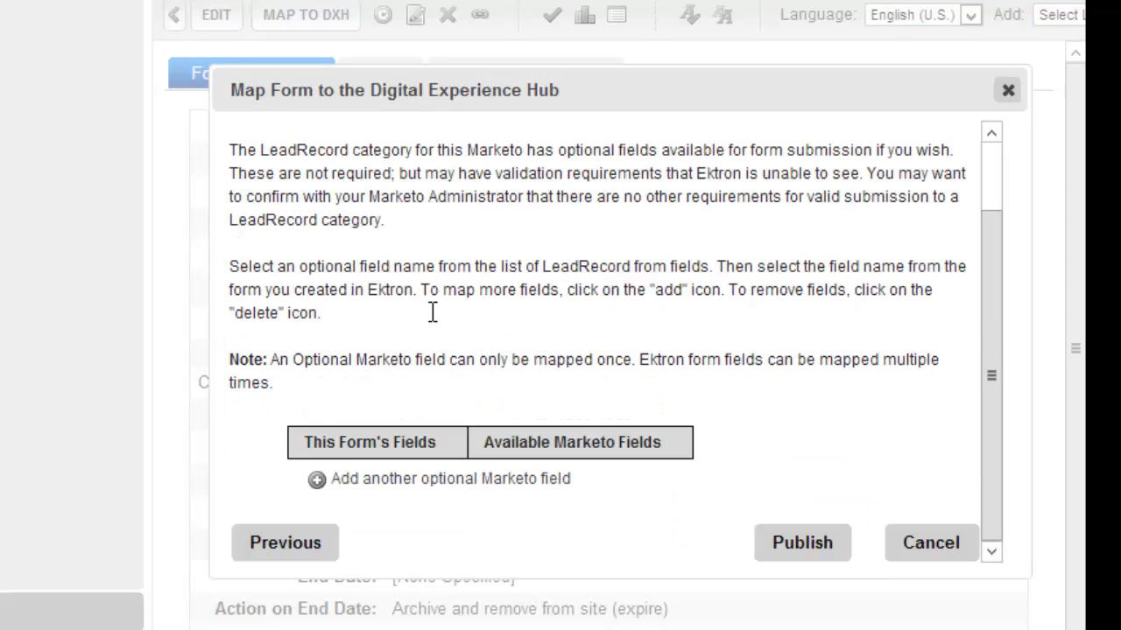
click(385, 485)
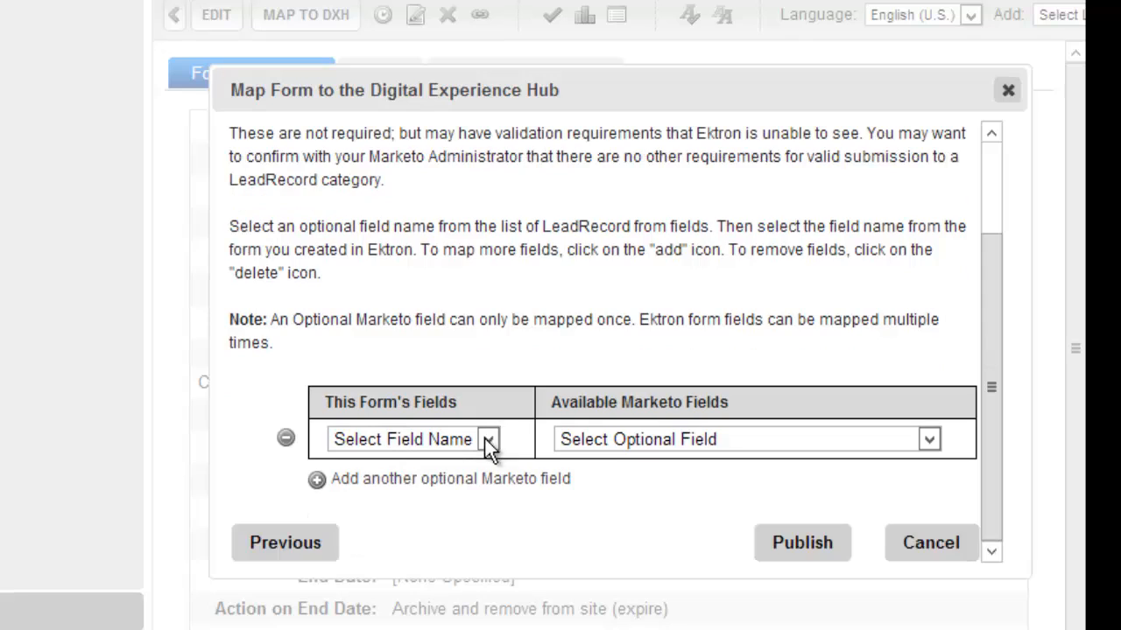
click(457, 478)
click(440, 482)
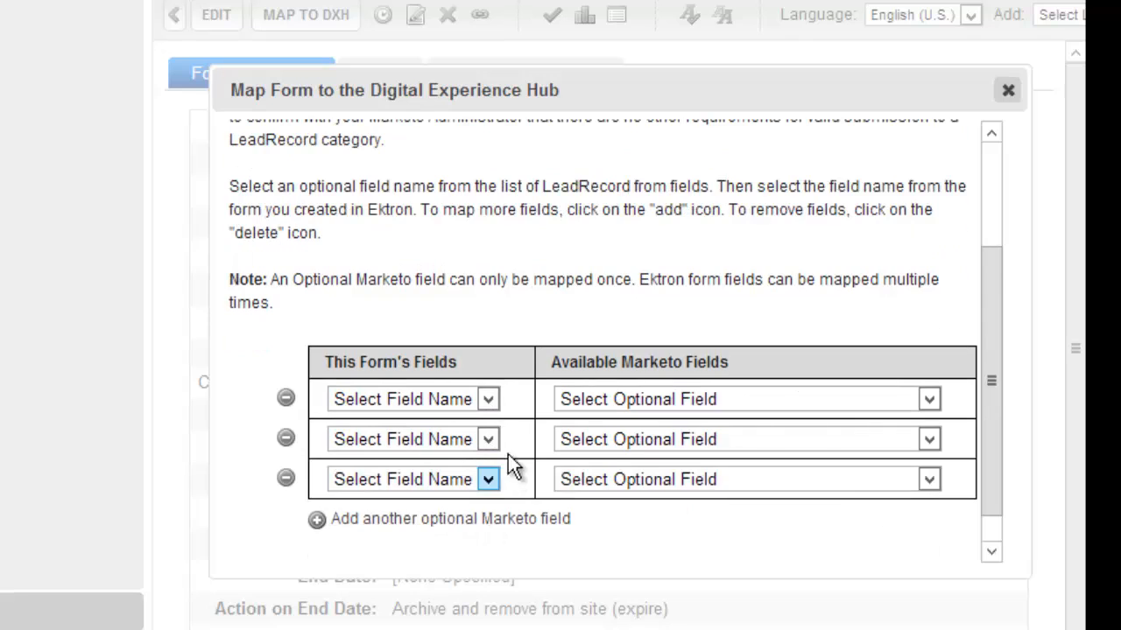
click(433, 400)
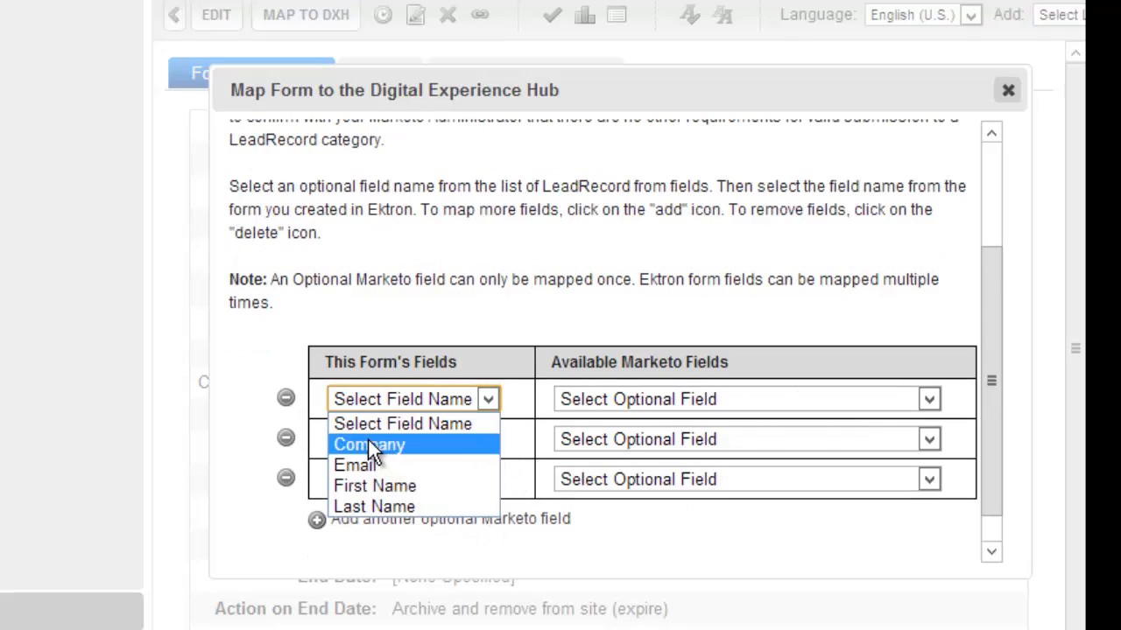
click(368, 445)
click(582, 401)
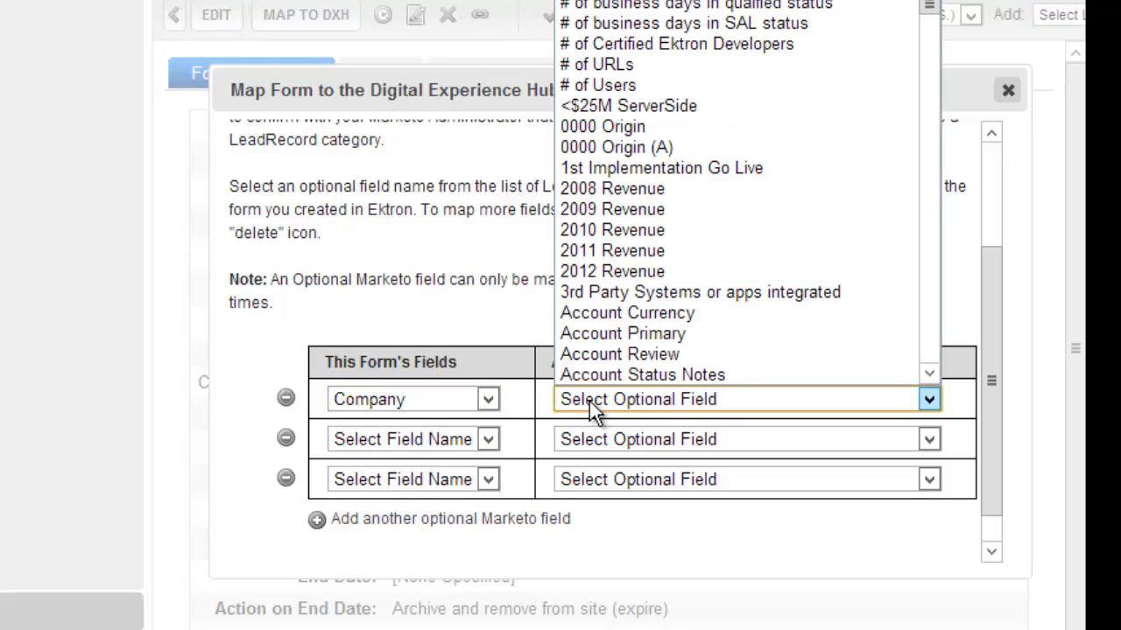
key(c)
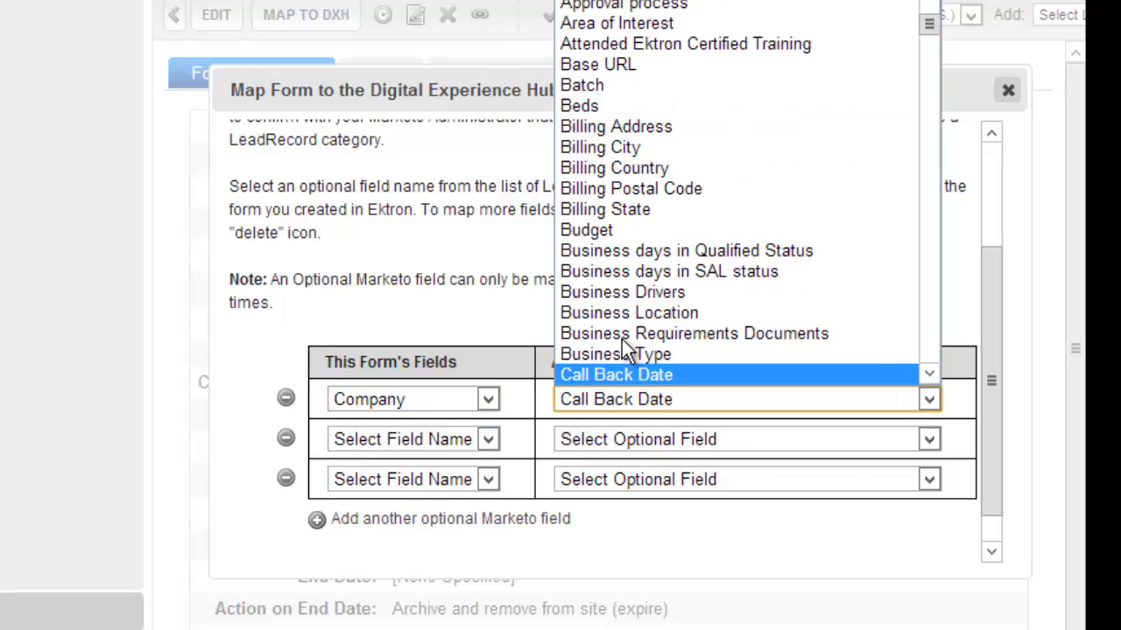
scroll(624, 341, down, 2)
scroll(648, 332, down, 2)
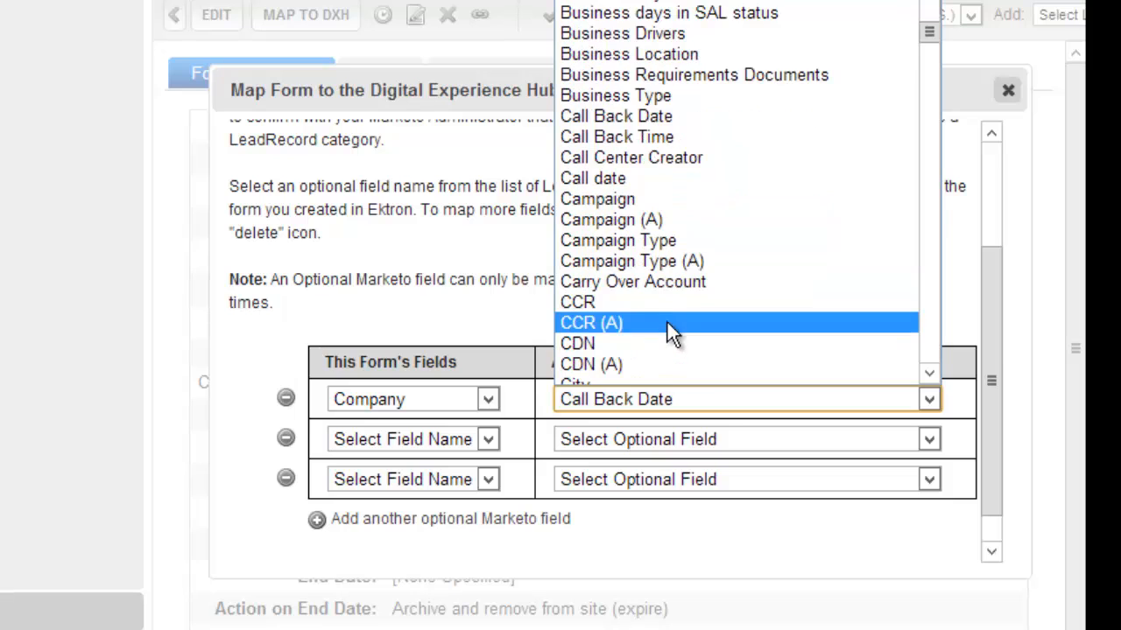
scroll(662, 289, down, 2)
scroll(663, 287, down, 3)
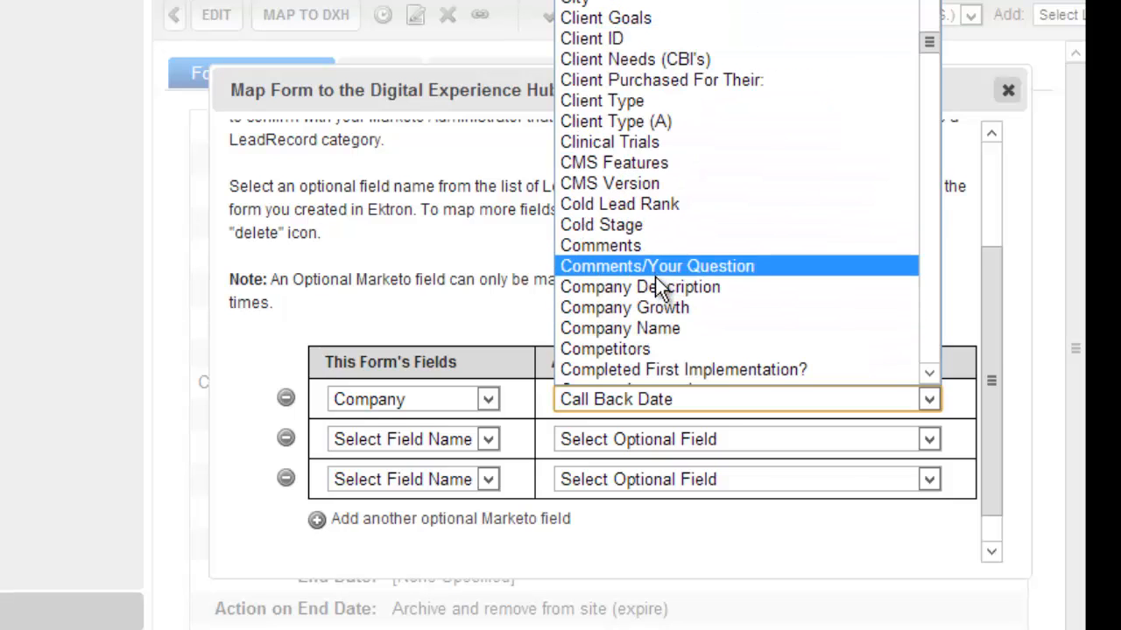
click(652, 328)
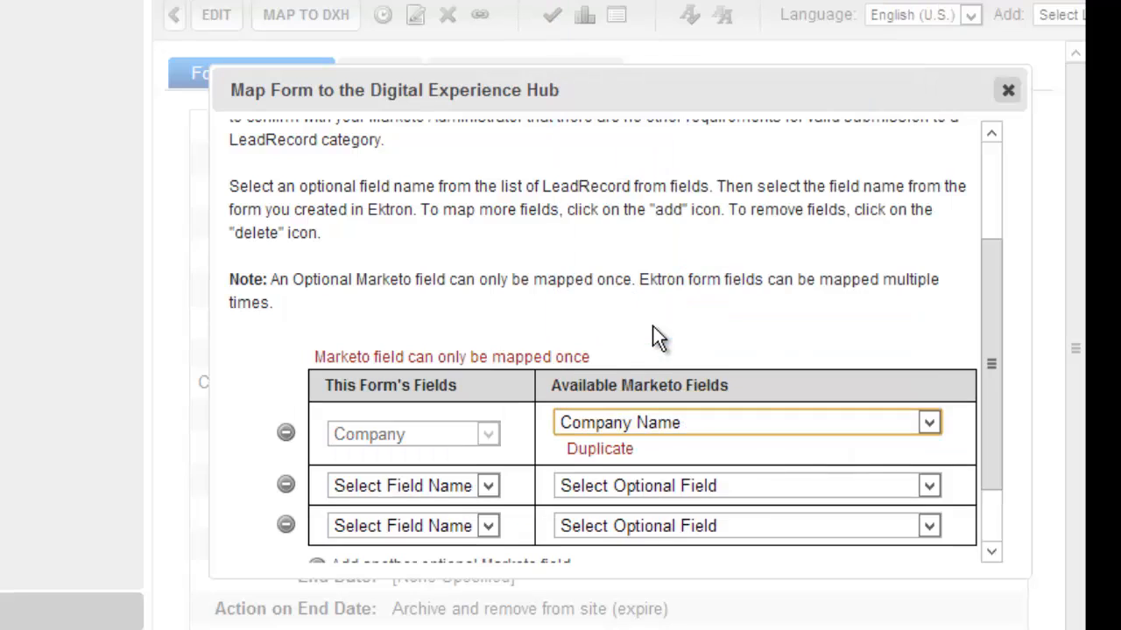
Map First Name to First Name and Last Name to Last Name.
click(415, 487)
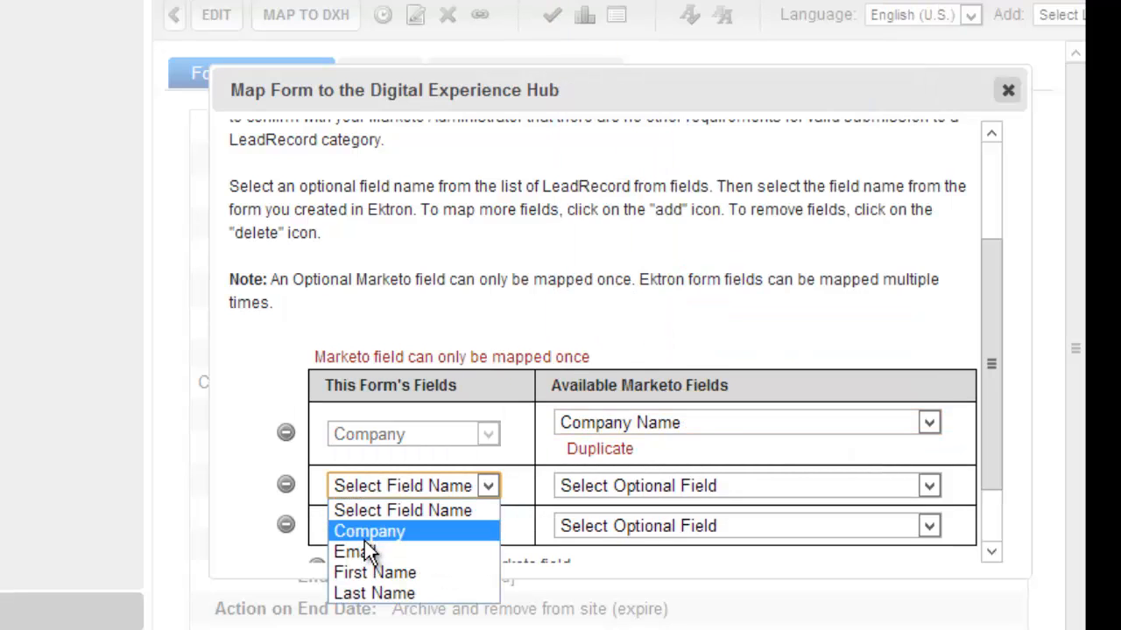
click(354, 570)
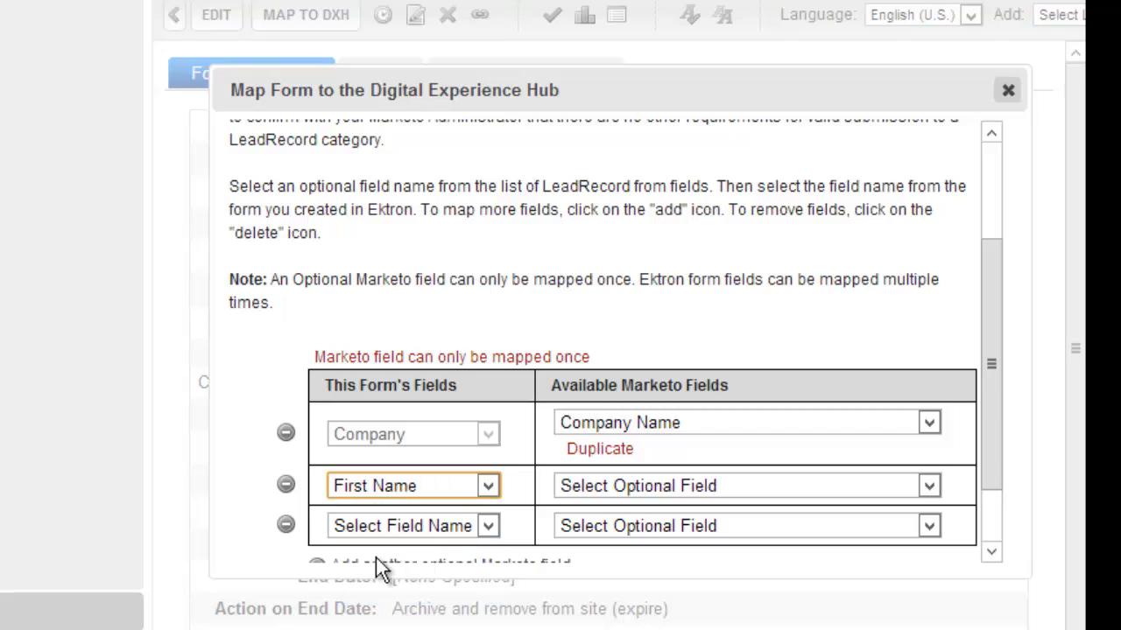
click(605, 488)
scroll(678, 333, down, 6)
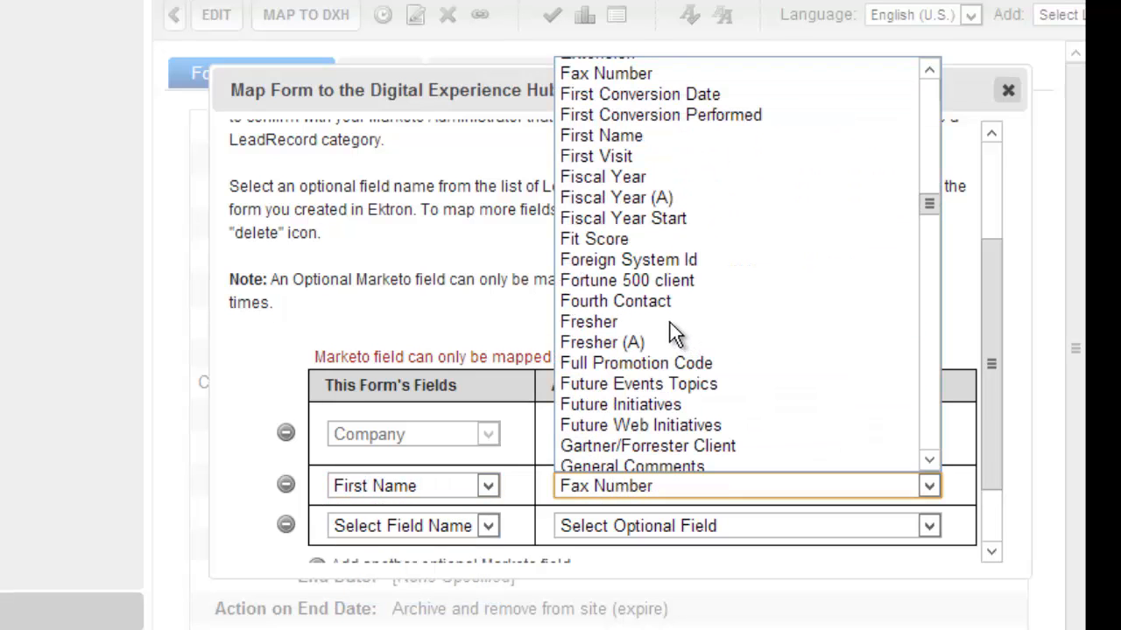
click(610, 138)
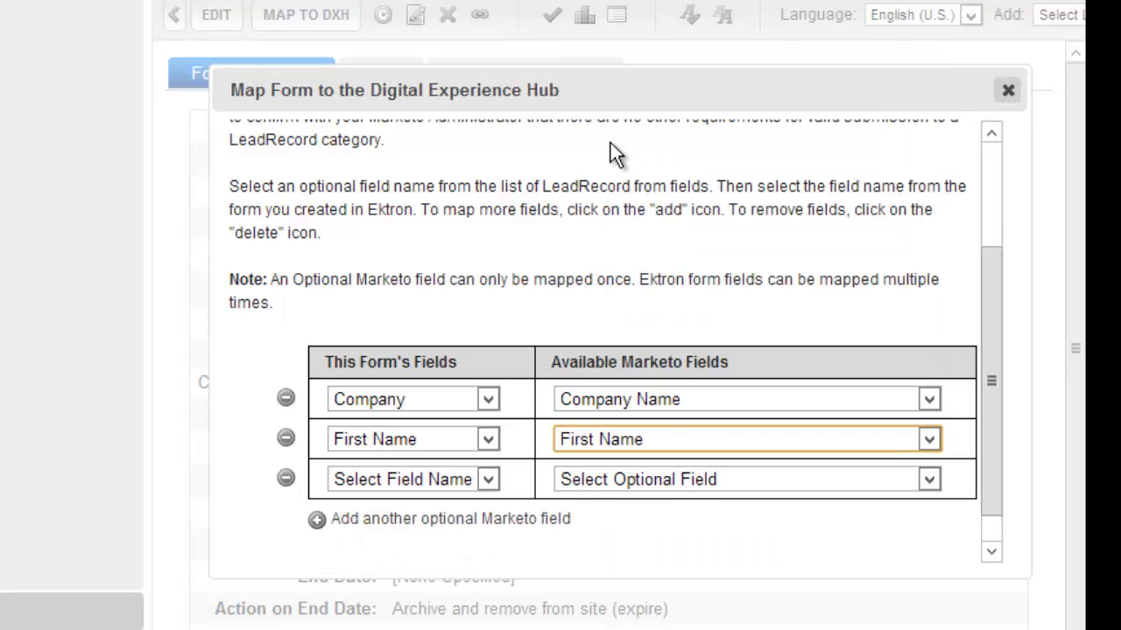
click(448, 479)
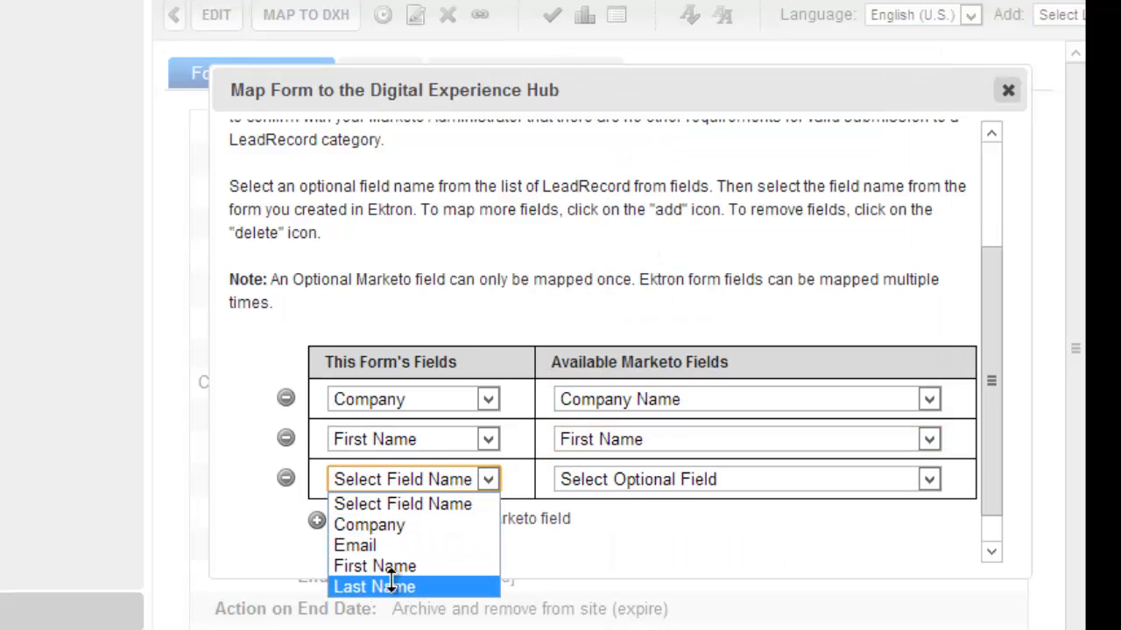
click(385, 586)
click(635, 479)
key(l)
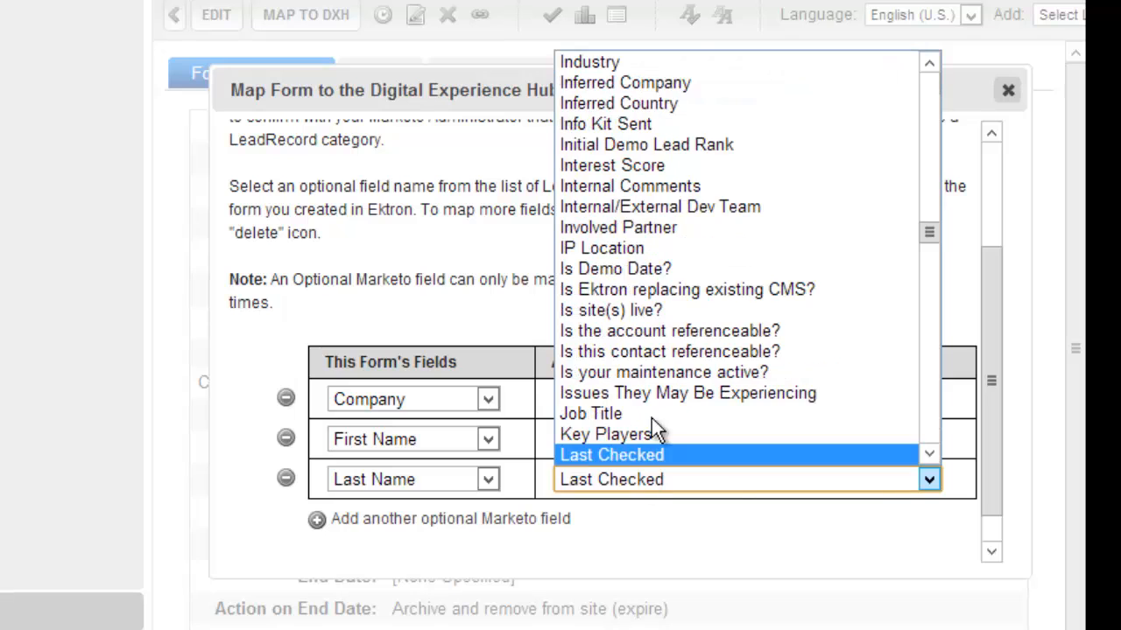
scroll(657, 401, down, 4)
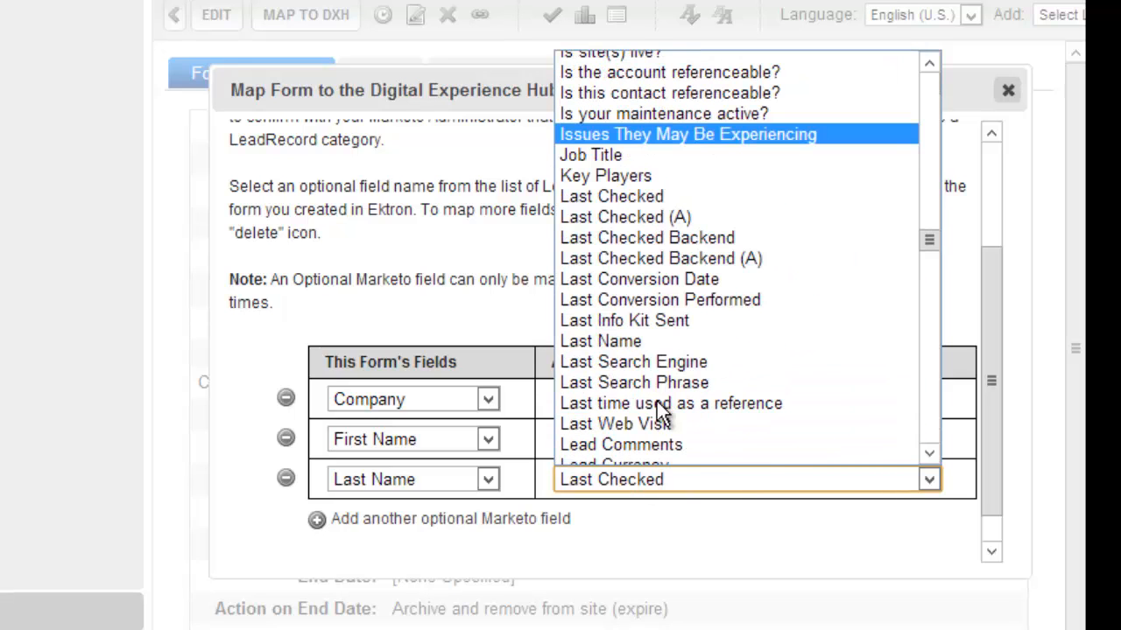
scroll(661, 412, down, 2)
click(639, 212)
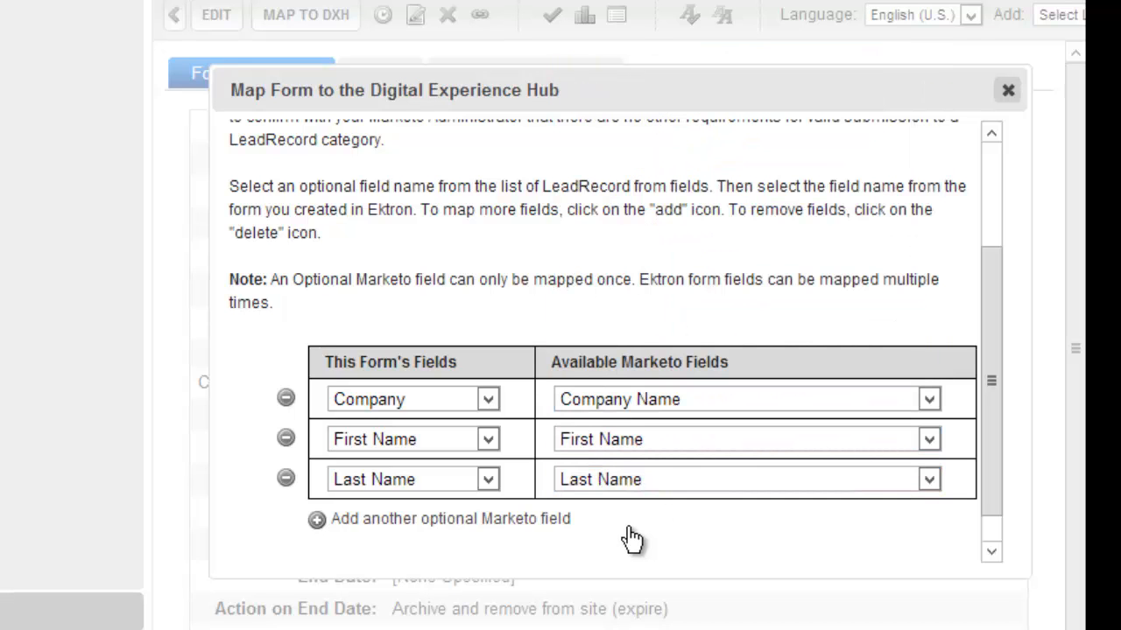
scroll(652, 534, down, 1)
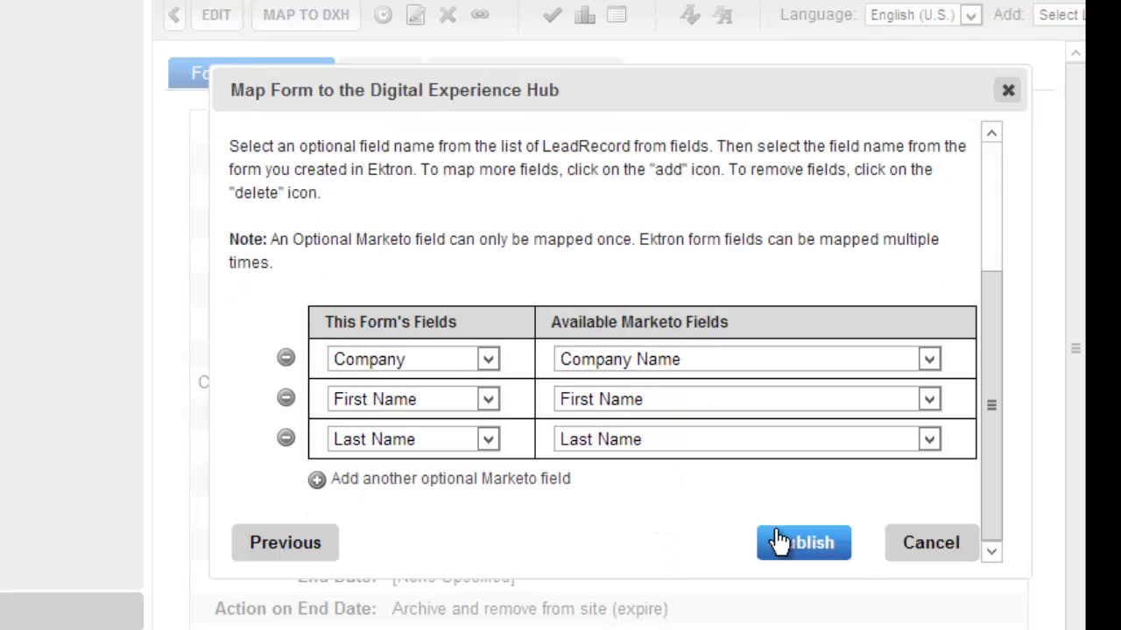
Publish the Contact Form mapping and open its test dialog.
click(804, 544)
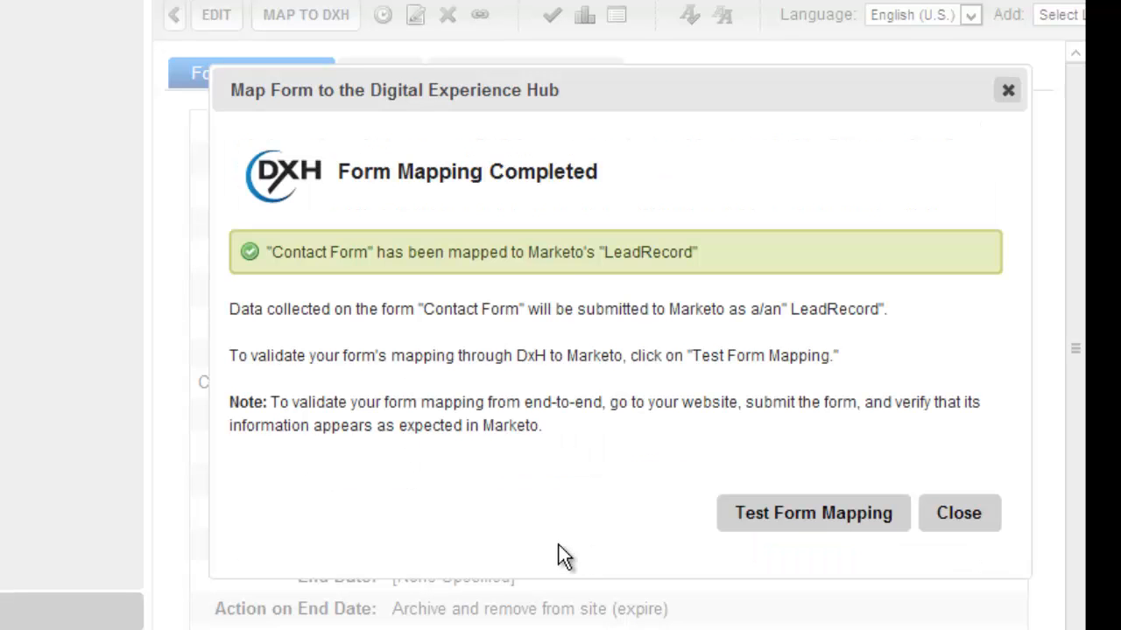
click(767, 529)
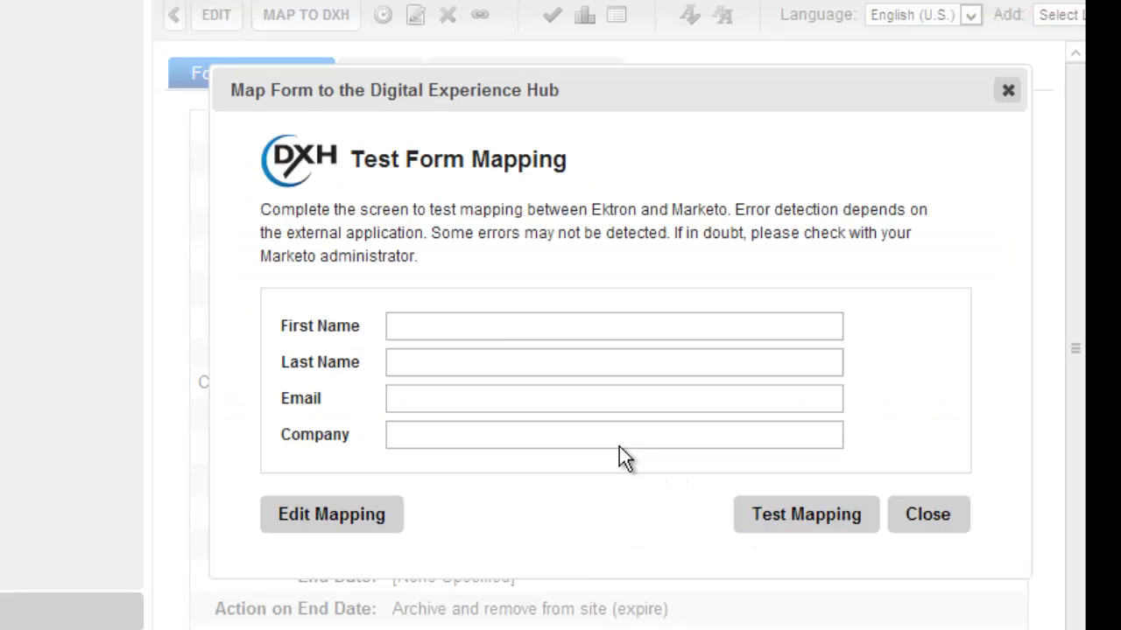
click(468, 328)
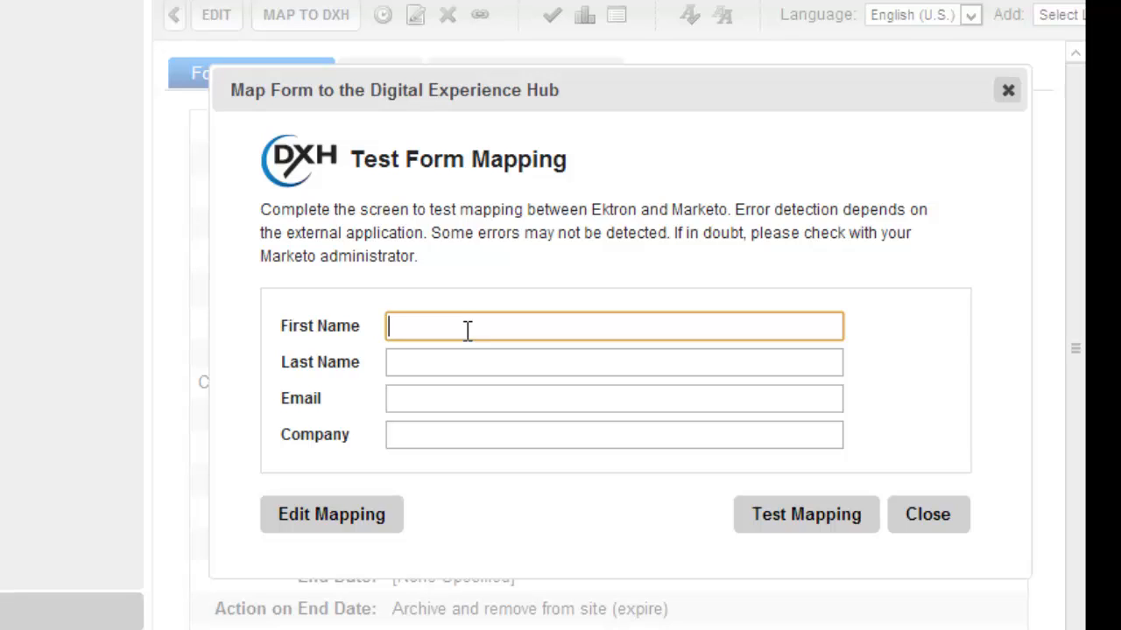
Test the mapping with a sample contact's name, e-mail and company Ektron.
key(Tab)
key(Tab)
key(Tab)
text(Ektron)
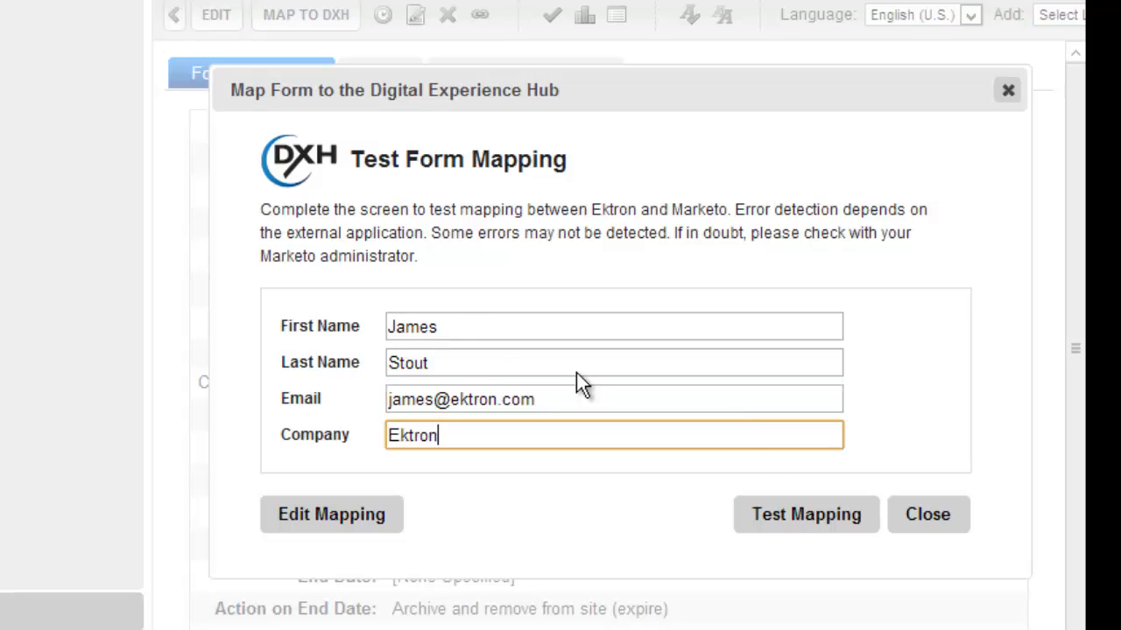
click(780, 519)
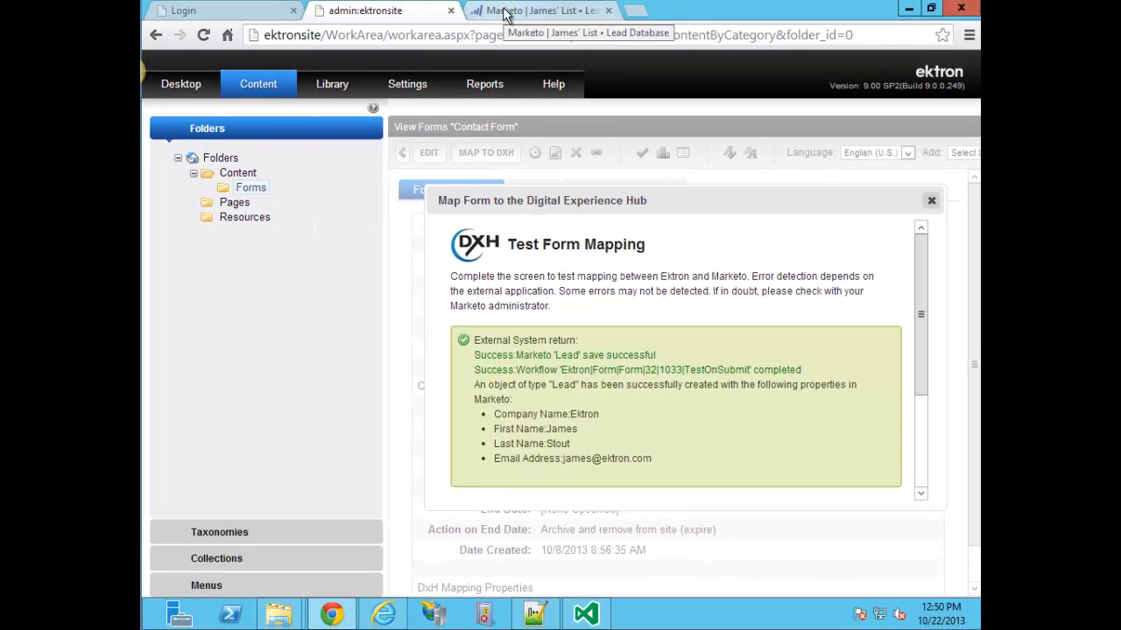
Delete the Ektron test lead in Marketo's Leads list, then show the registration page in Internet Explorer.
click(505, 12)
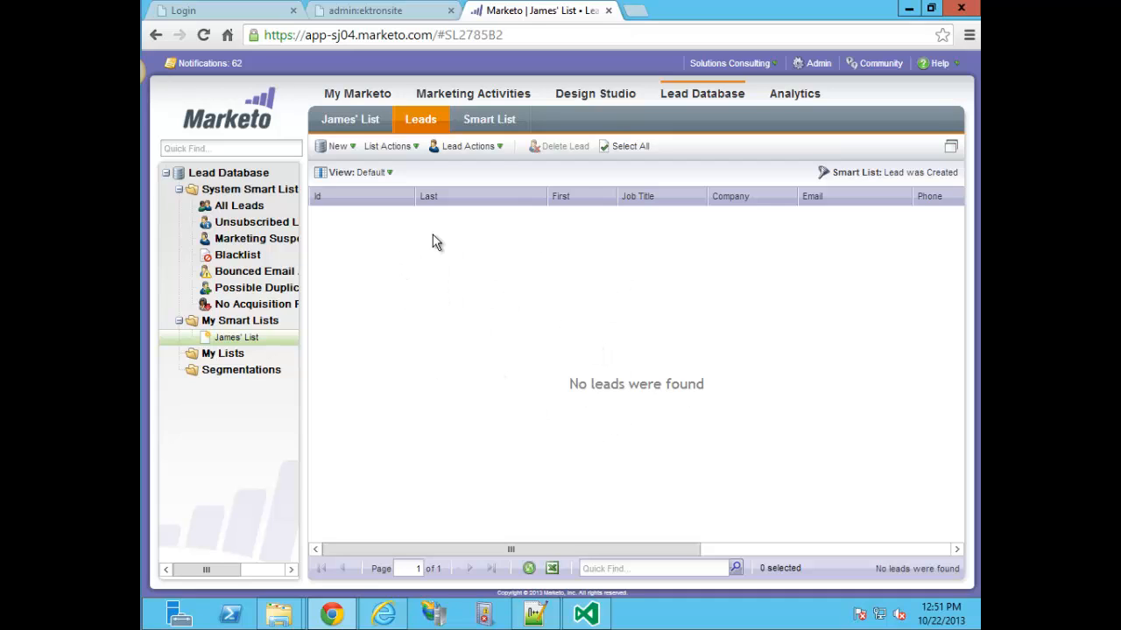
click(420, 118)
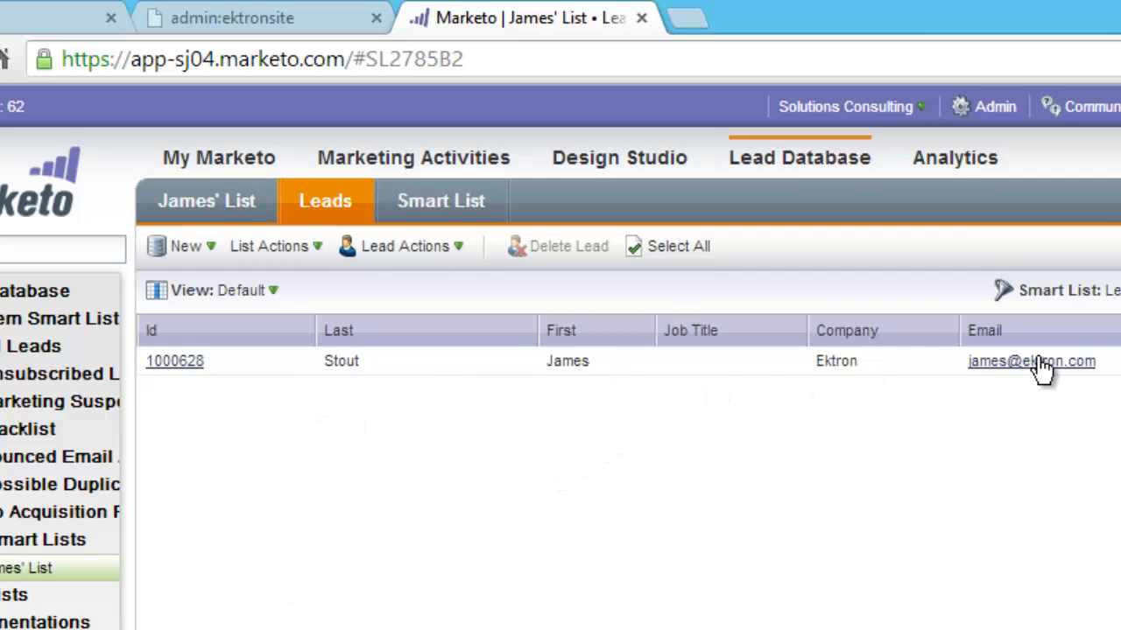
click(631, 366)
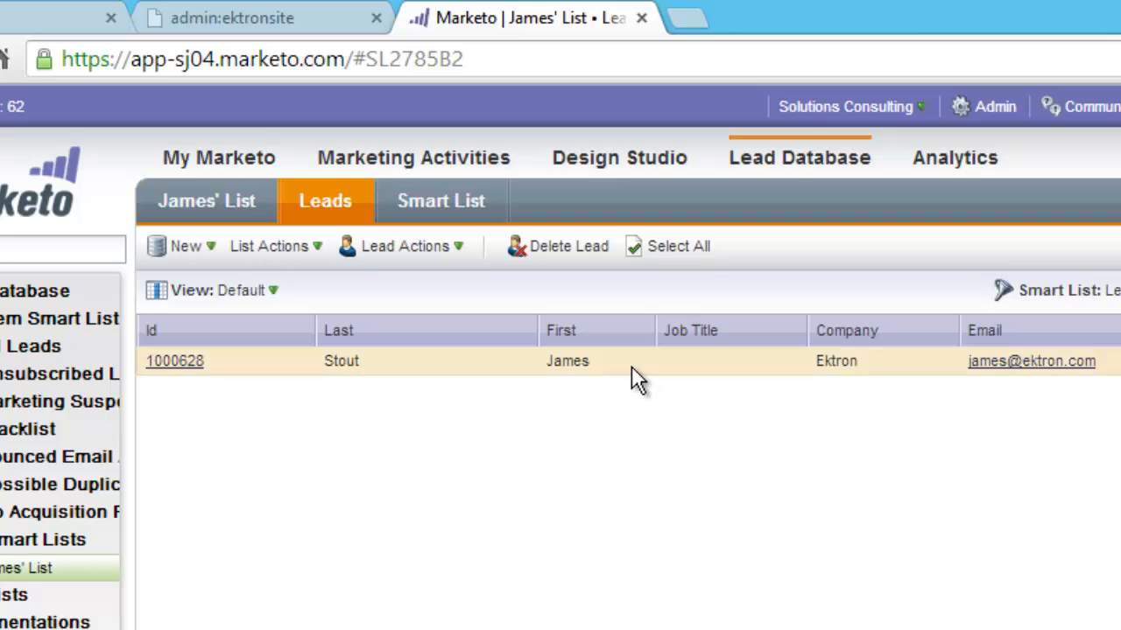
click(569, 250)
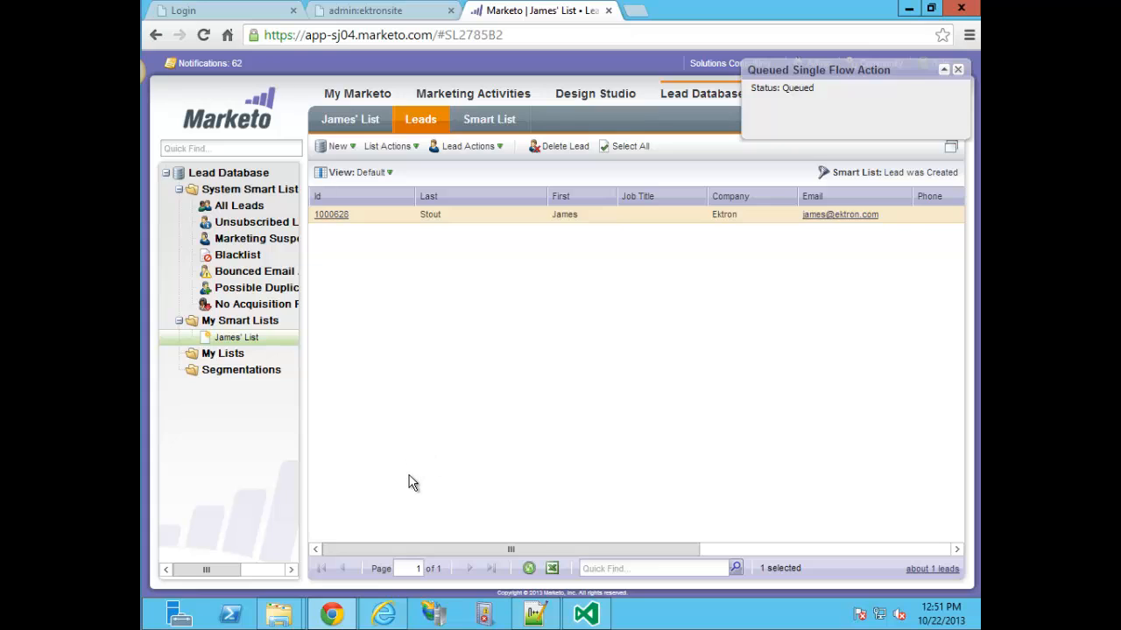
click(381, 616)
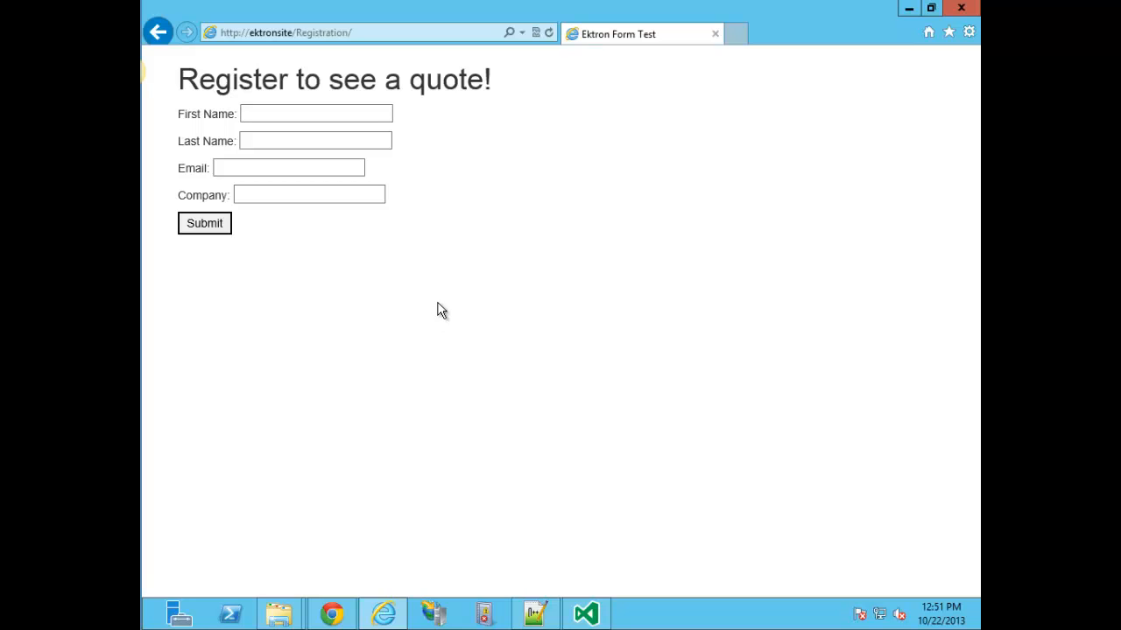
Select the ektron:FormControl line in Form.aspx, then view its code-behind with the Page_Load code.
click(586, 612)
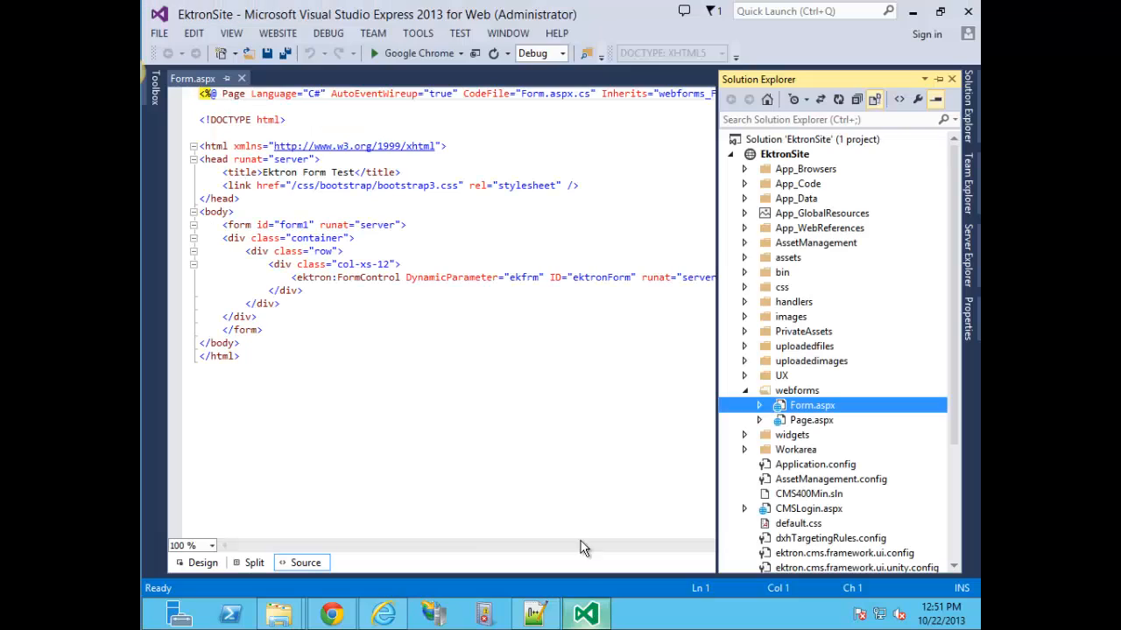
click(321, 303)
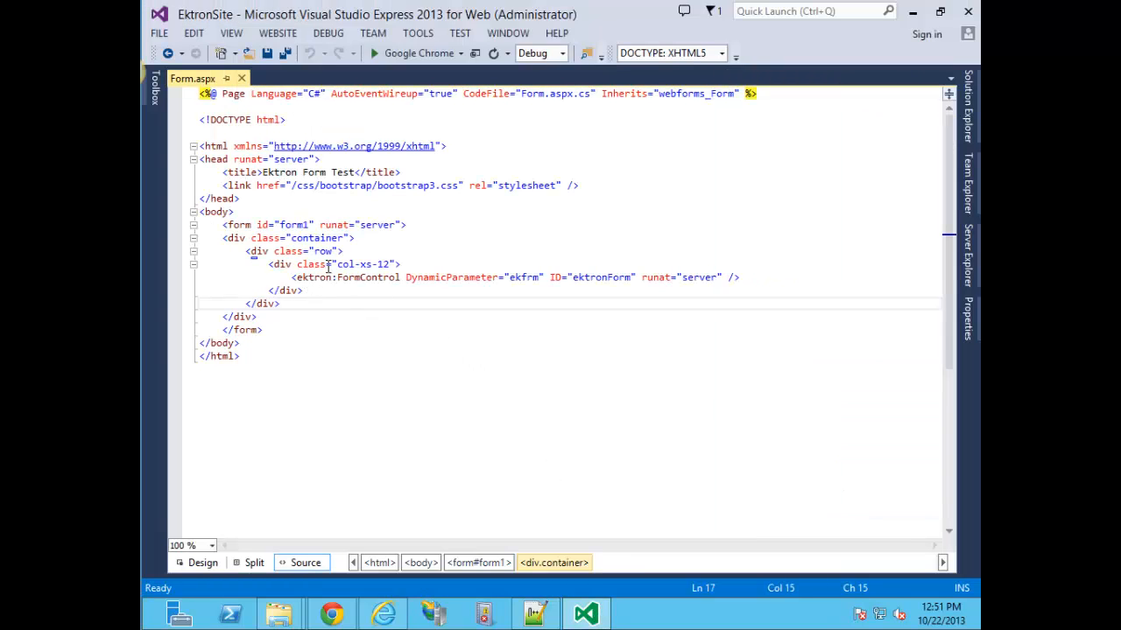
drag(290, 279, 742, 280)
click(744, 278)
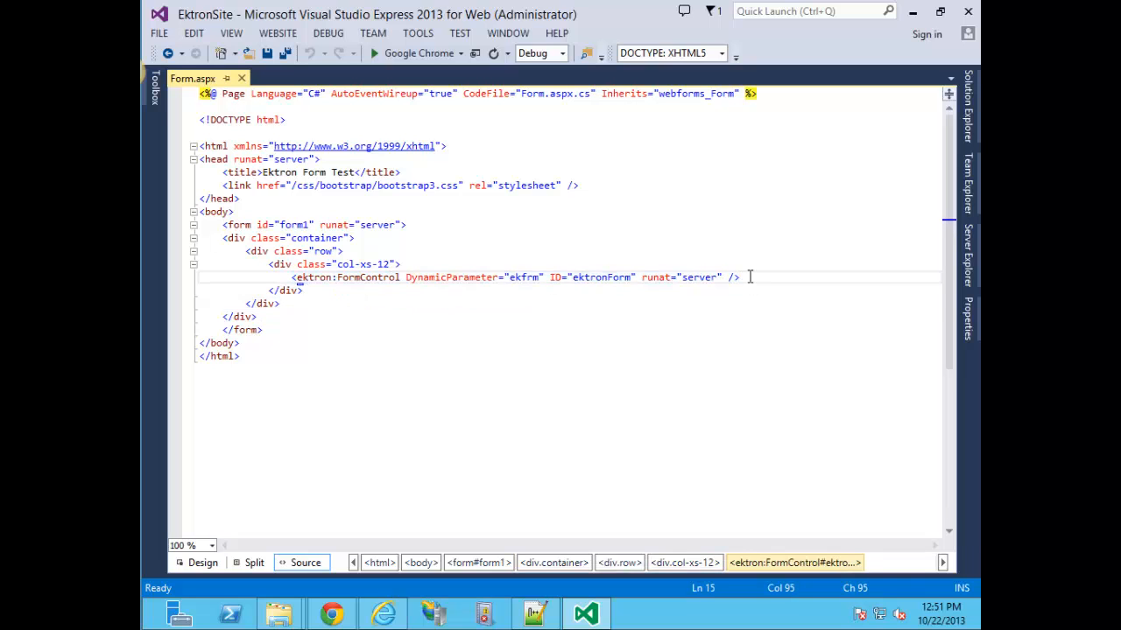
right_click(407, 299)
click(455, 412)
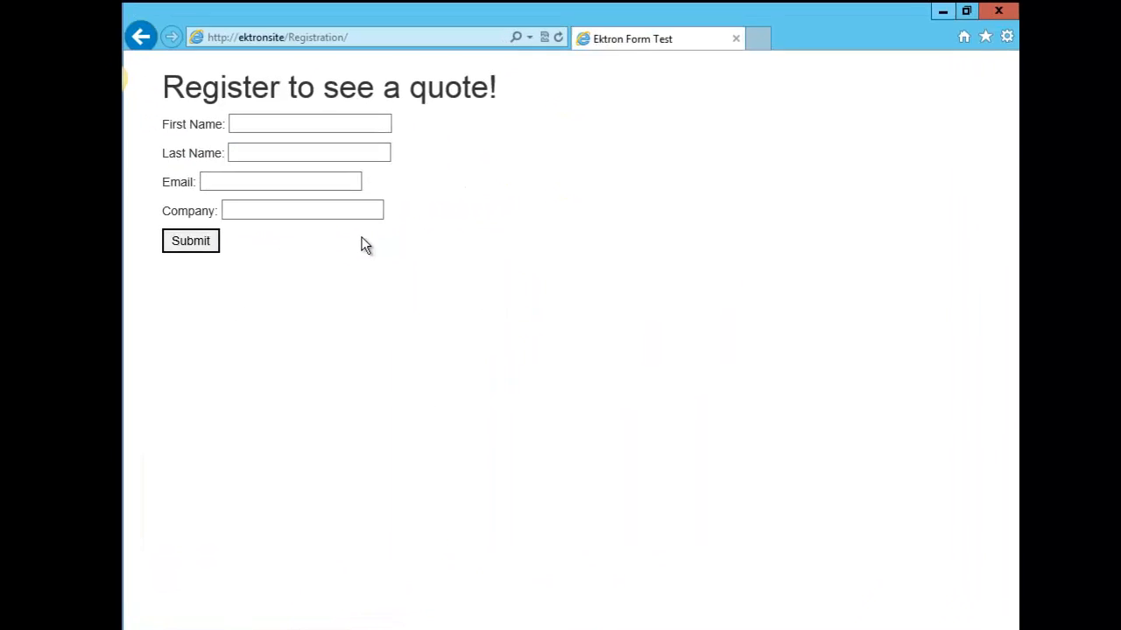
Enter the test contact's first name, last name and e-mail on the registration page.
click(182, 200)
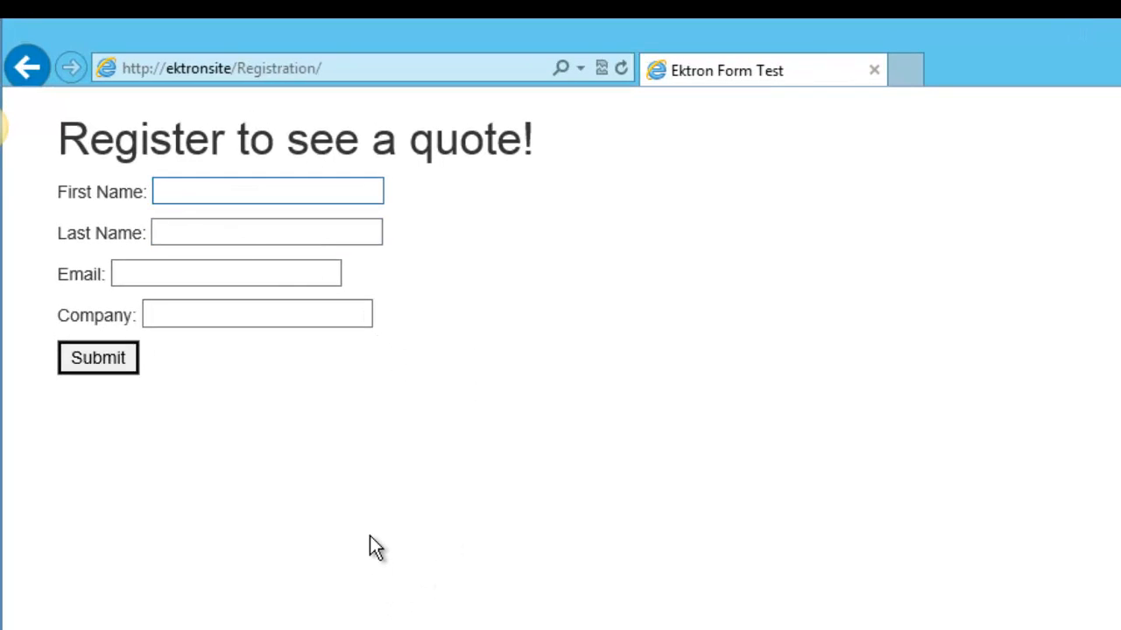
key(Tab)
key(Tab)
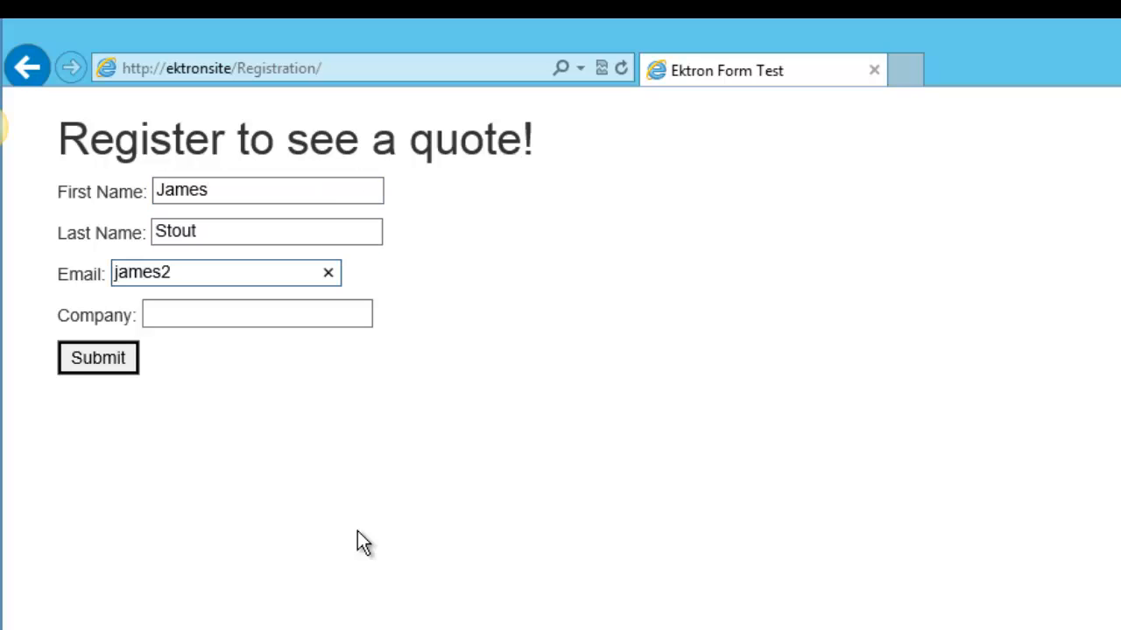
Enter company 'Ektron, Inc' and submit the registration.
key(Tab)
text(Ekon)
key(BackSpace)
key(BackSpace)
text(ton)
key(BackSpace)
key(BackSpace)
text(ron, Inc)
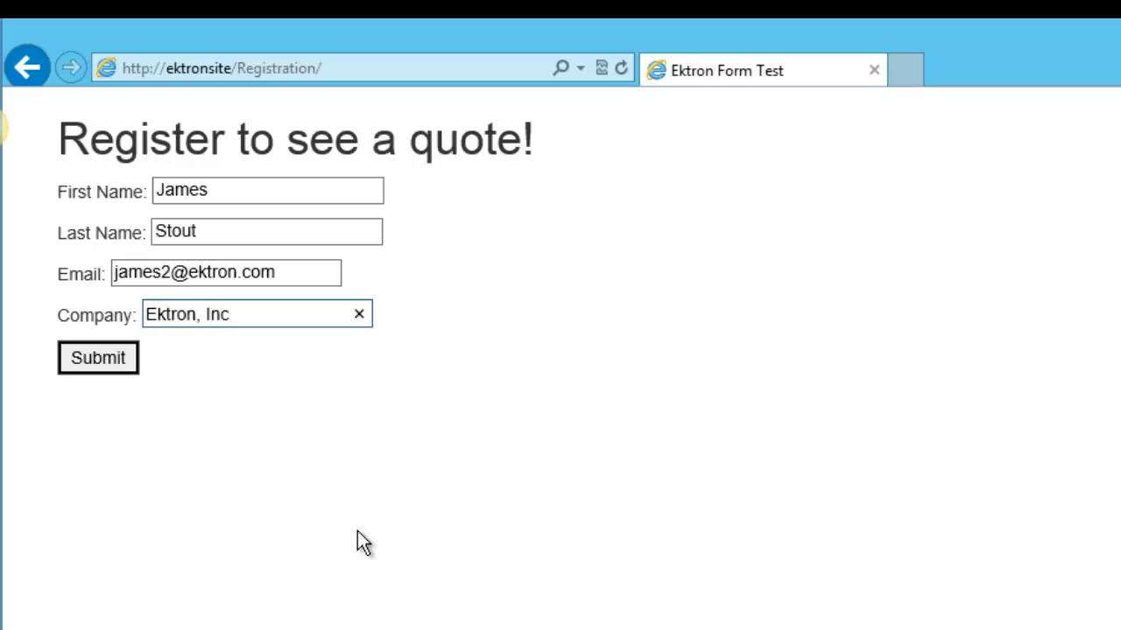
click(201, 471)
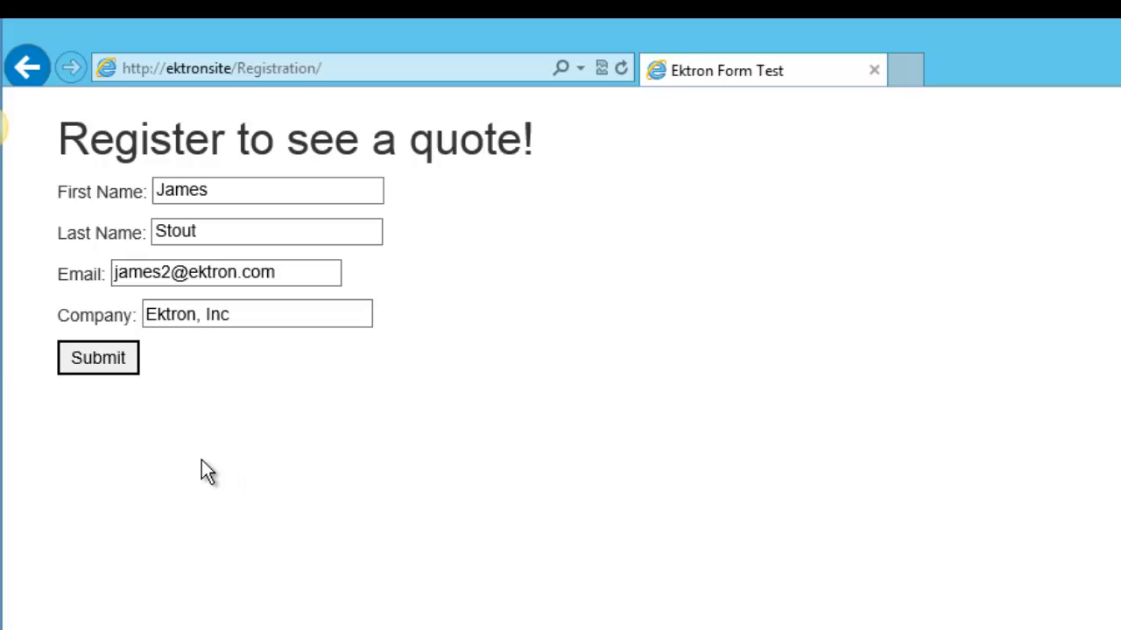
click(99, 360)
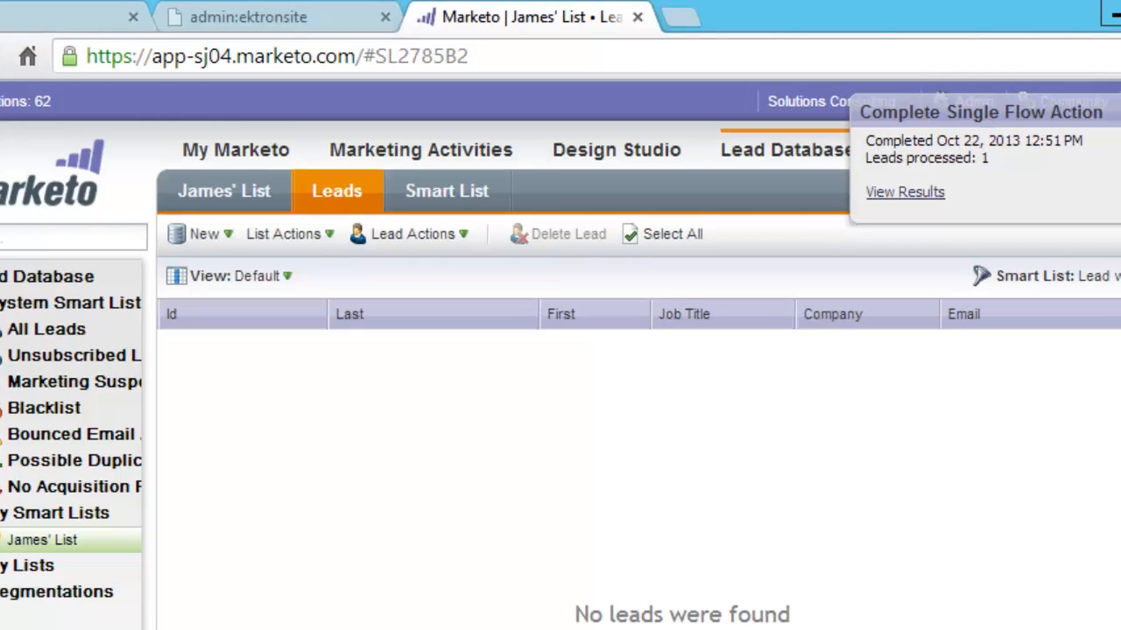
Reload Marketo's smart list leads until the Ektron, Inc lead appears, then go back to the Ektron admin tab.
click(331, 200)
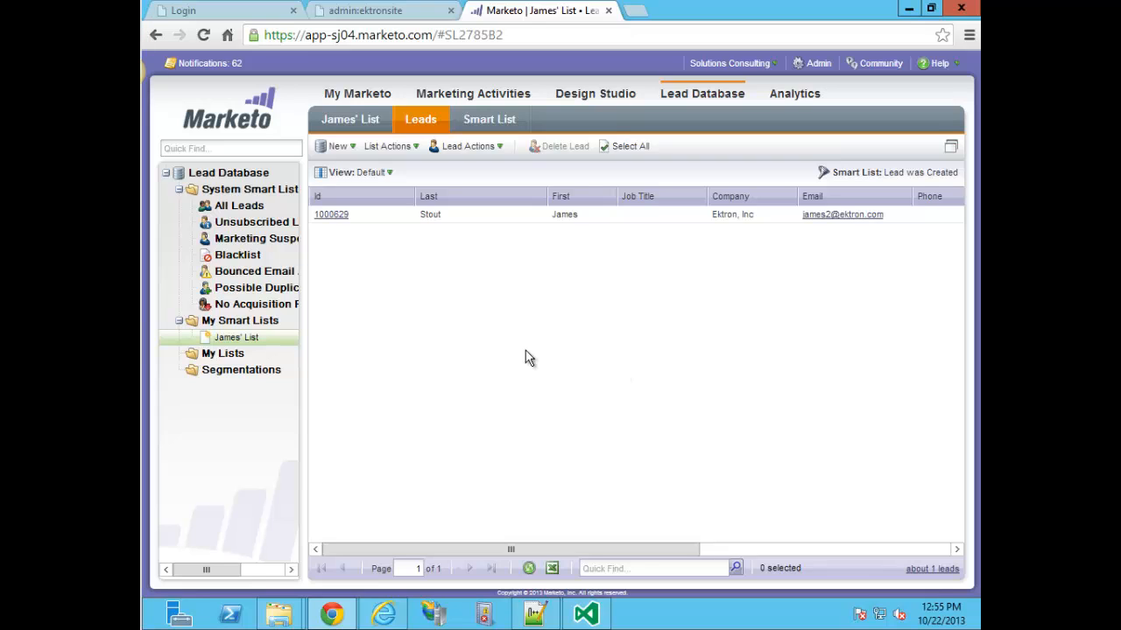
click(385, 11)
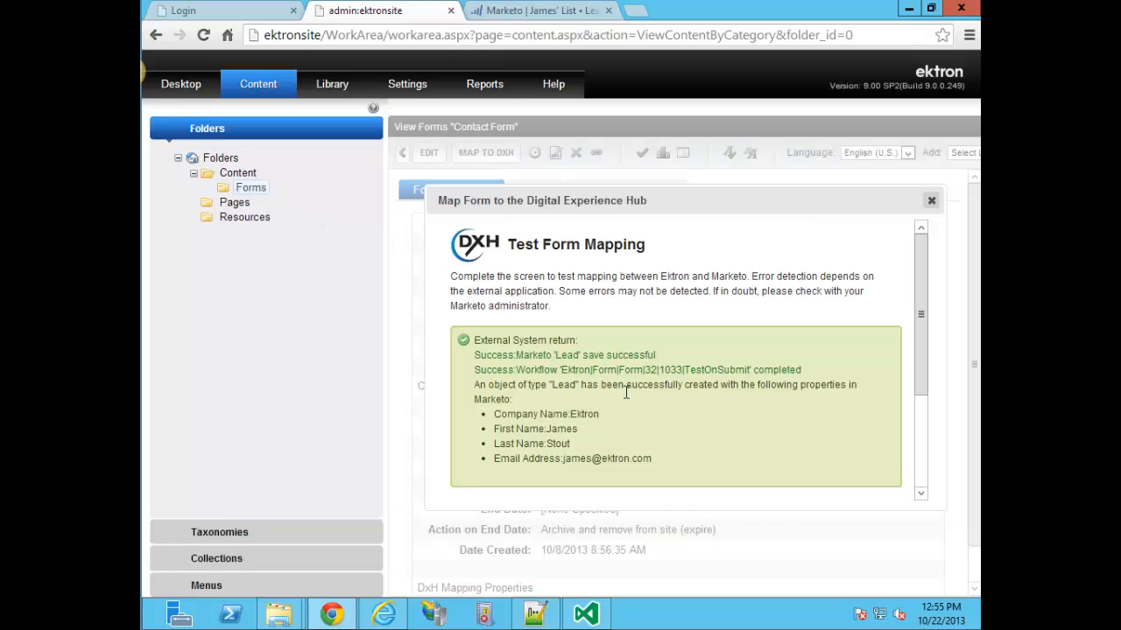
Close the DXH form mapping dialog and generate the Contact Form submissions report.
scroll(848, 438, down, 3)
click(874, 479)
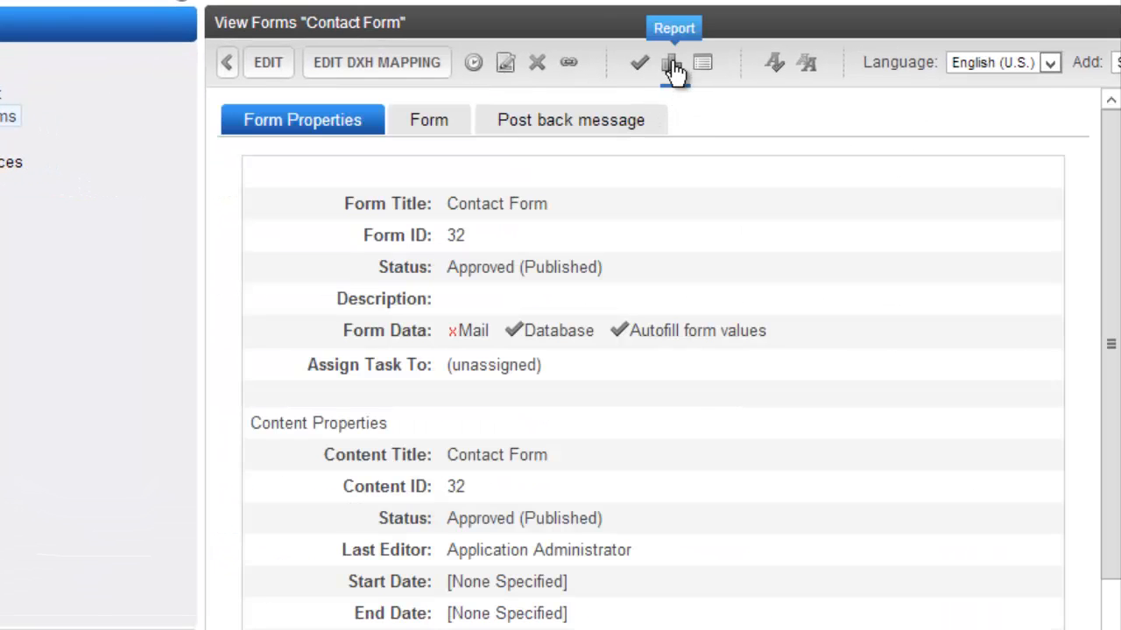
click(672, 66)
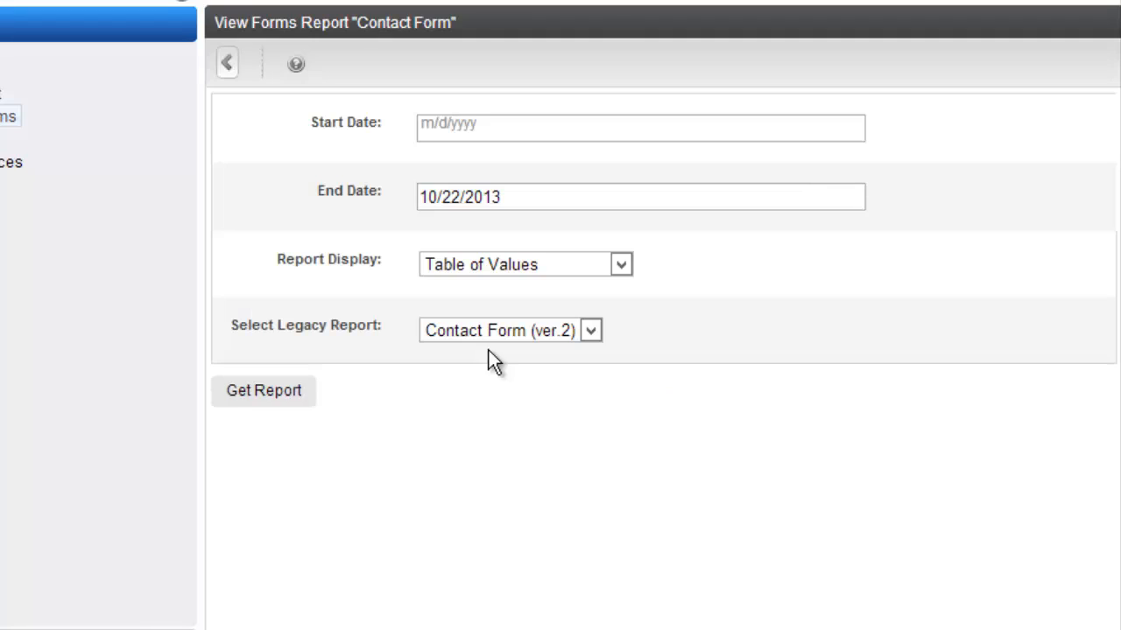
click(298, 396)
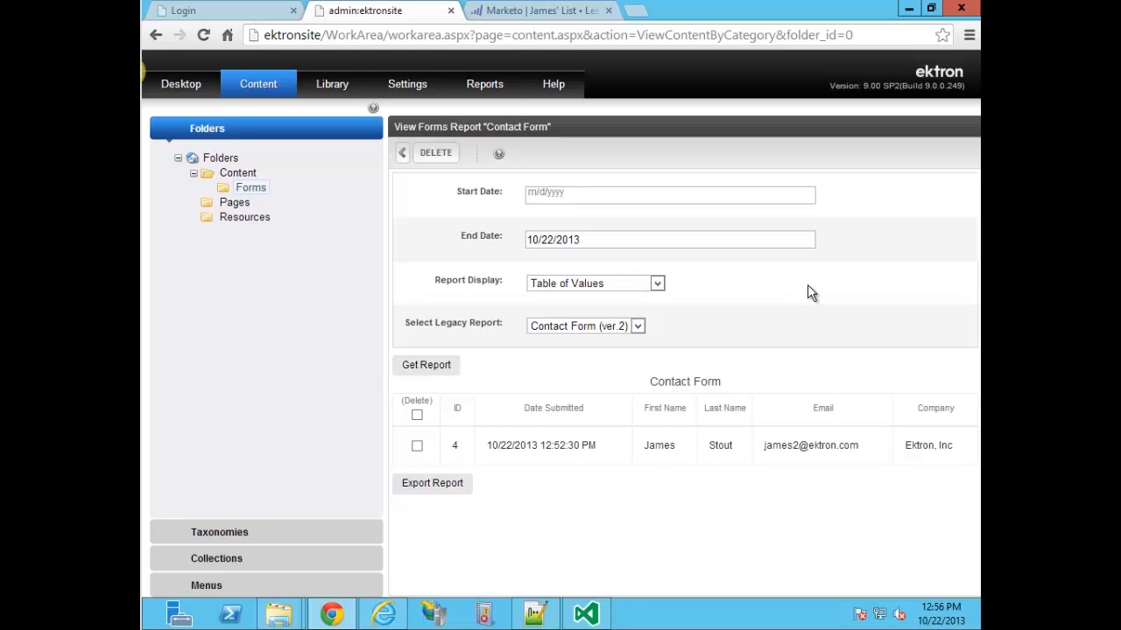
Minimize both browsers and select the PersonaManagement.exe installer on the desktop.
click(908, 9)
click(908, 10)
click(295, 382)
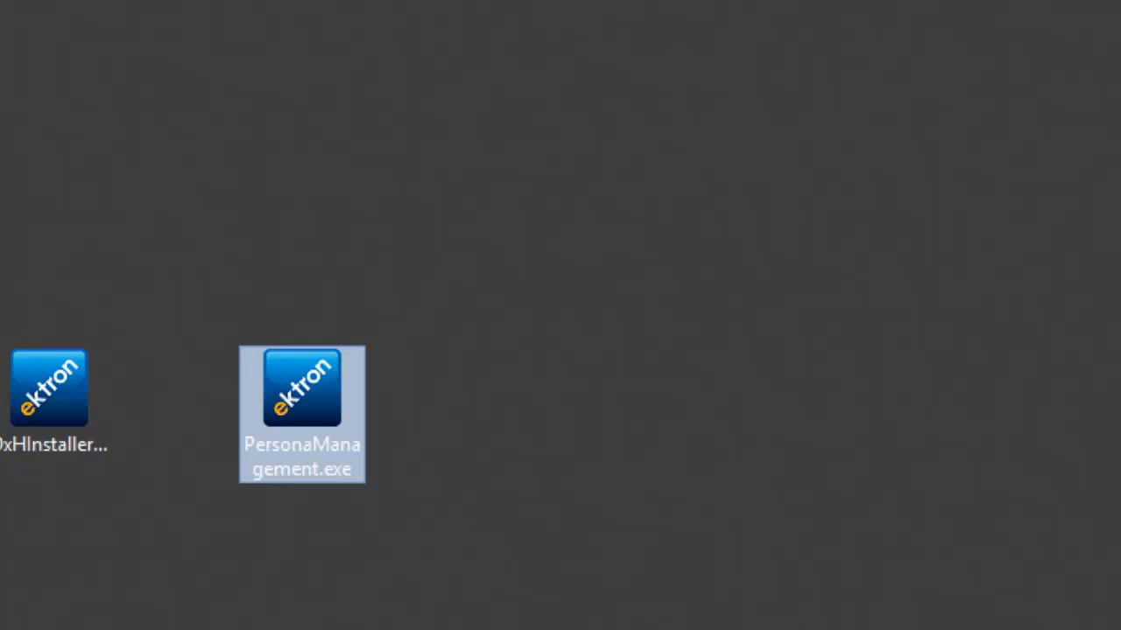
Launch the PersonaManagement installer, accept the licence and keep the default install path.
double_click(297, 412)
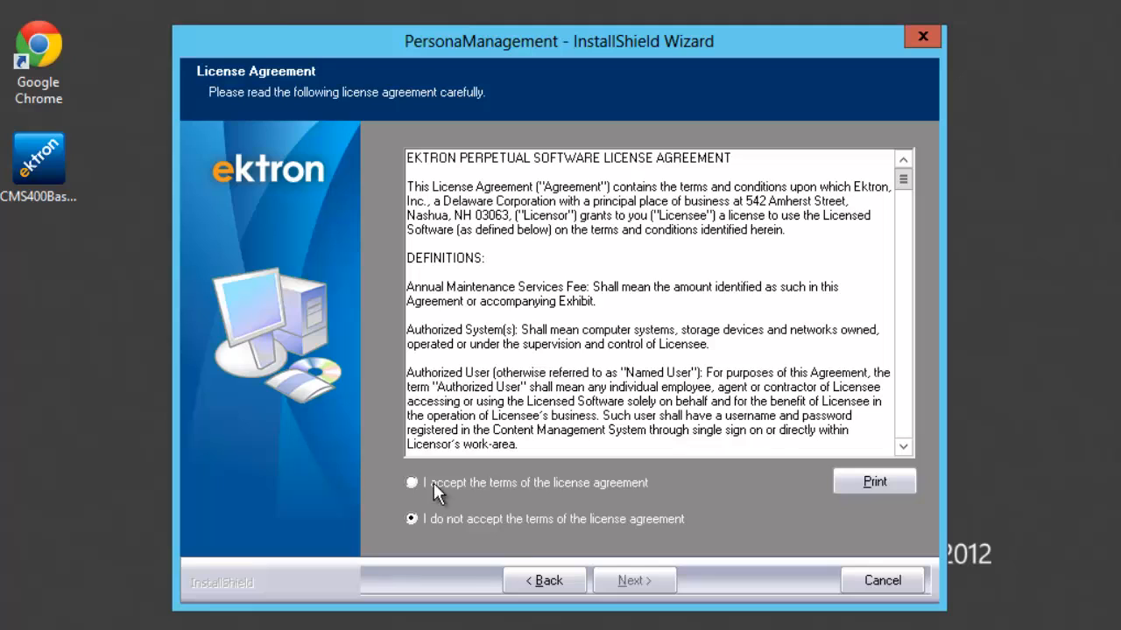
click(430, 483)
click(630, 578)
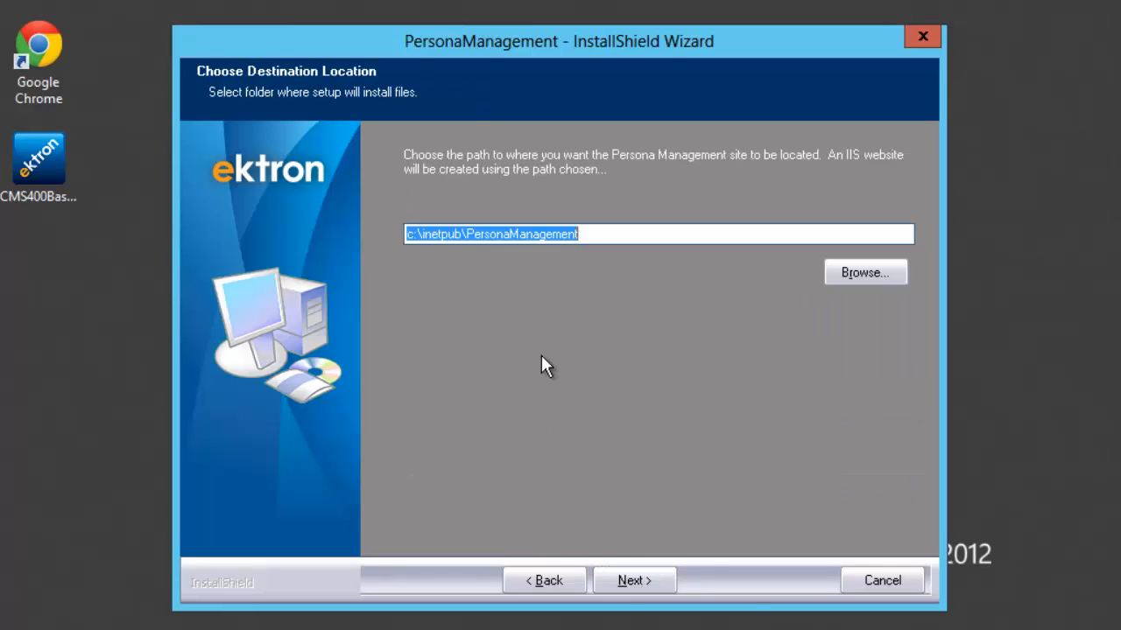
click(601, 238)
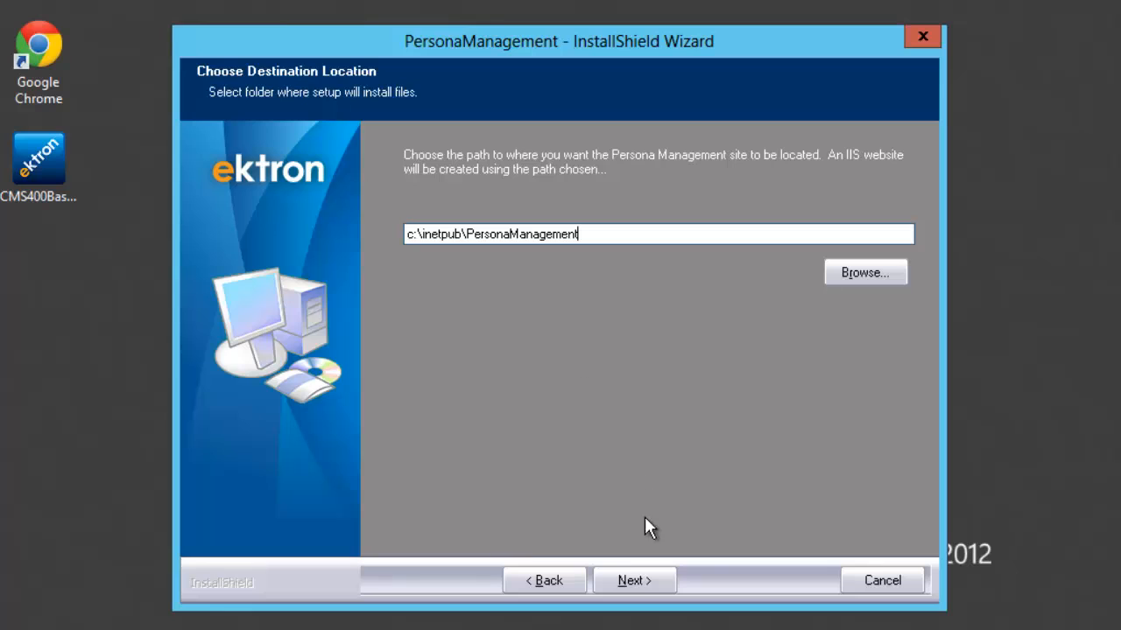
click(632, 581)
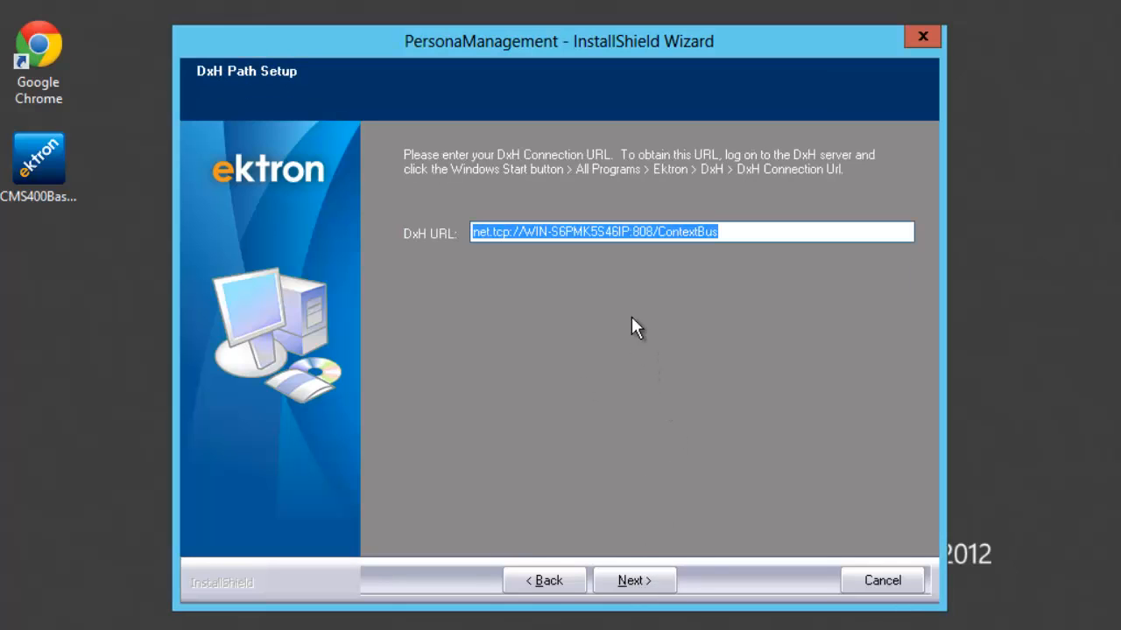
Accept the DxH URL and local SQL database settings, install, and launch Persona Management.
click(737, 229)
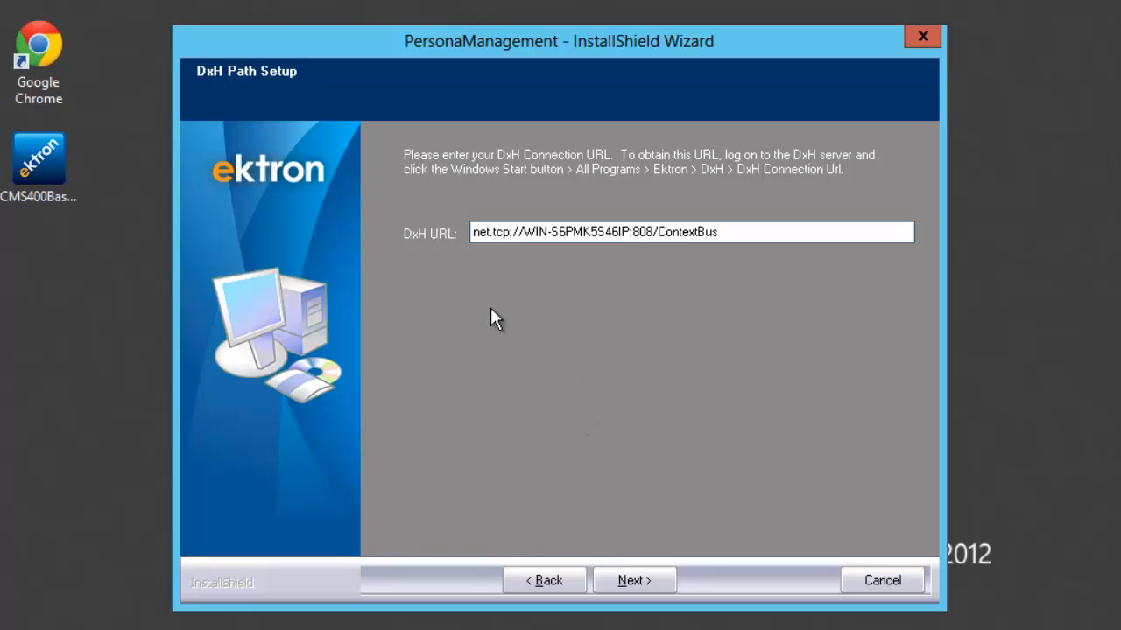
click(630, 580)
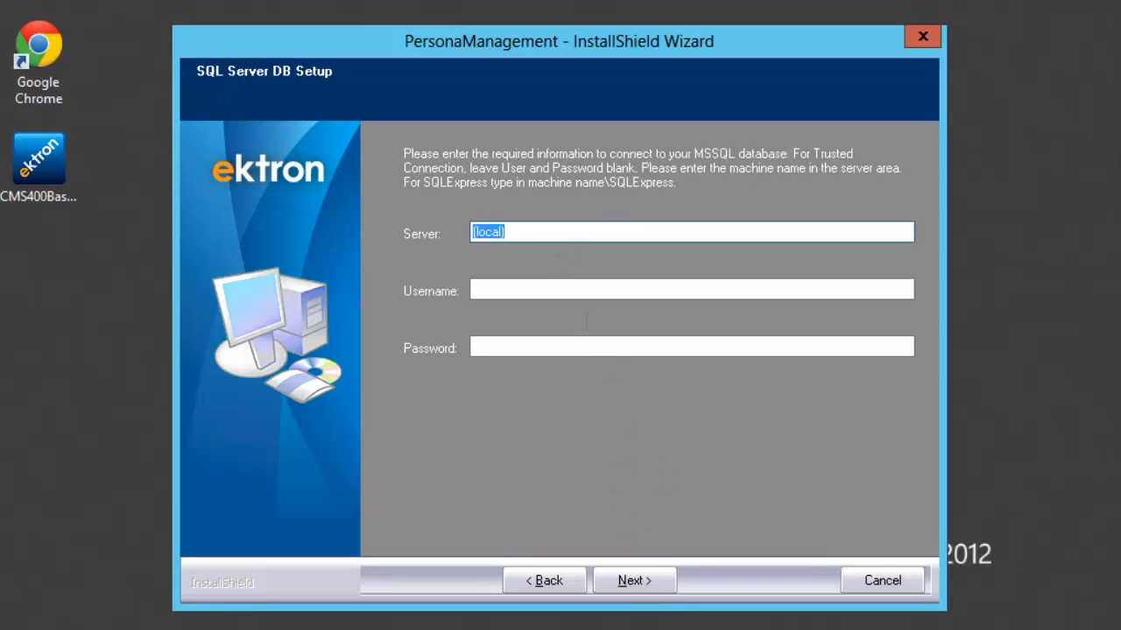
click(624, 581)
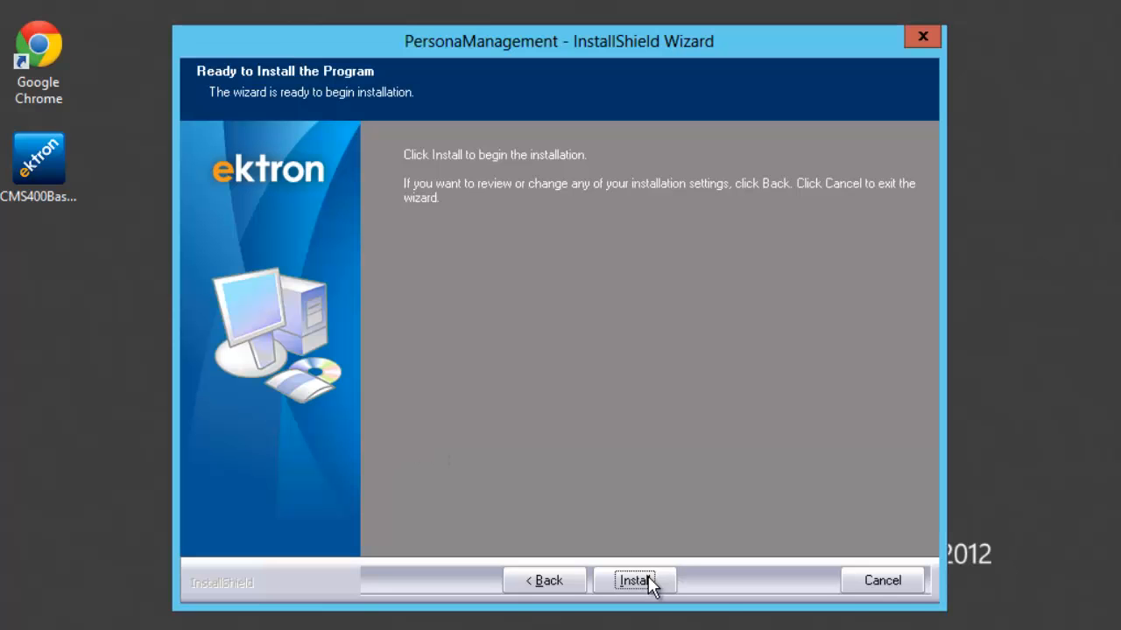
click(639, 578)
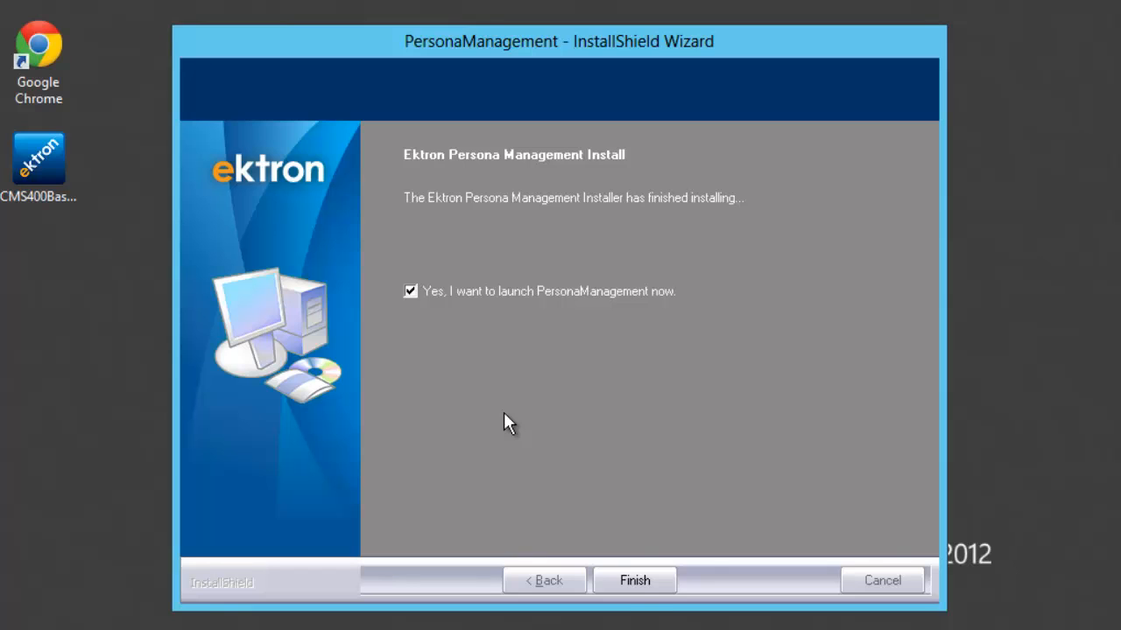
click(636, 583)
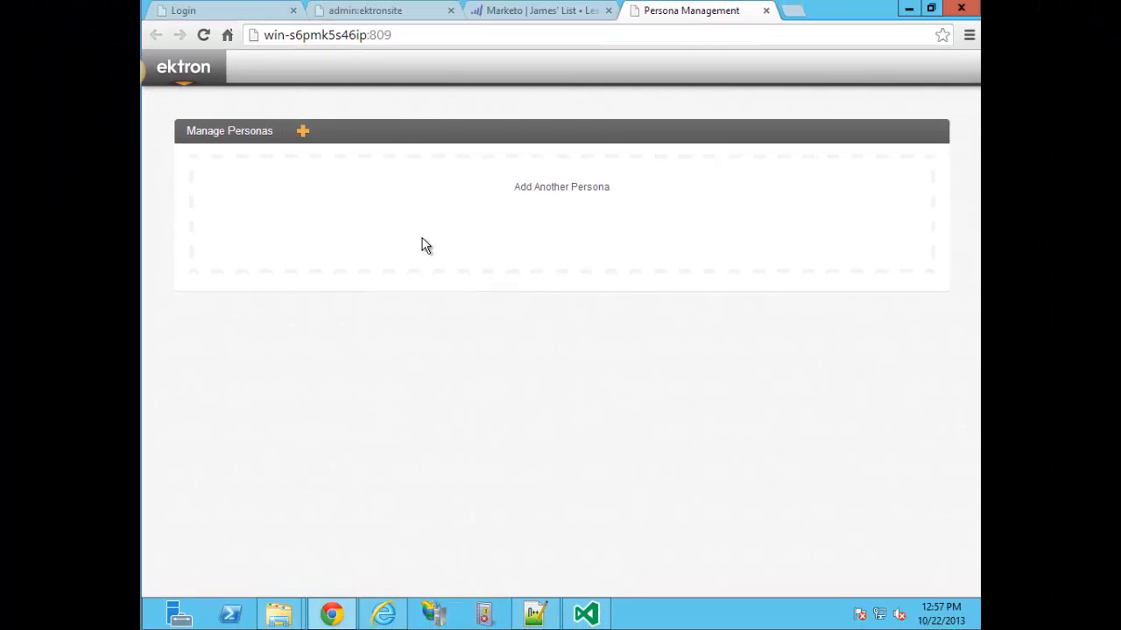
Add a new persona titled 'James the Ektronite'.
click(418, 37)
click(355, 337)
click(544, 184)
click(309, 191)
drag(405, 196, 149, 207)
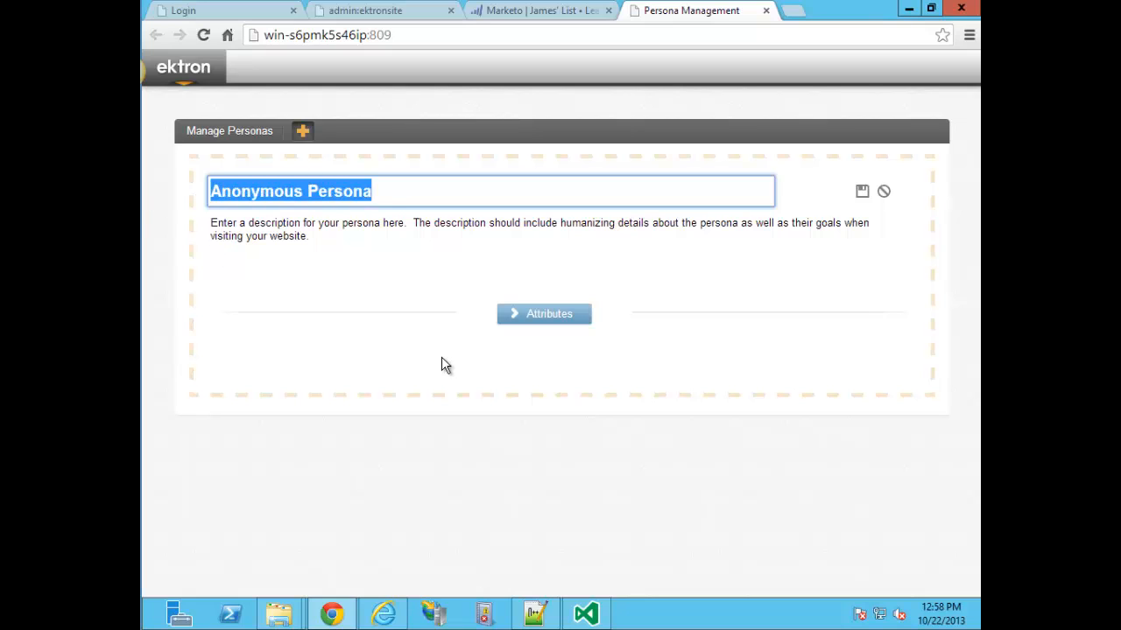
text(James the Ektronite)
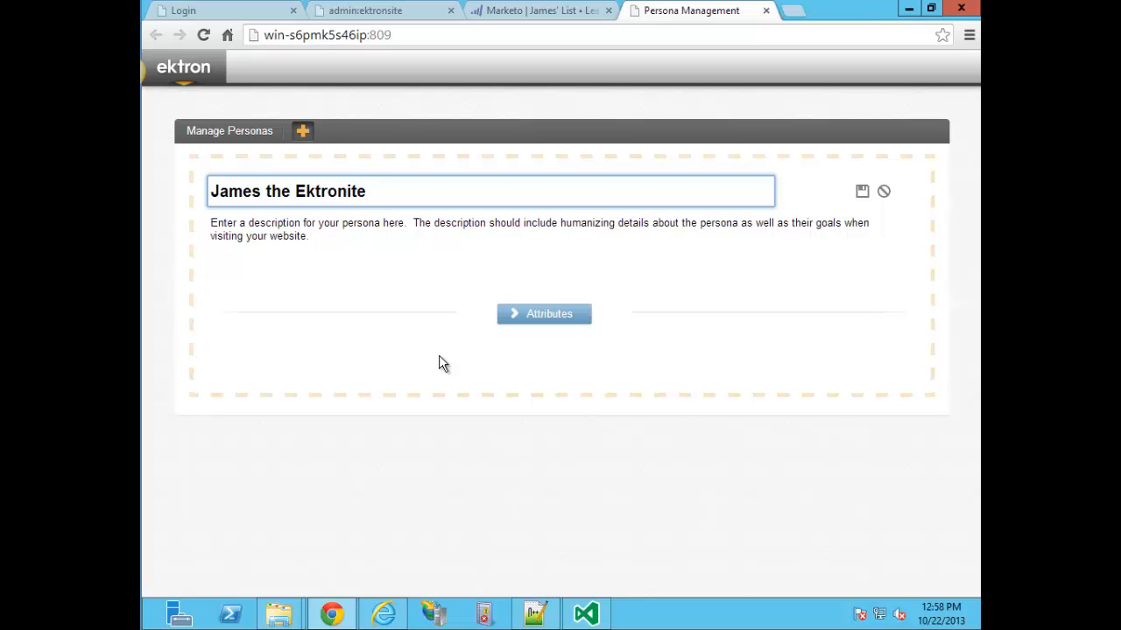
Set the persona description to 'Visitor from the awesome, glorious company known as Ektron!'.
click(331, 243)
drag(327, 243, 220, 220)
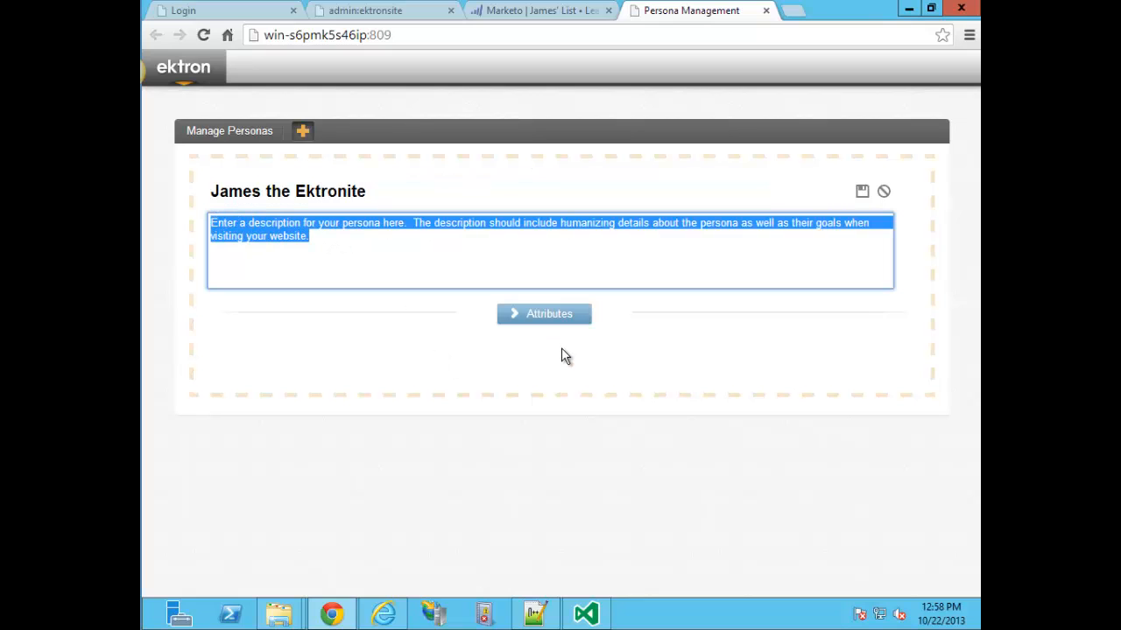
text(Visitor from the)
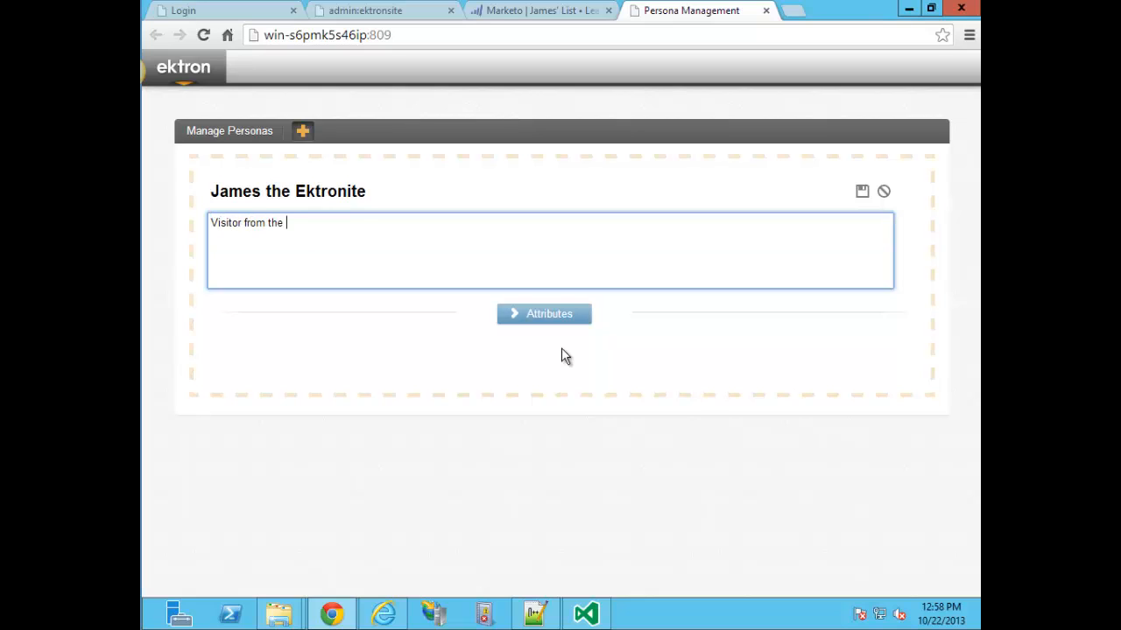
text( awesome, glorious company known as Ektron!)
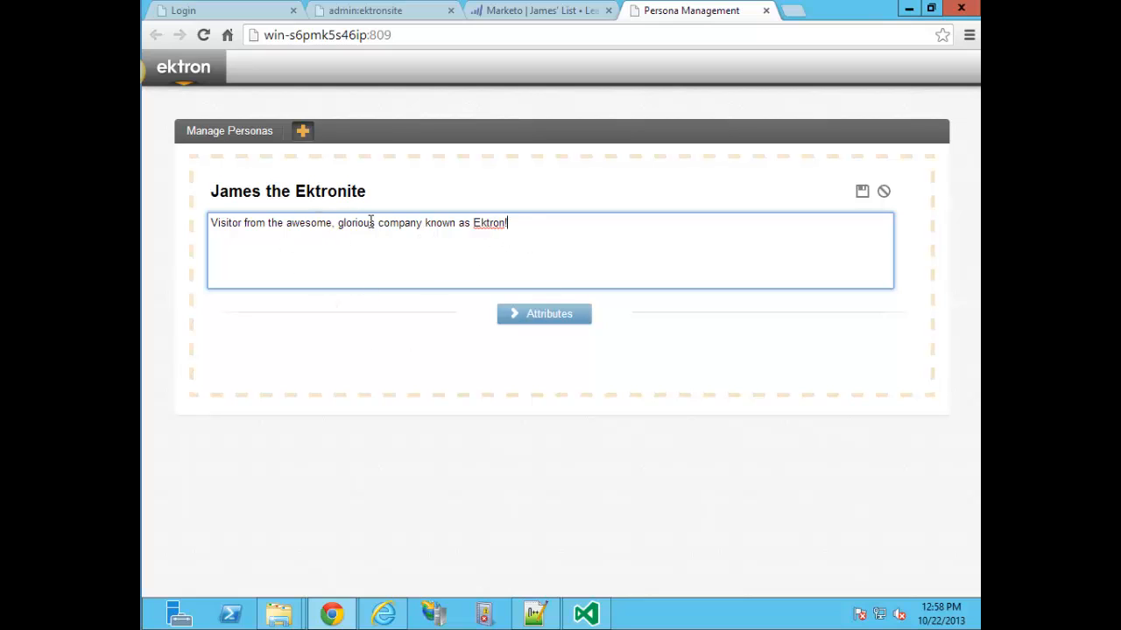
mouse_move(525, 225)
mouse_down()
mouse_move(263, 230)
mouse_move(513, 225)
mouse_up()
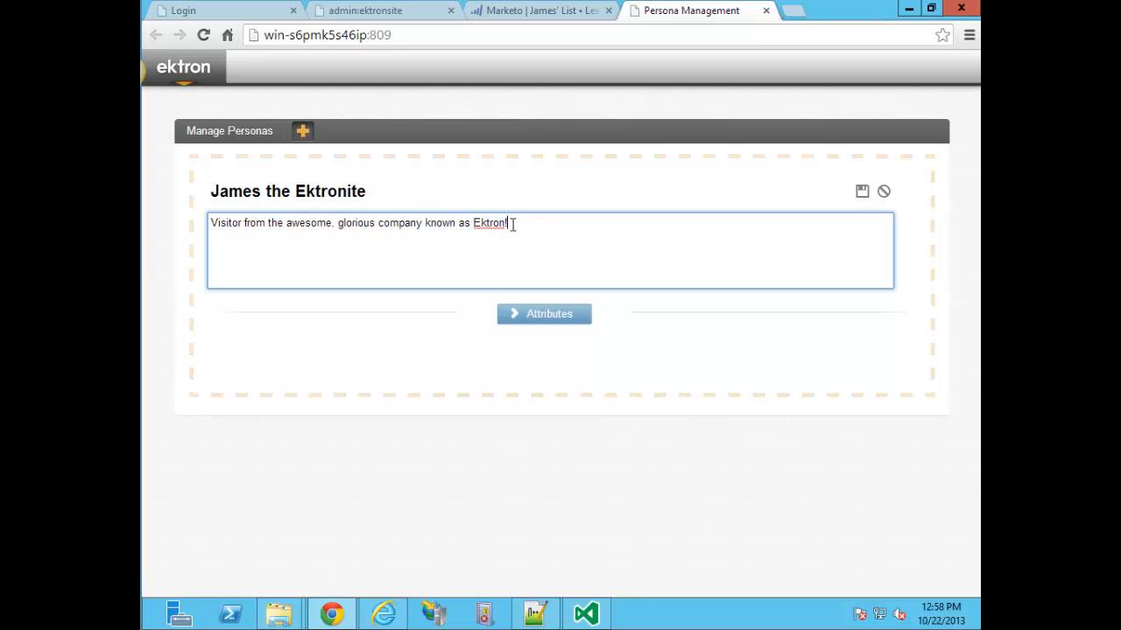
Open the persona's attributes, search 'Company', and add Company Name as a rule.
click(539, 317)
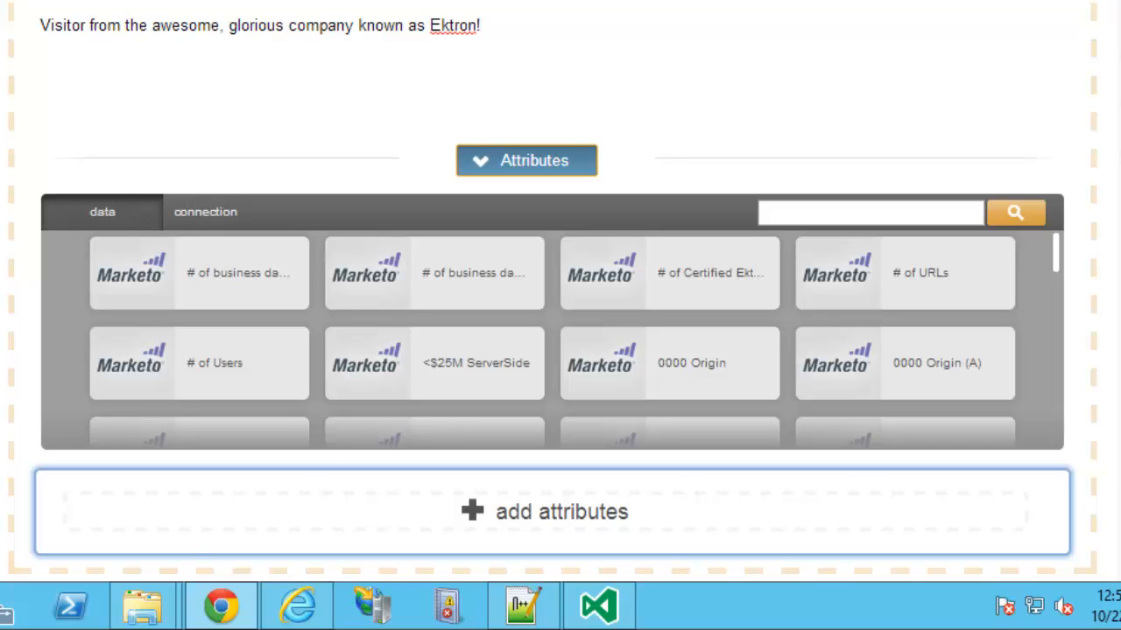
scroll(829, 50, down, 1)
click(880, 143)
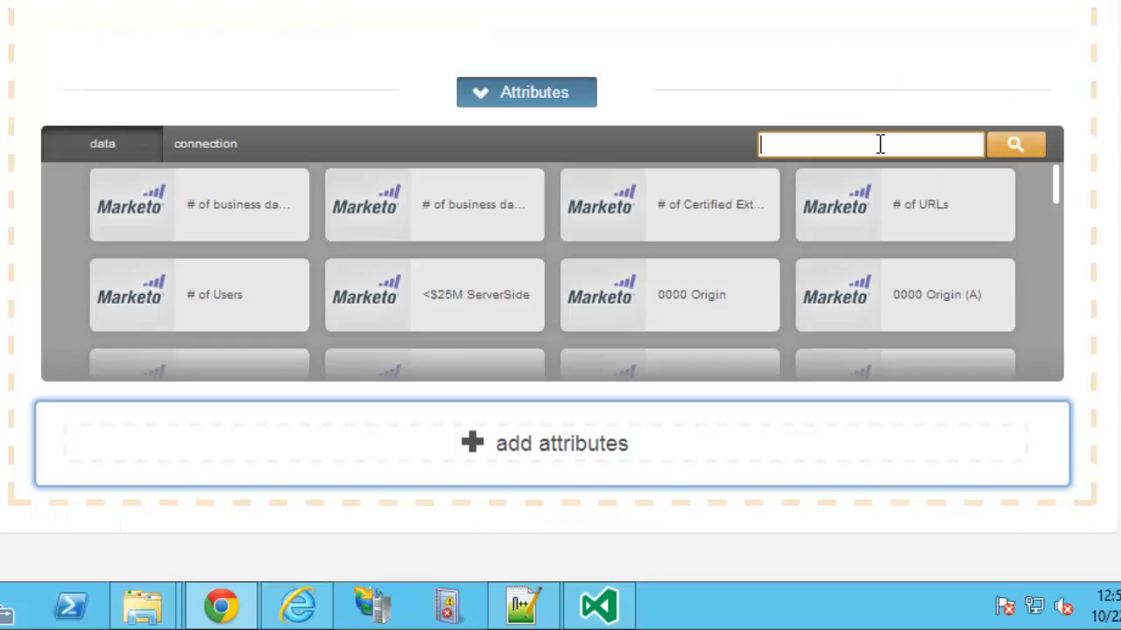
text(Company)
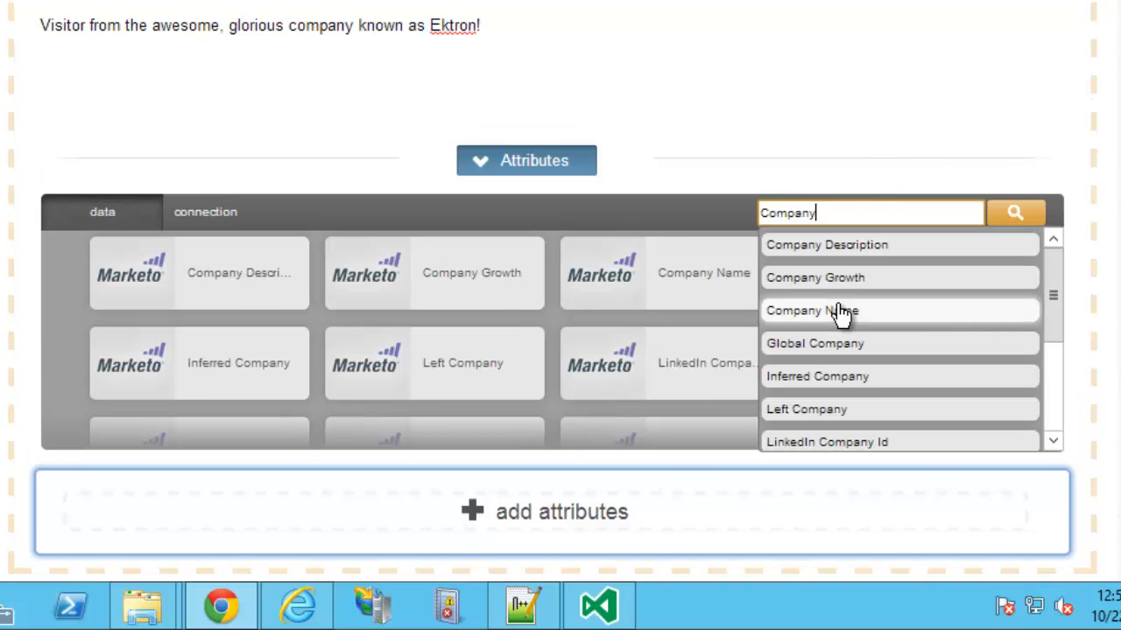
click(842, 312)
scroll(797, 290, down, 1)
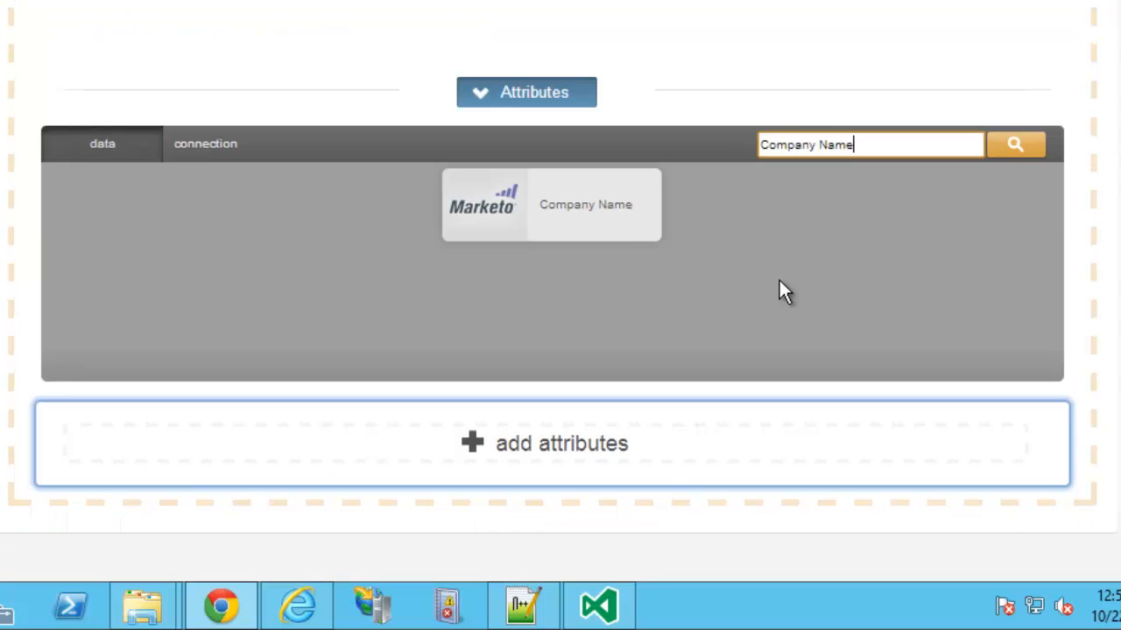
click(572, 221)
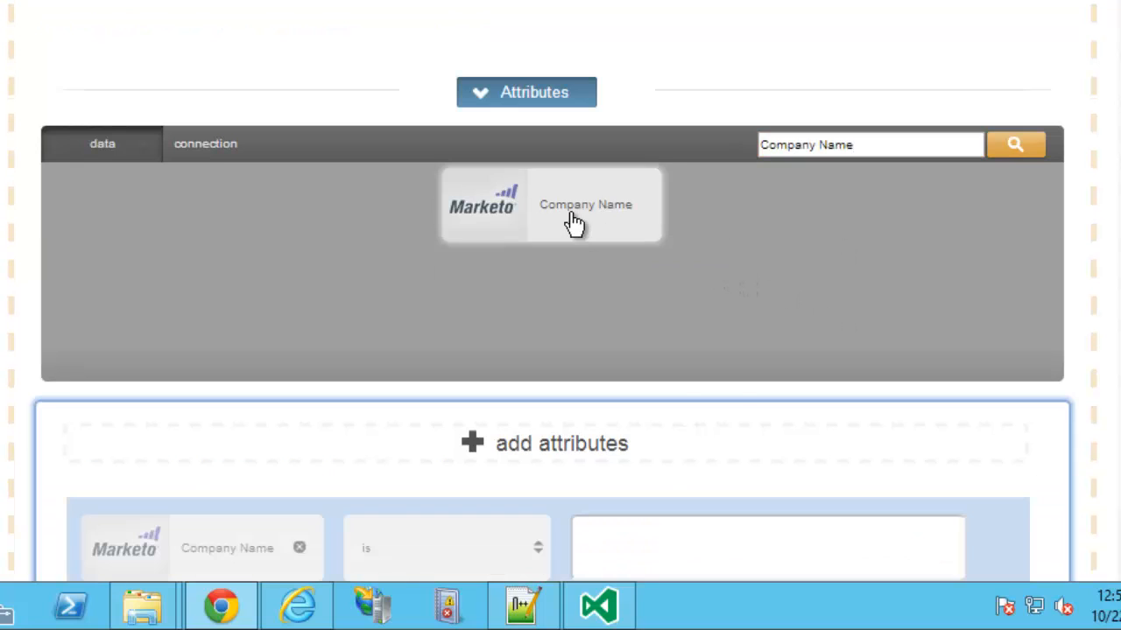
Type 'Ektron, Inc' as the Company Name value, then clear it.
scroll(728, 393, down, 2)
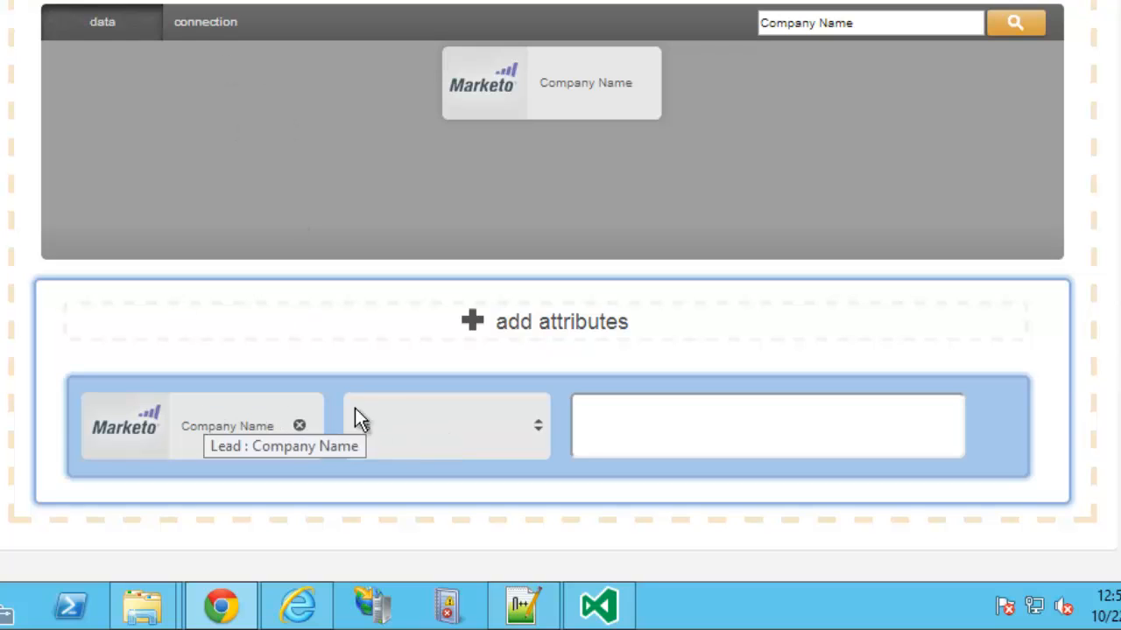
click(697, 429)
text(Ektron)
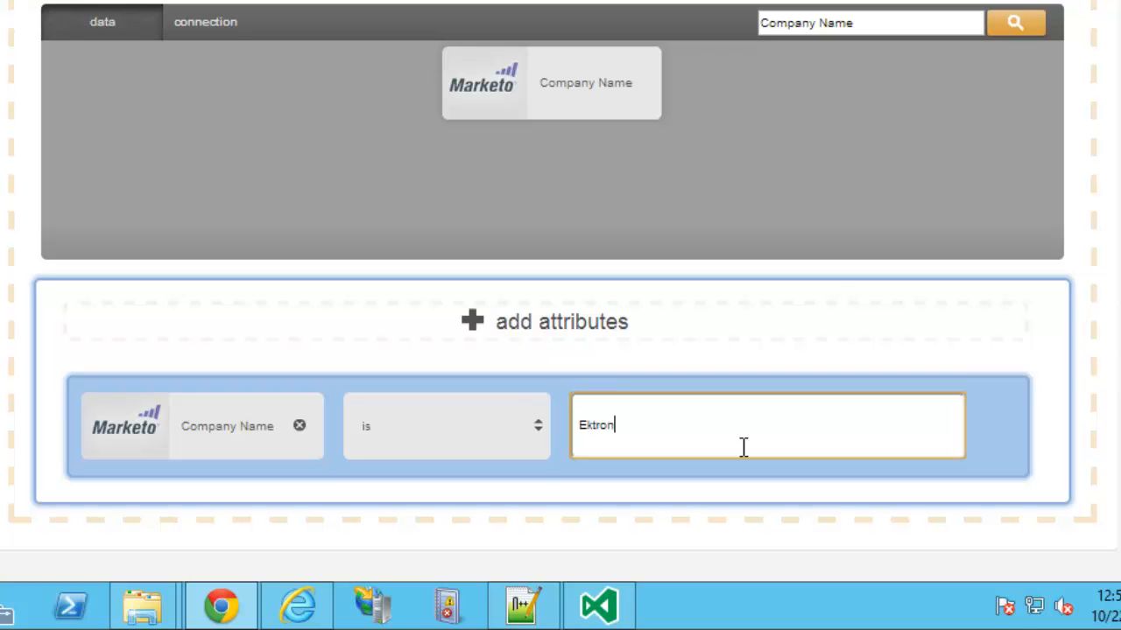
text(, Inc)
key(ctrl+a)
key(BackSpace)
Set the Company Name rule to contains 'Ektron', then remove the rule.
click(532, 434)
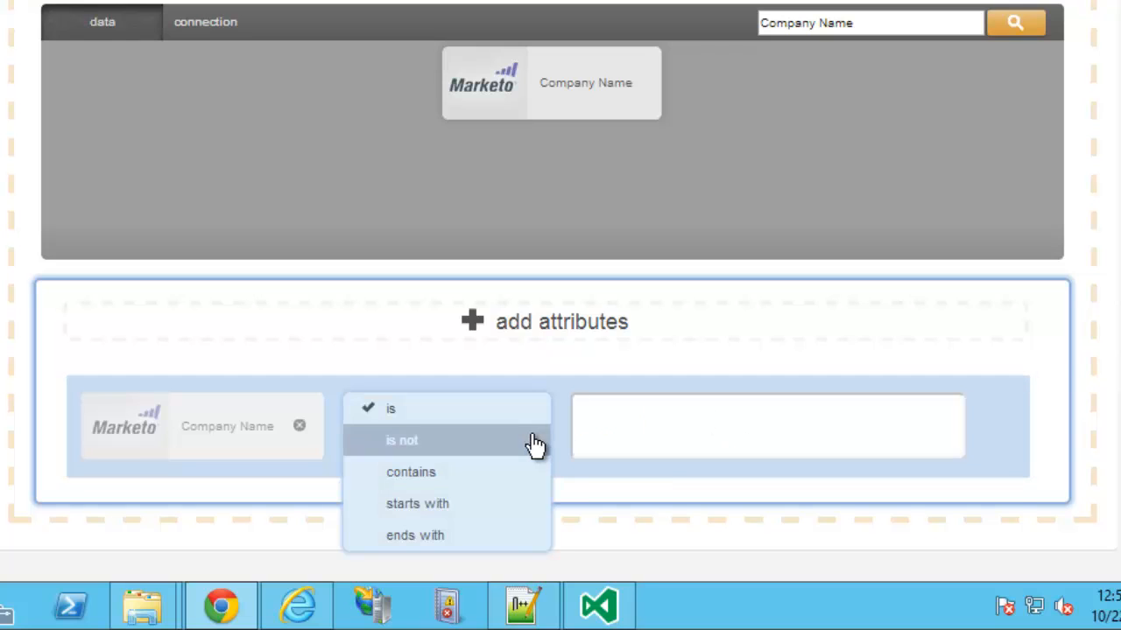
click(472, 480)
text(Ektron)
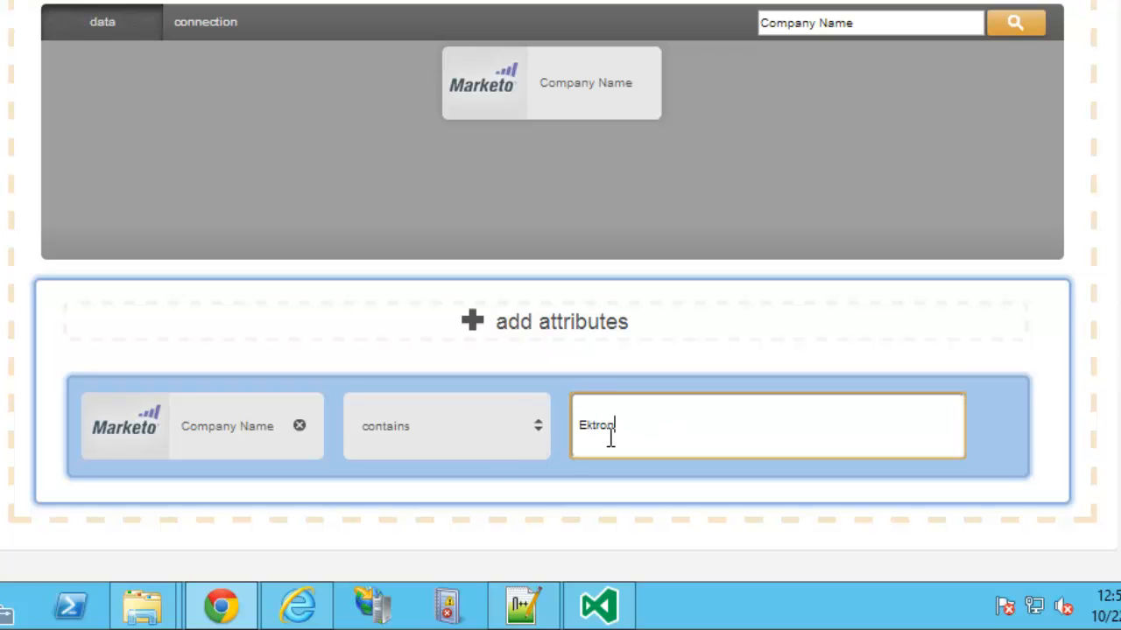
click(532, 422)
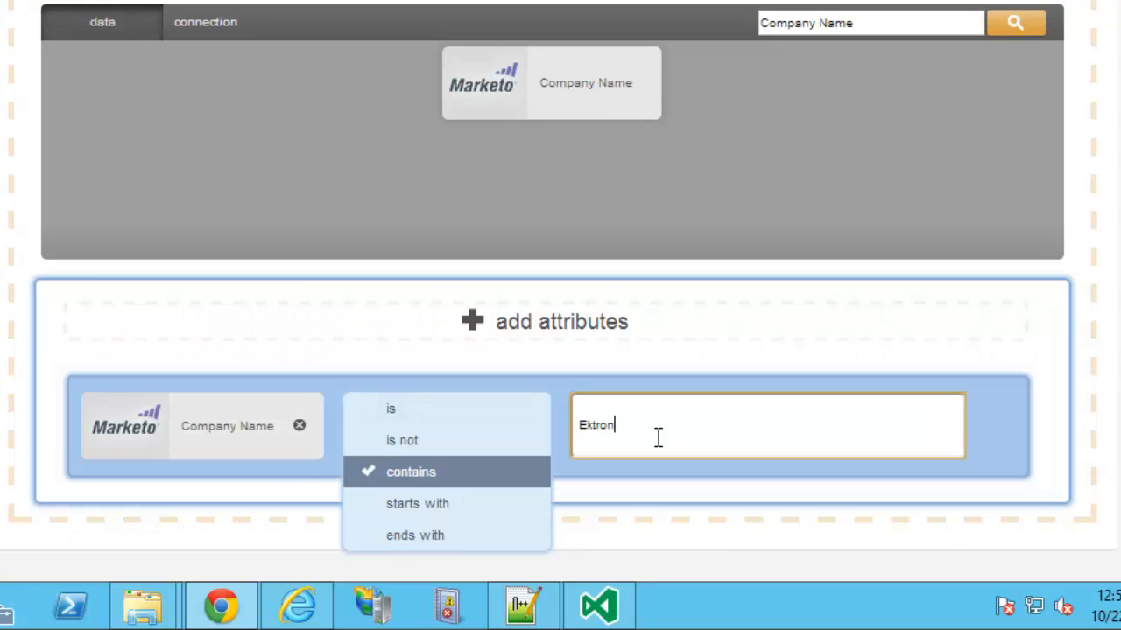
click(299, 427)
click(298, 427)
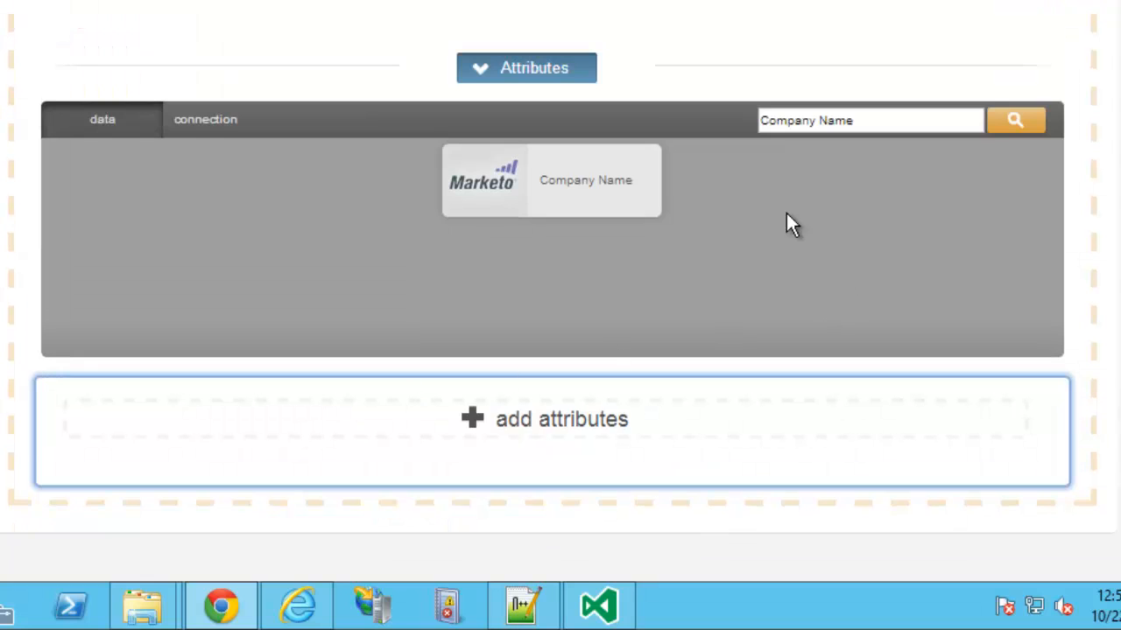
Search 'Email' and add an Email Address rule using the ends with comparison.
drag(884, 120, 732, 120)
text(Email)
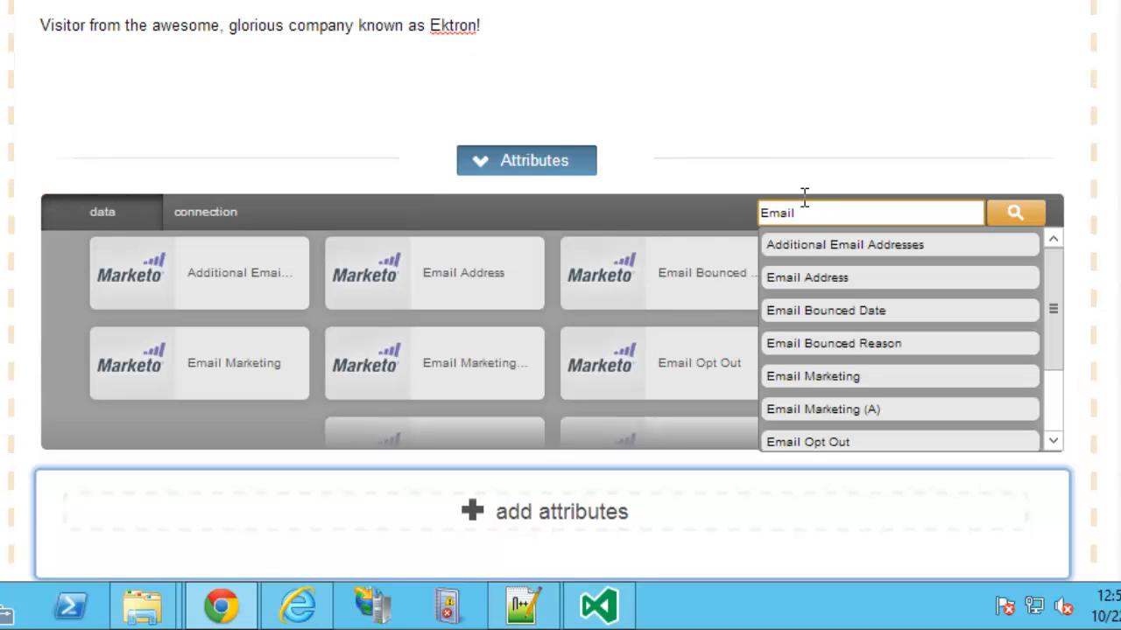
click(813, 279)
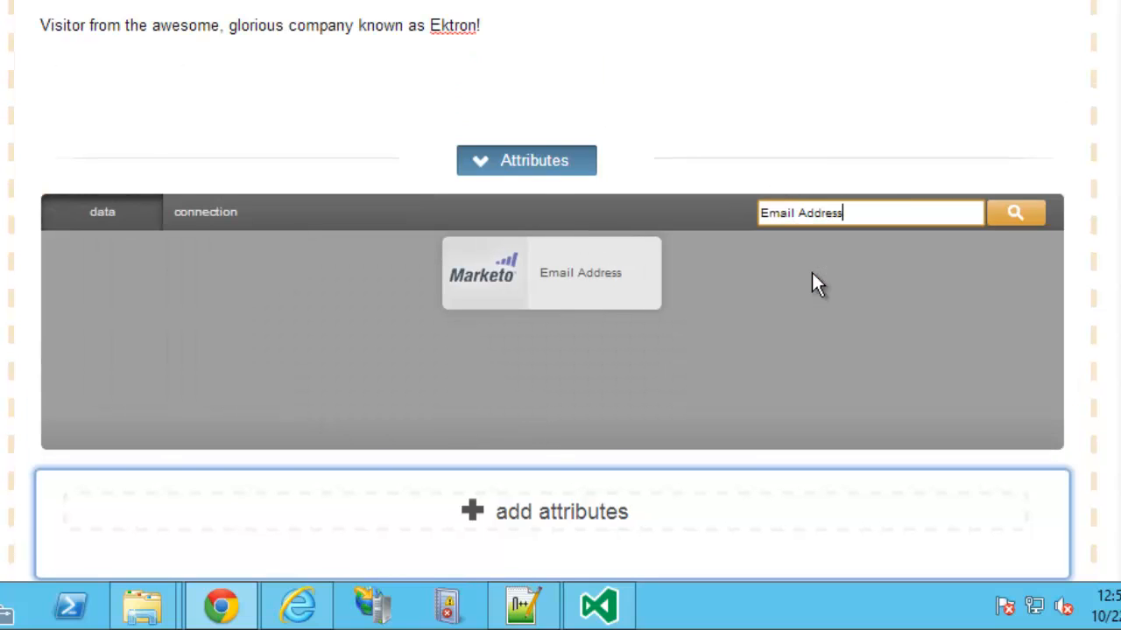
click(590, 282)
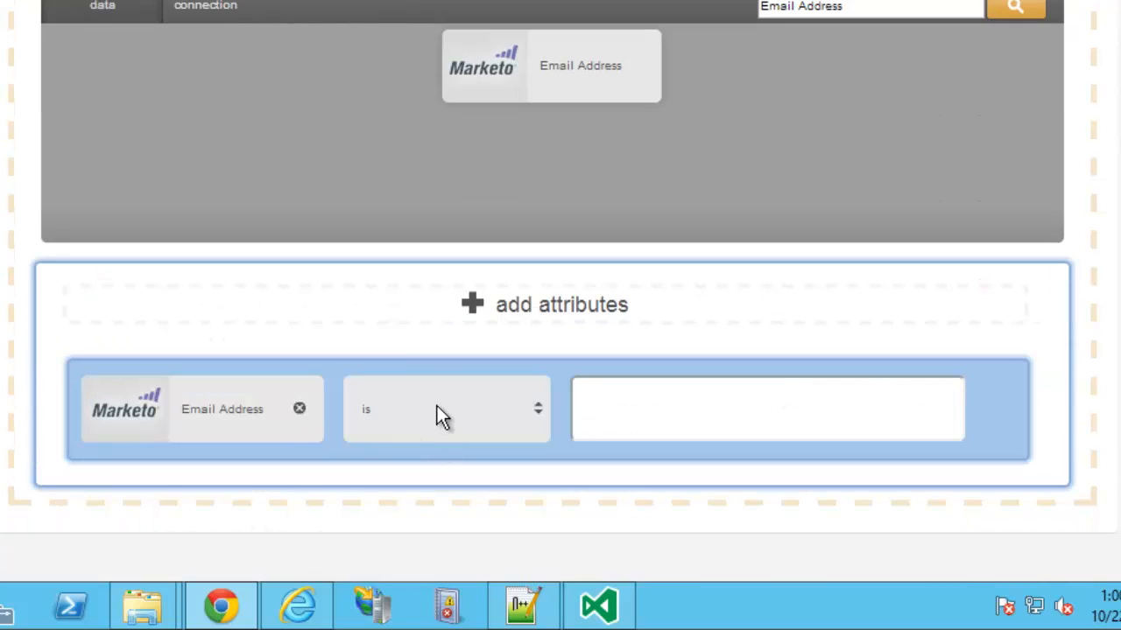
click(437, 410)
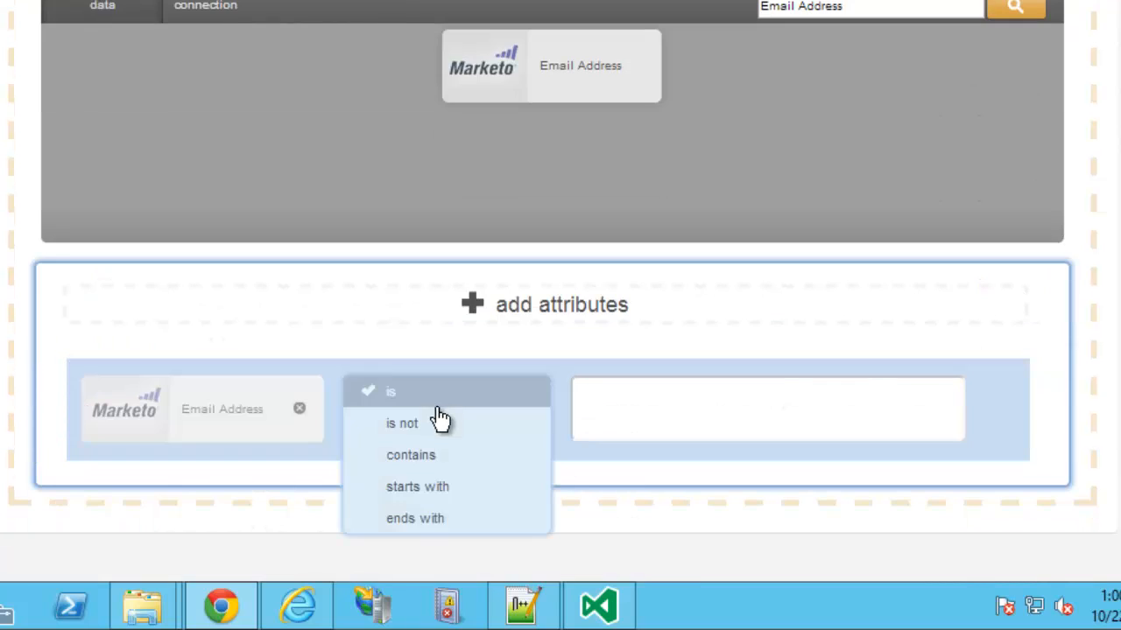
click(405, 518)
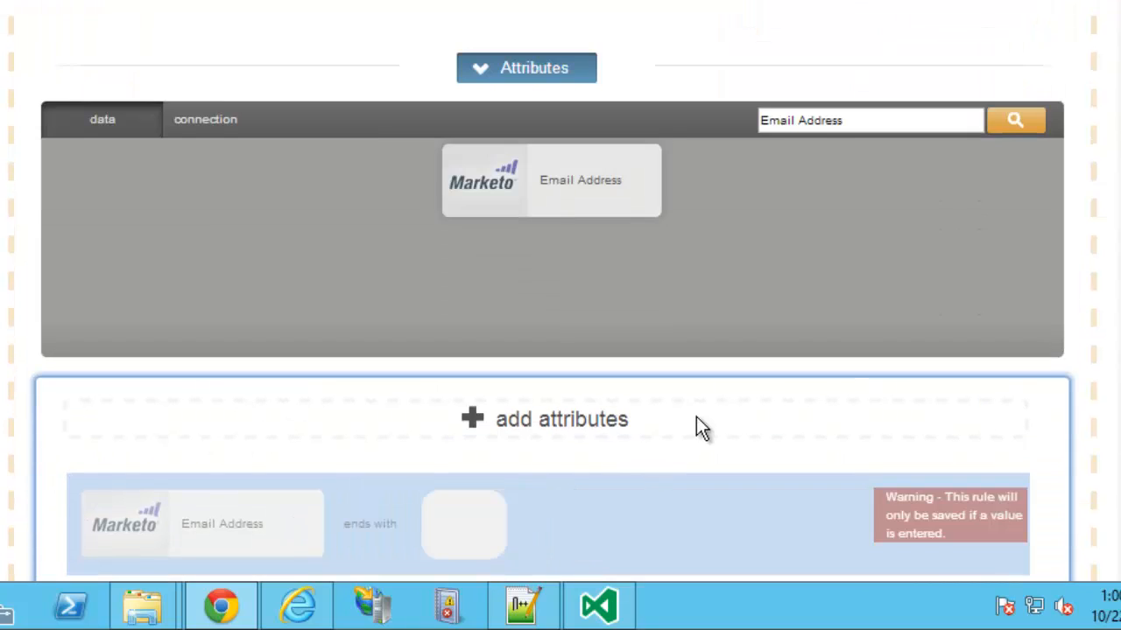
Set the email rule value to ektron.com and save the persona.
scroll(696, 417, down, 2)
click(627, 403)
text(ektron.com)
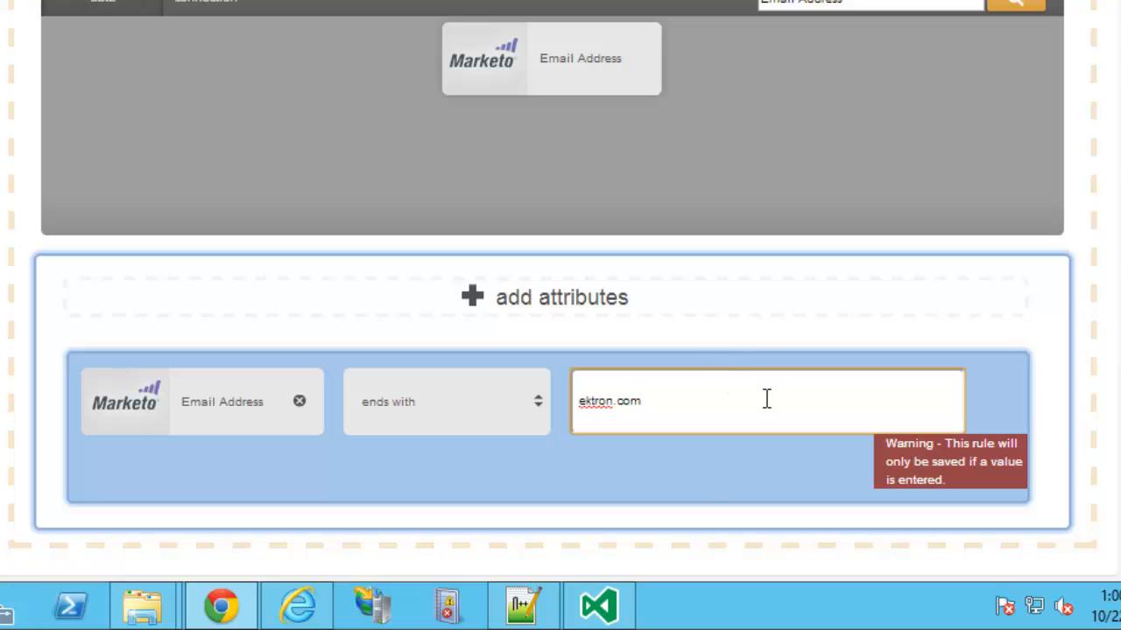
click(703, 469)
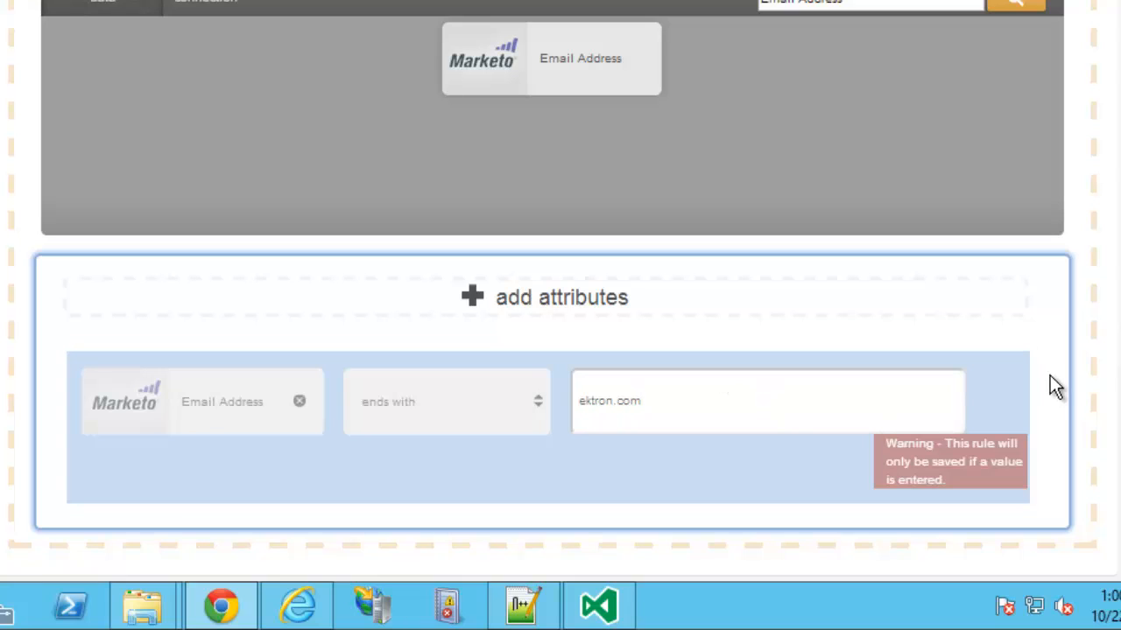
click(1050, 375)
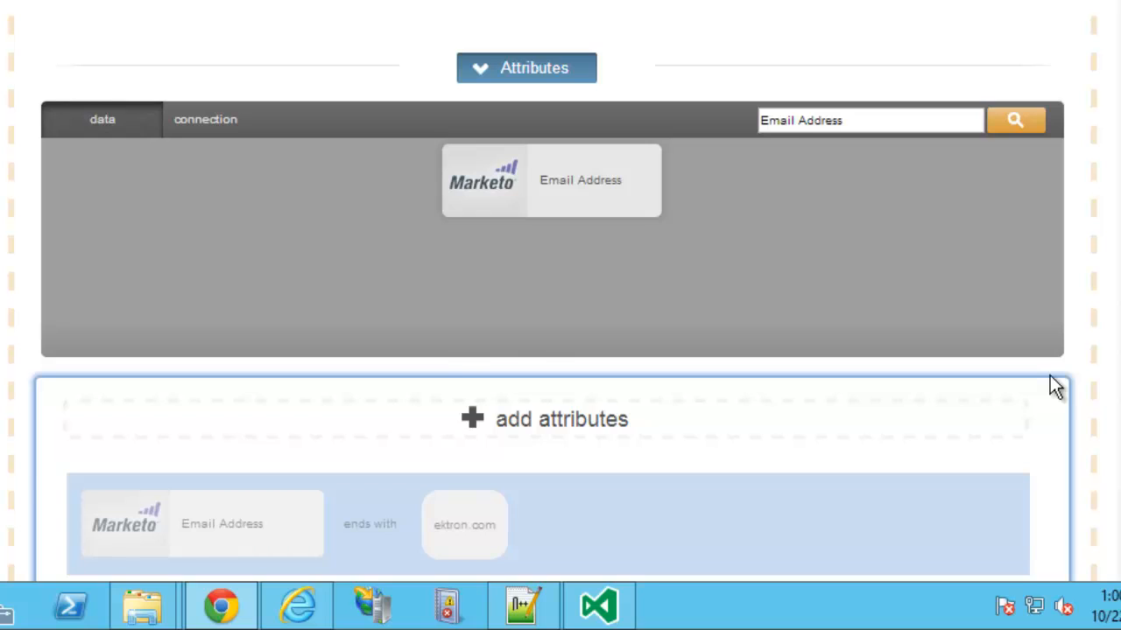
scroll(481, 418, down, 2)
scroll(832, 251, up, 3)
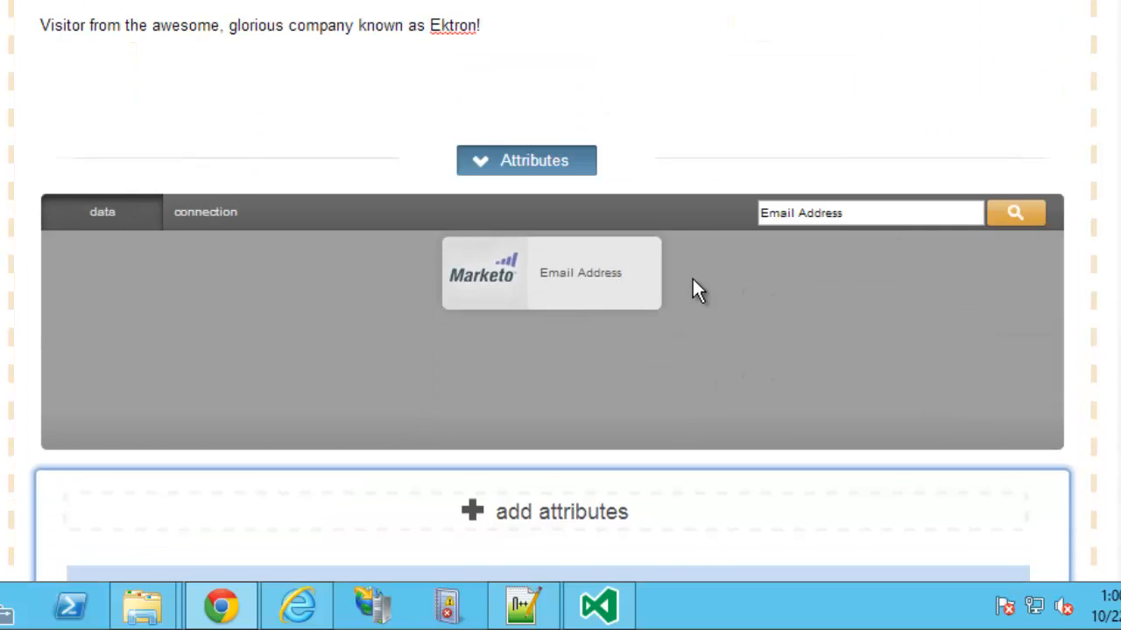
scroll(693, 293, up, 1)
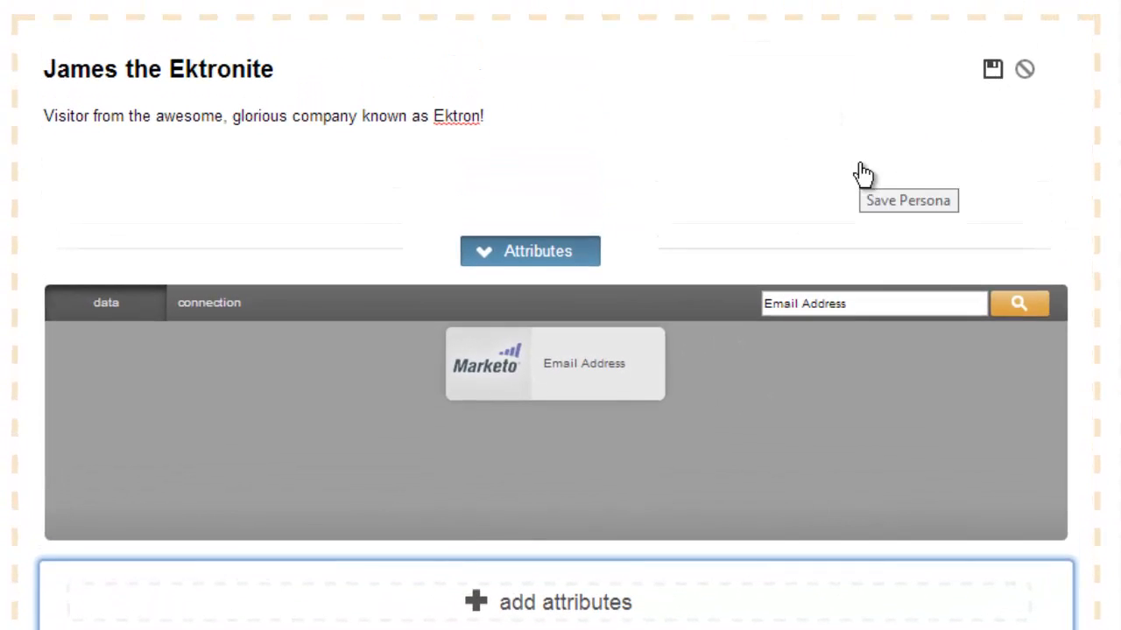
click(862, 174)
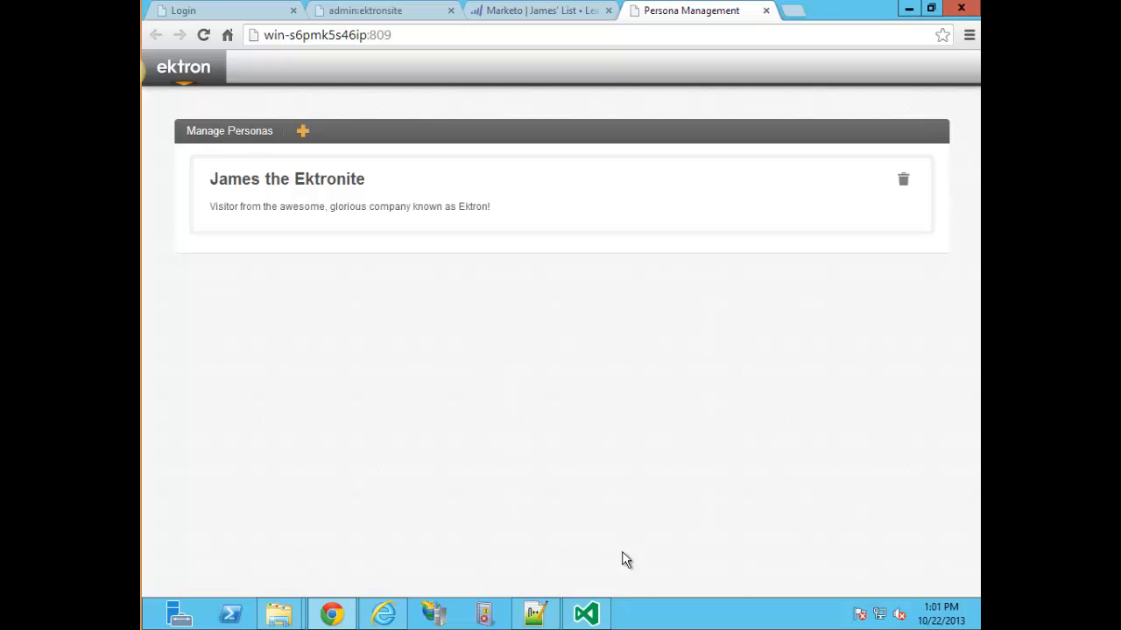
Open the EktronSite project's Web.config file in Visual Studio.
mouse_move(595, 617)
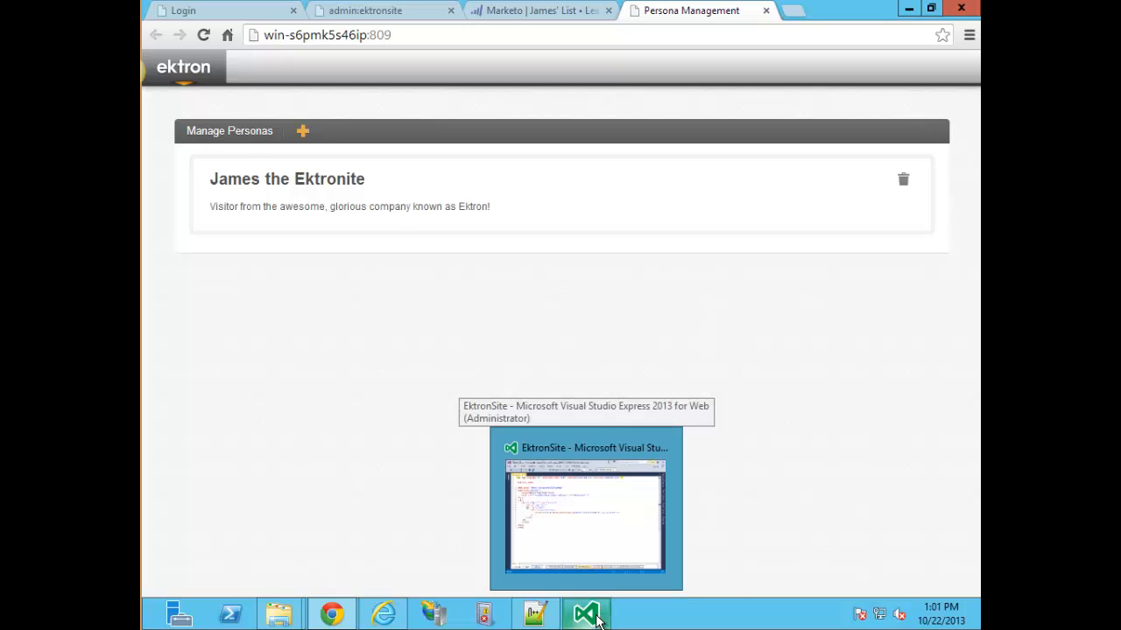
click(588, 505)
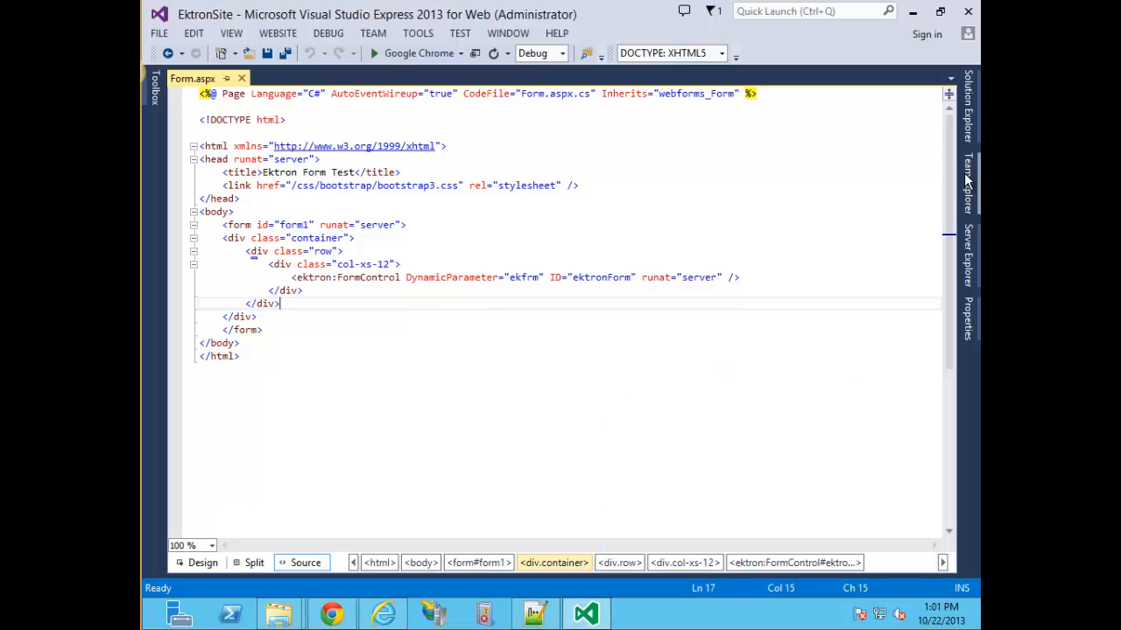
click(966, 108)
scroll(797, 425, down, 4)
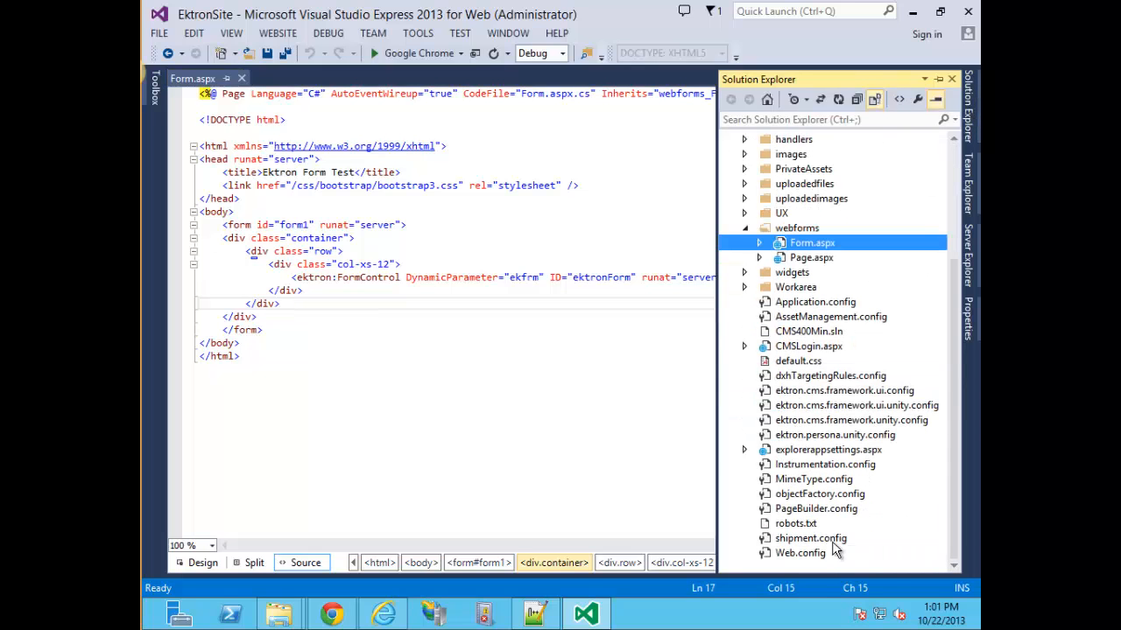
click(795, 553)
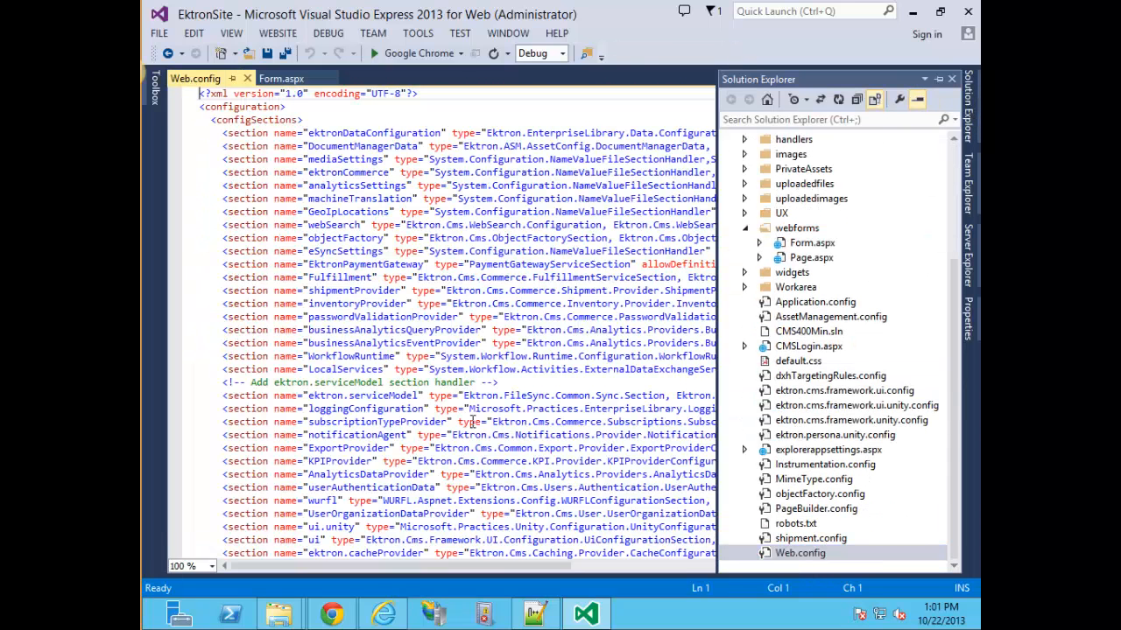
click(480, 408)
Find the PersonaManagementEndPointUrl setting and remove its comment markers.
key(ctrl+f)
text(PersonaManagementM)
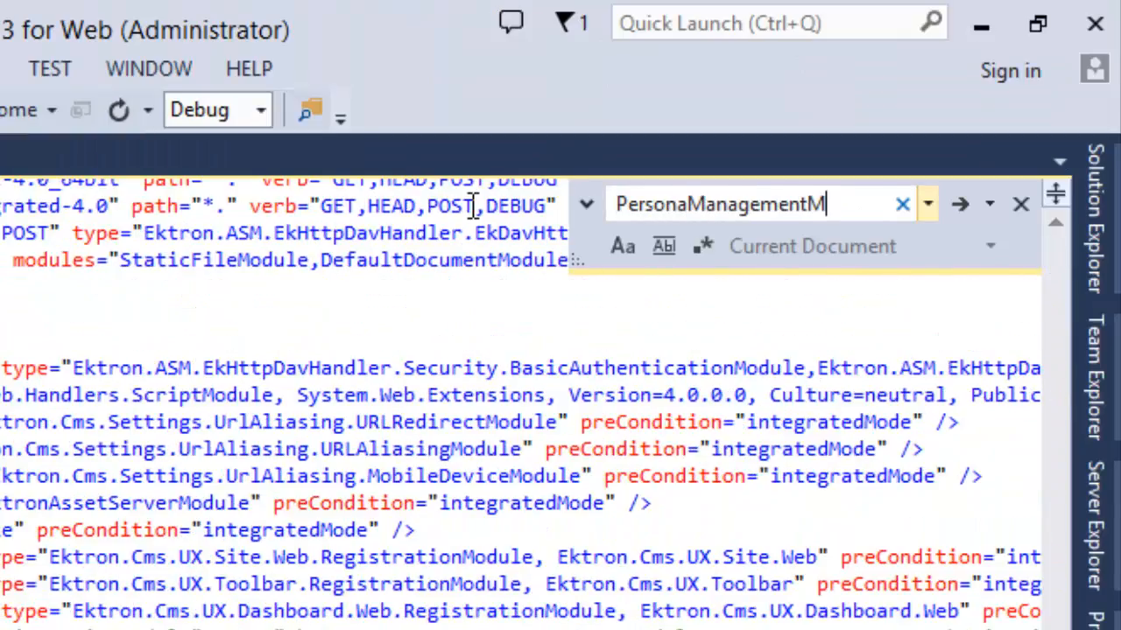
key(BackSpace)
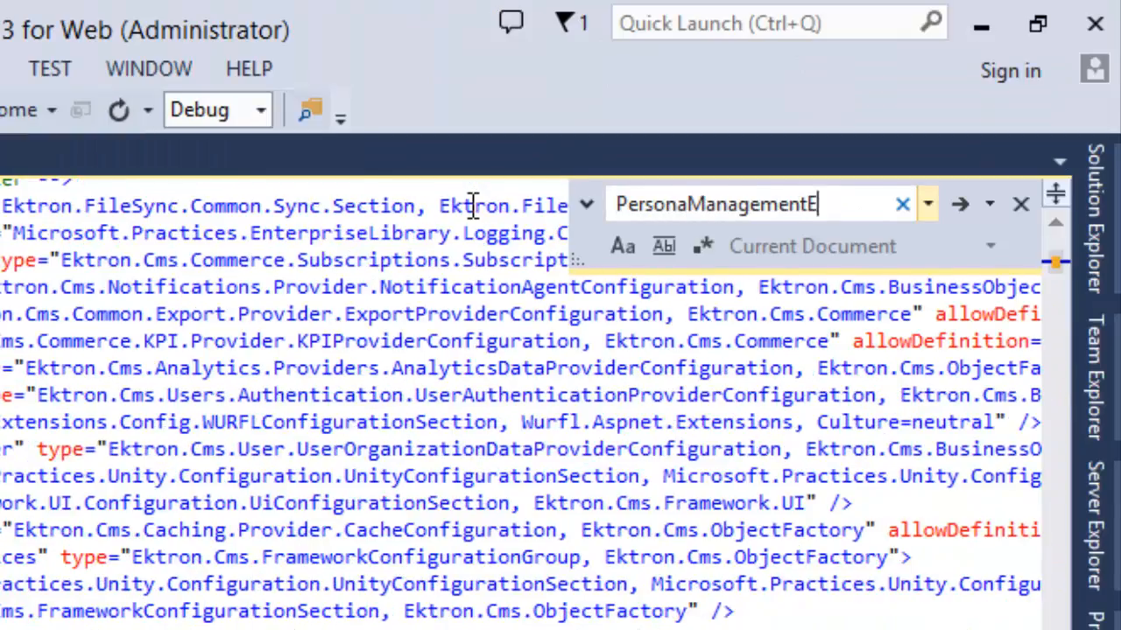
text(End)
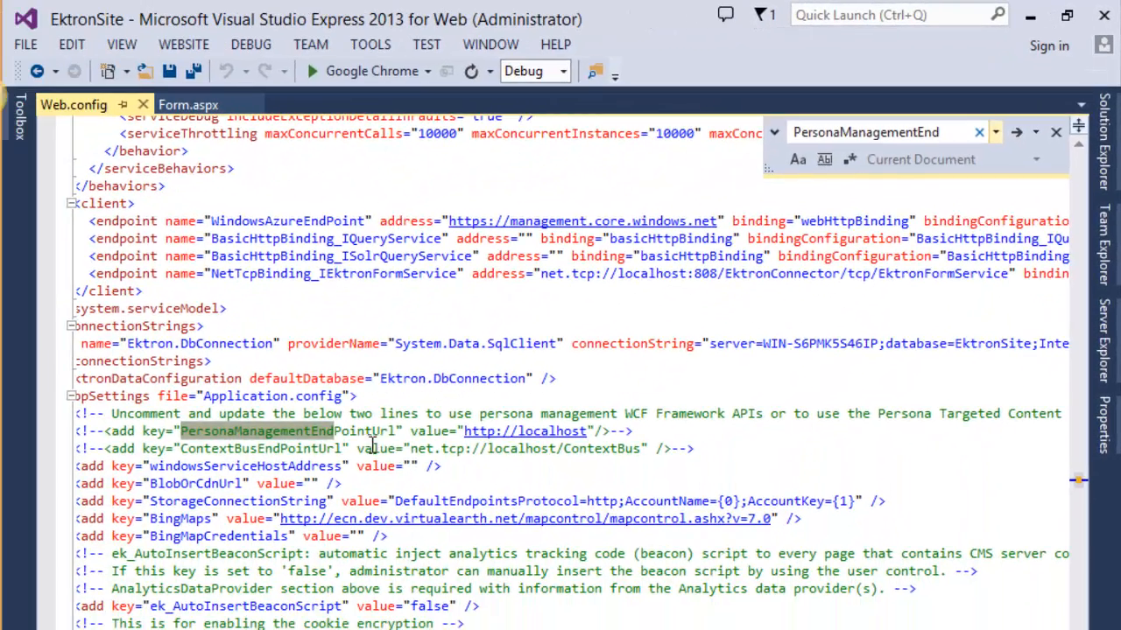
click(193, 552)
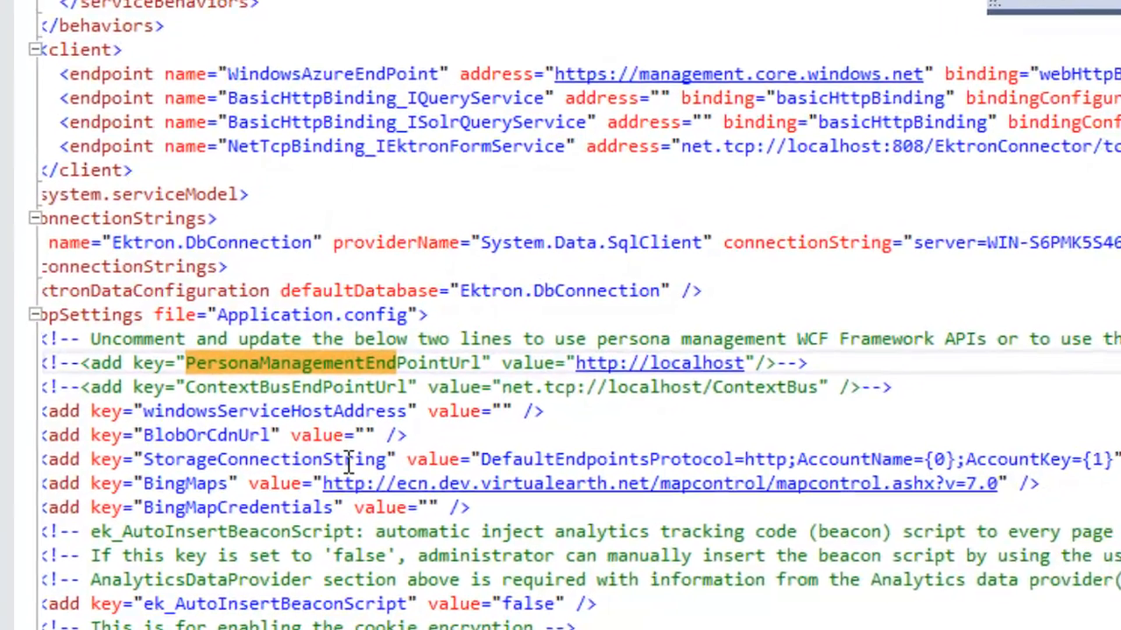
key(shift+Home)
key(Delete)
key(End)
key(BackSpace)
key(BackSpace)
key(BackSpace)
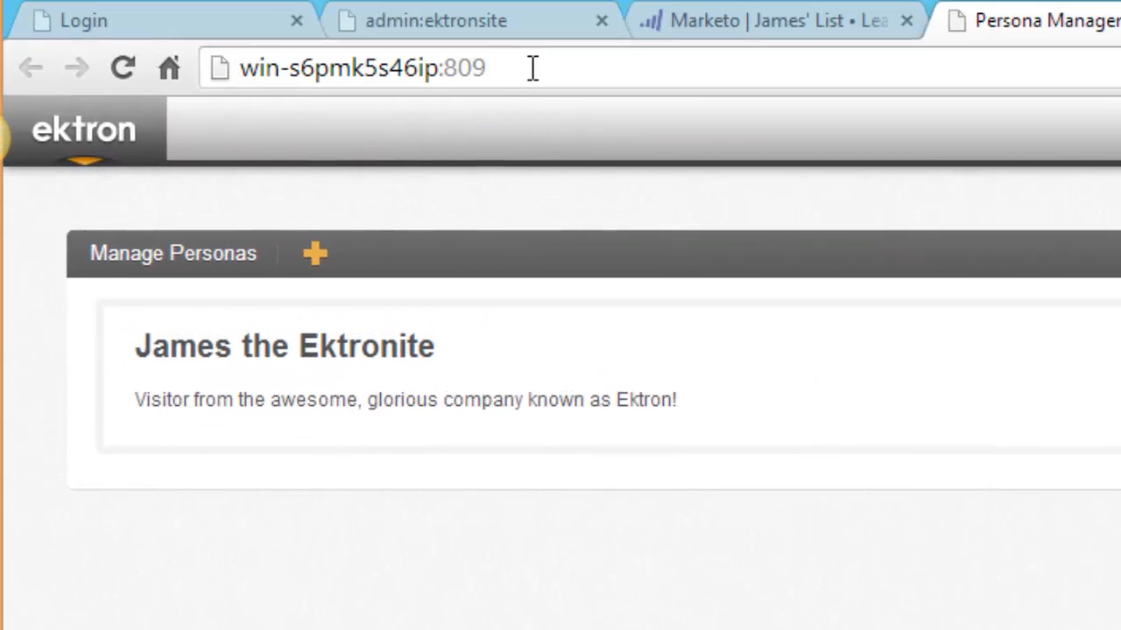
click(531, 67)
key(ctrl+c)
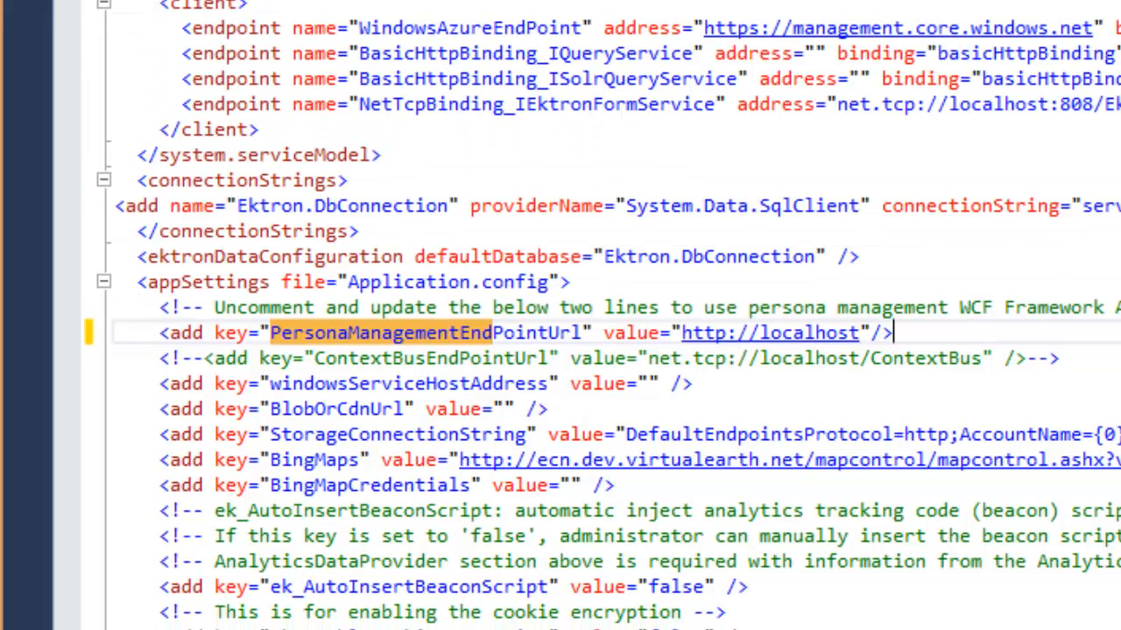
drag(683, 334, 862, 333)
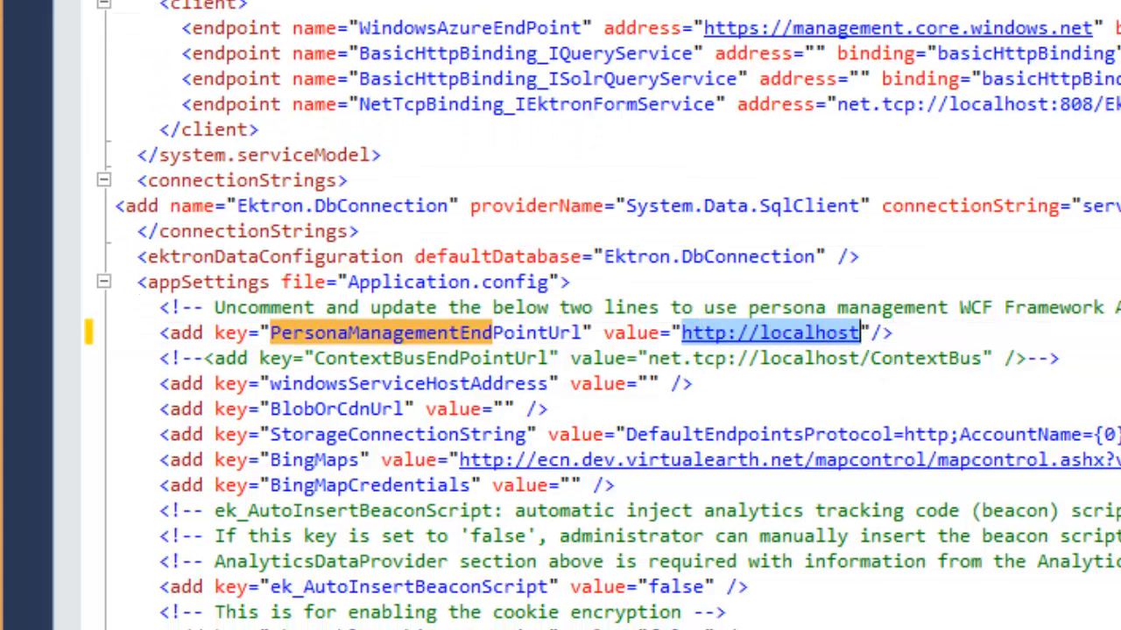
key(ctrl+v)
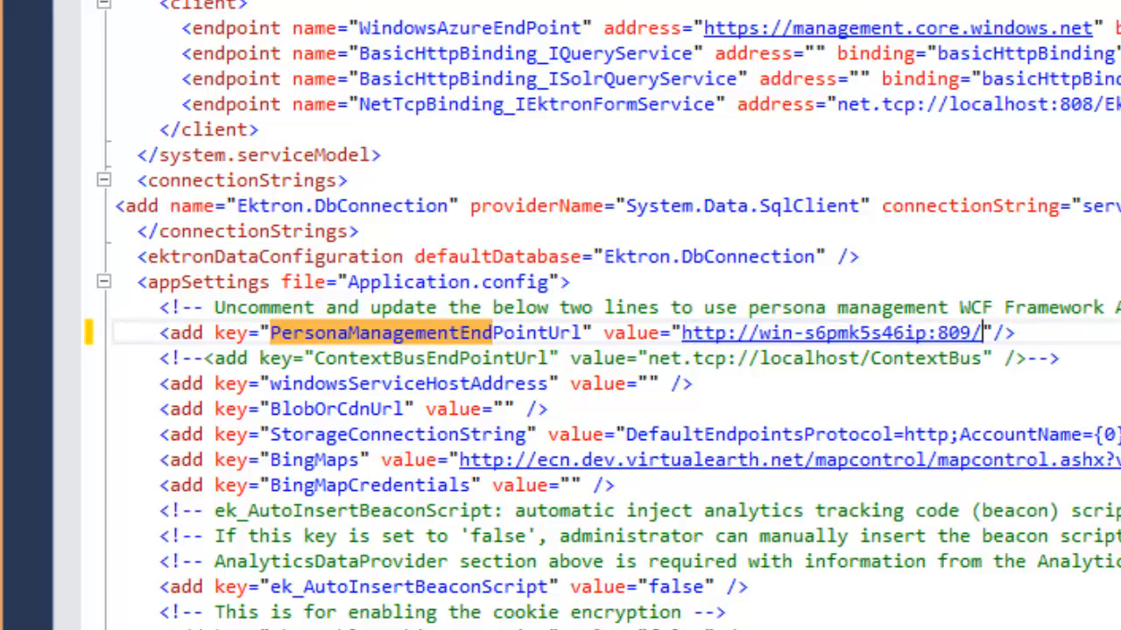
key(ctrl+s)
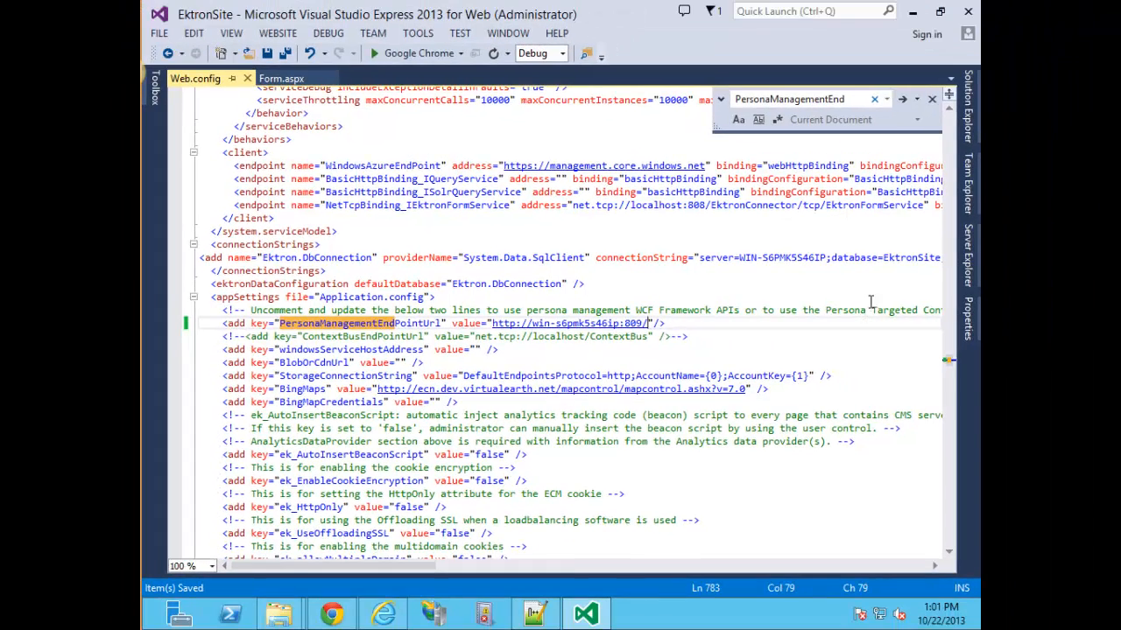
click(615, 324)
drag(647, 324, 492, 324)
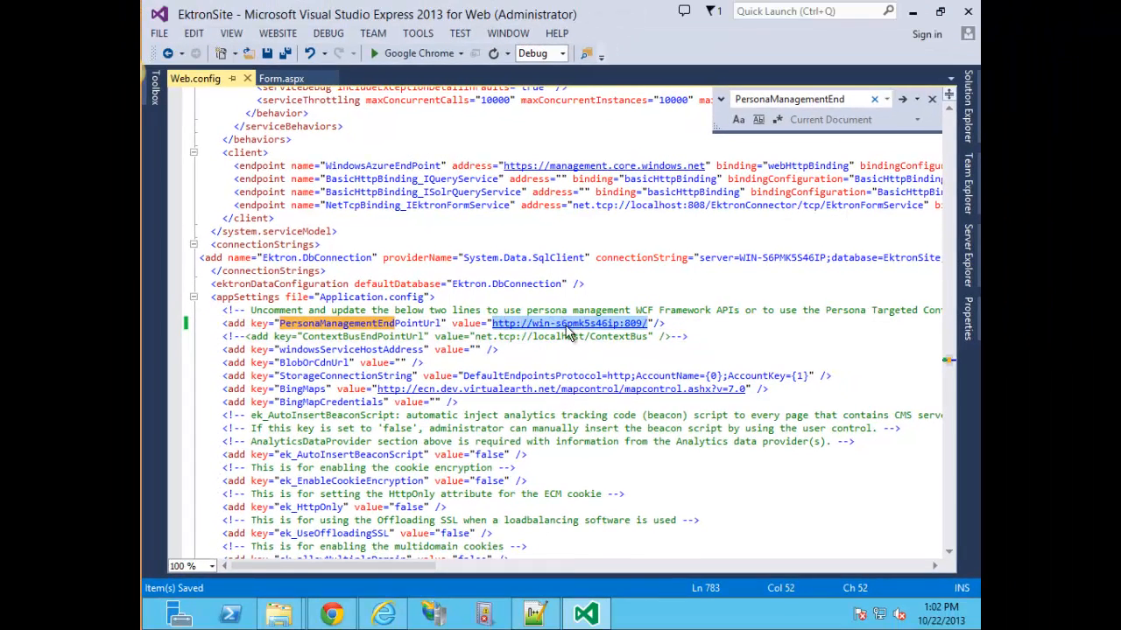
click(696, 325)
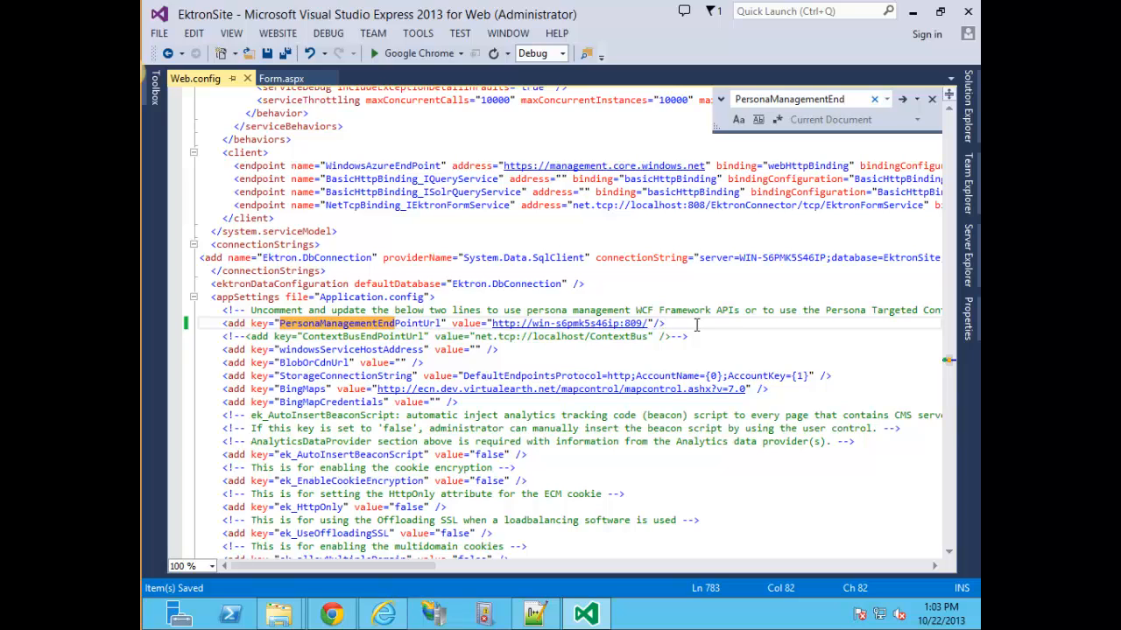
key(super)
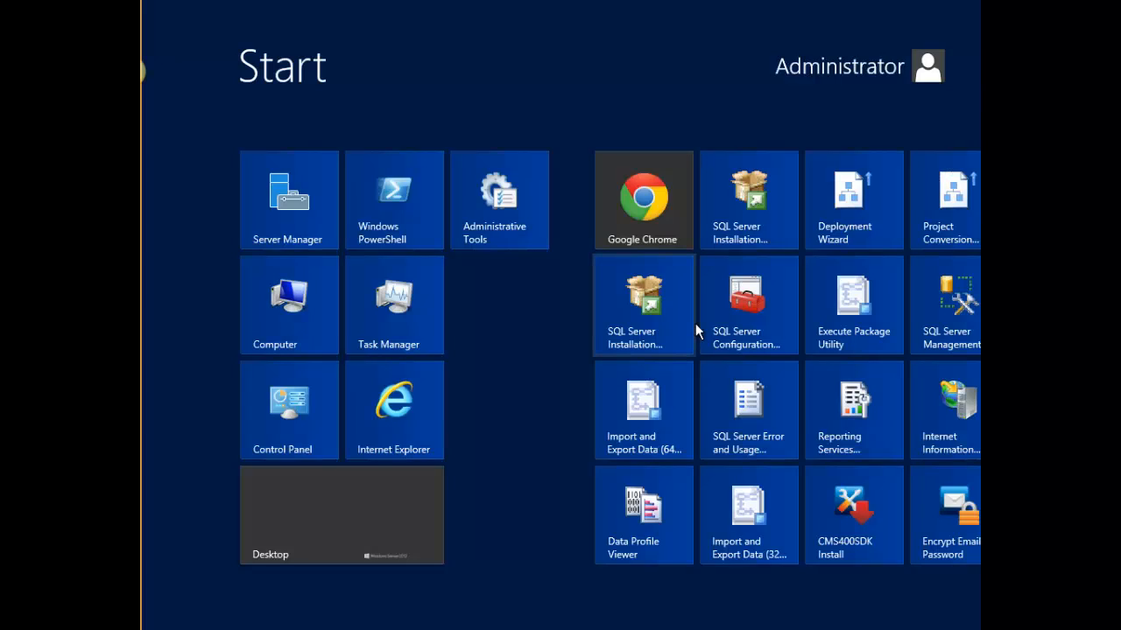
Launch the PersonaManagement page from a Start-screen search, then close its Chrome tab and hide Chrome.
text(persona)
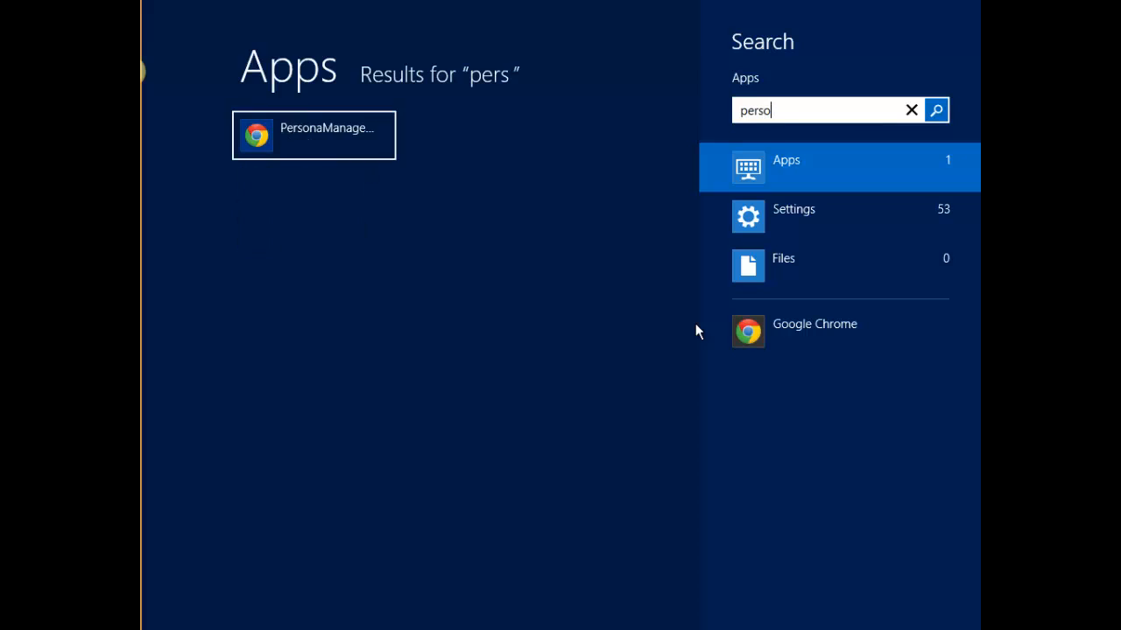
click(309, 139)
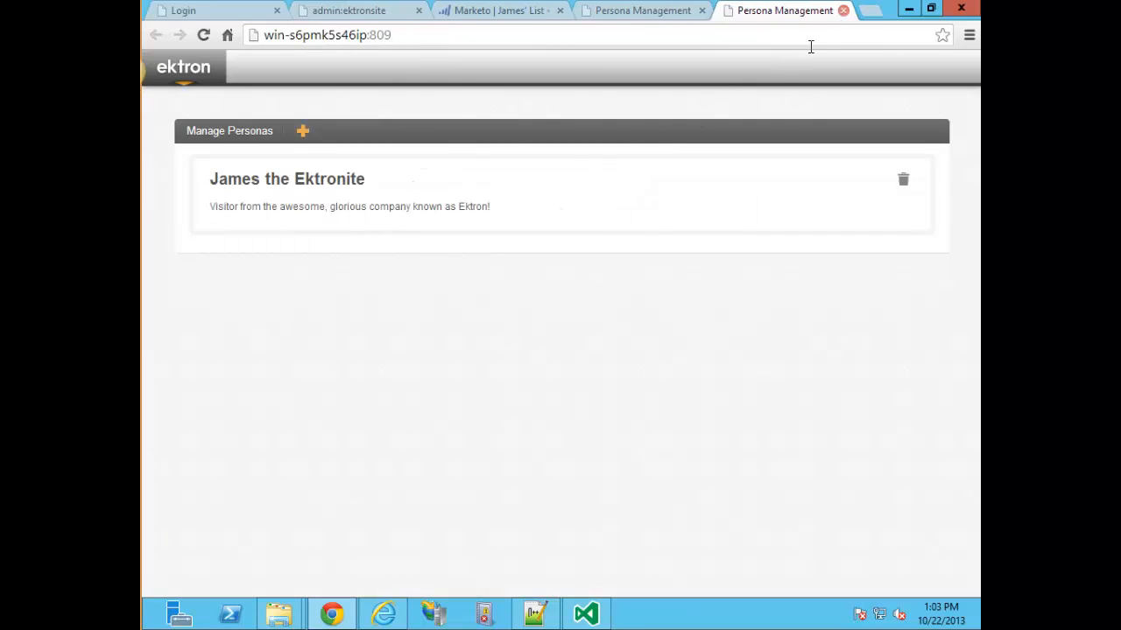
click(843, 11)
click(909, 10)
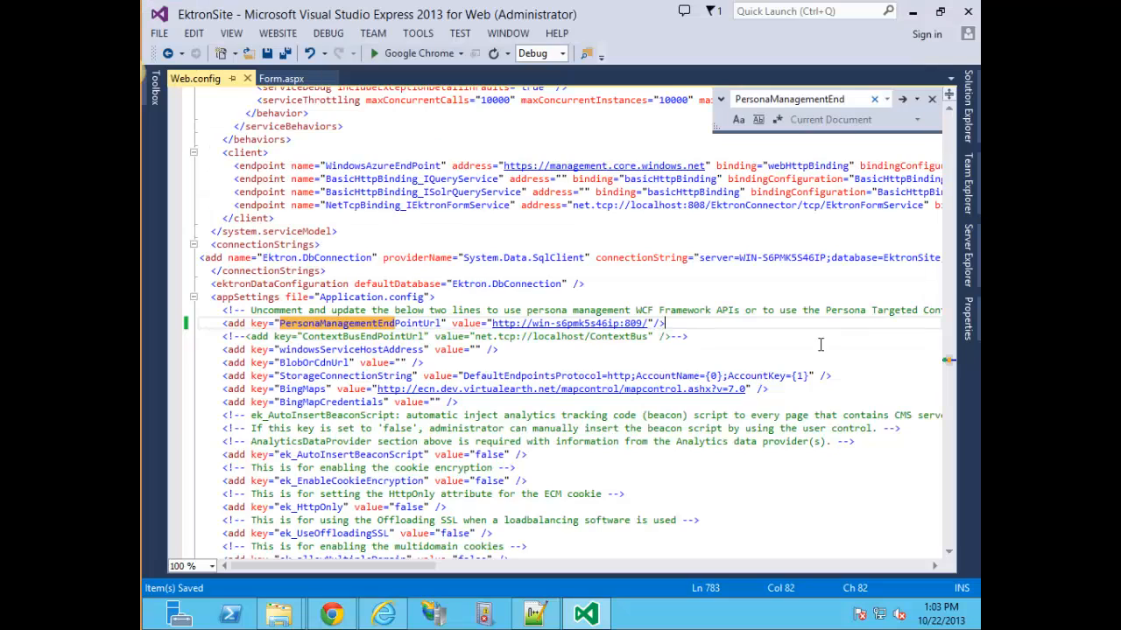
Find the PersonaManagementMatchesModule entry in Web.config and remove its comment opener.
click(424, 324)
click(728, 323)
key(ctrl+f)
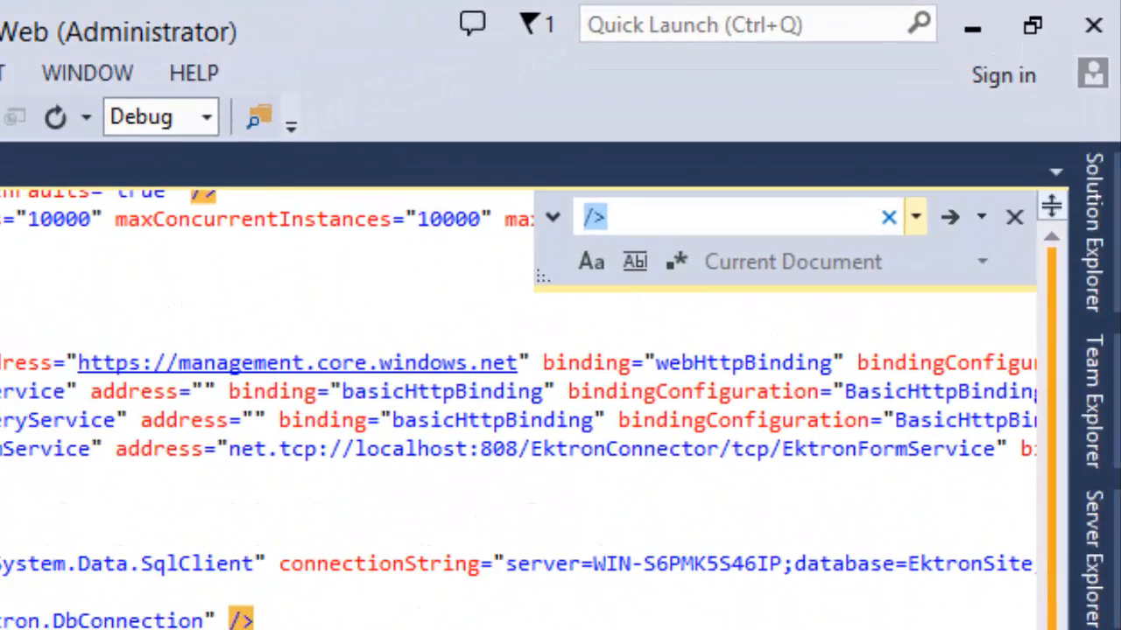
text(Persona)
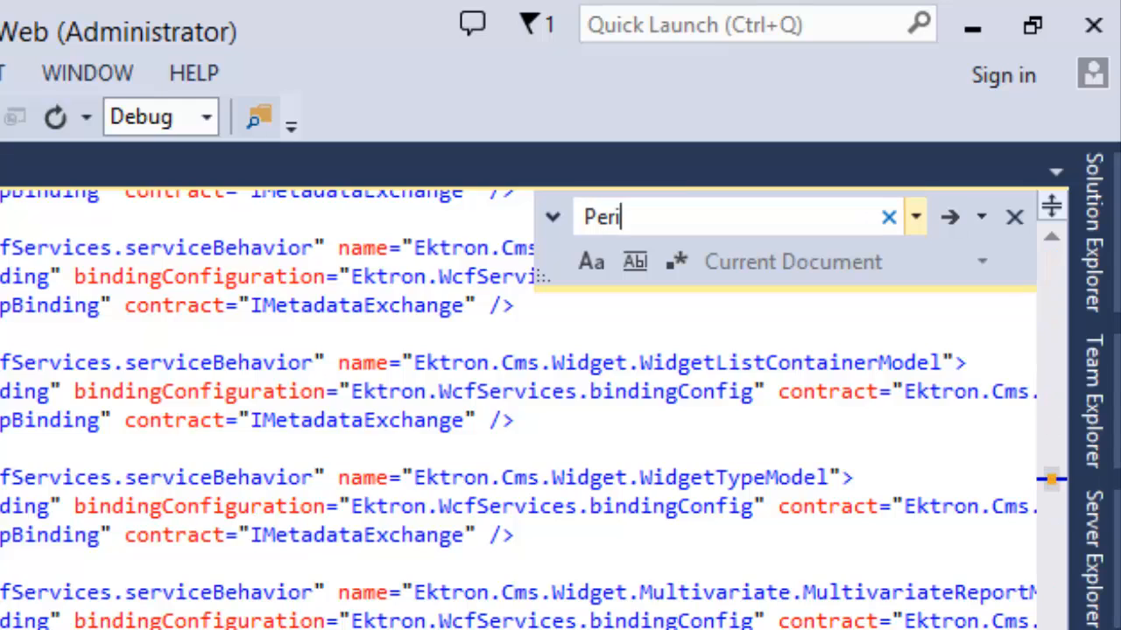
text(Management)
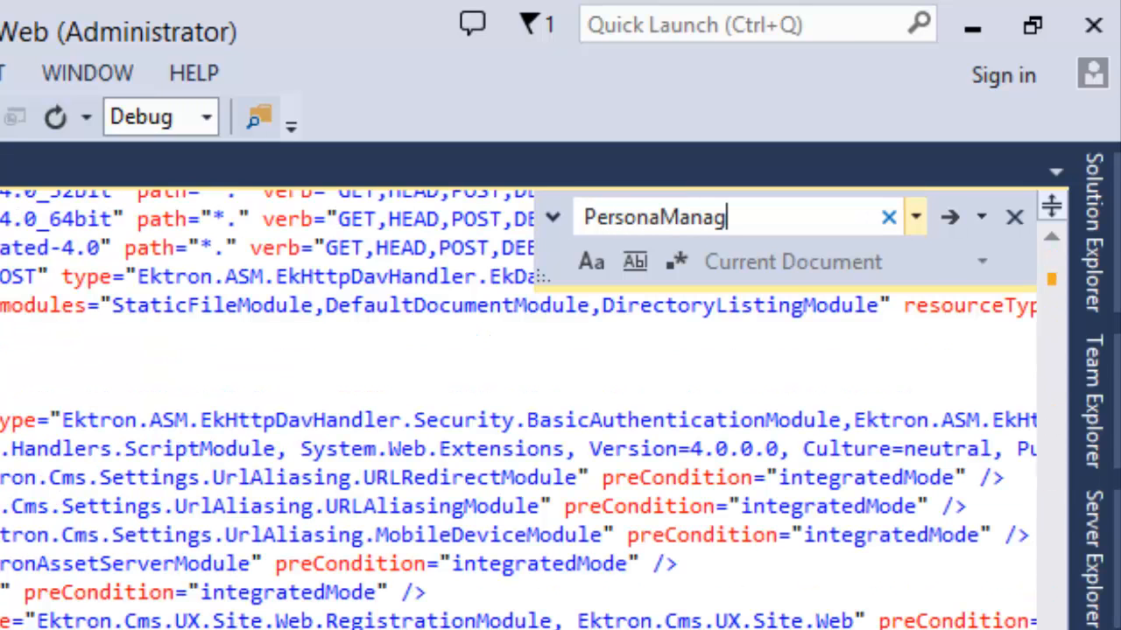
text(Match)
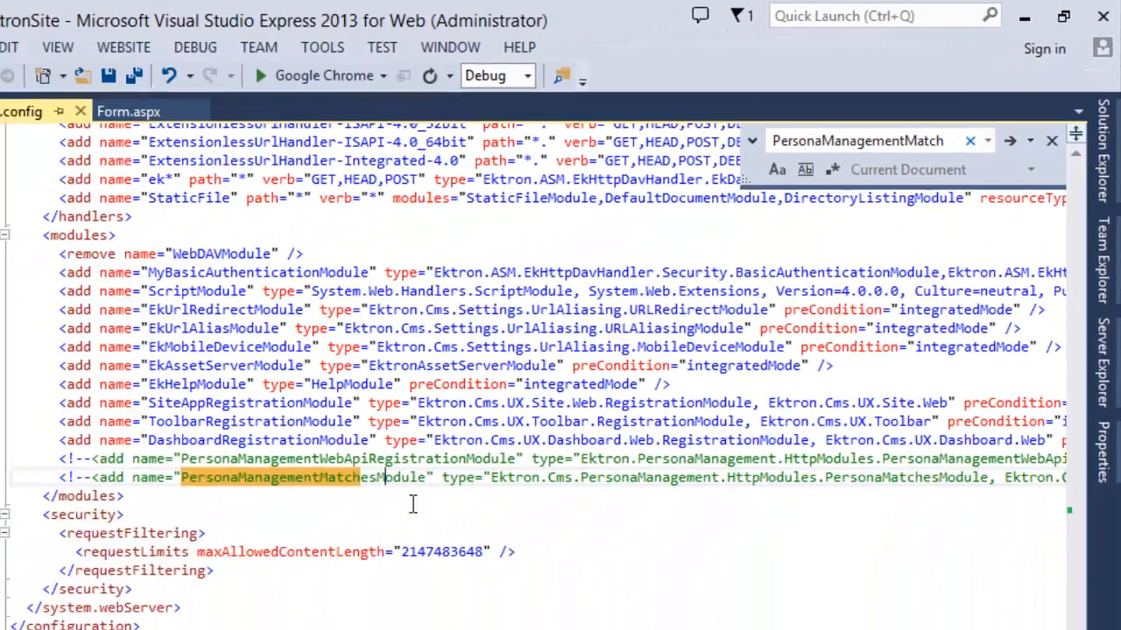
key(BackSpace)
key(BackSpace)
key(BackSpace)
key(BackSpace)
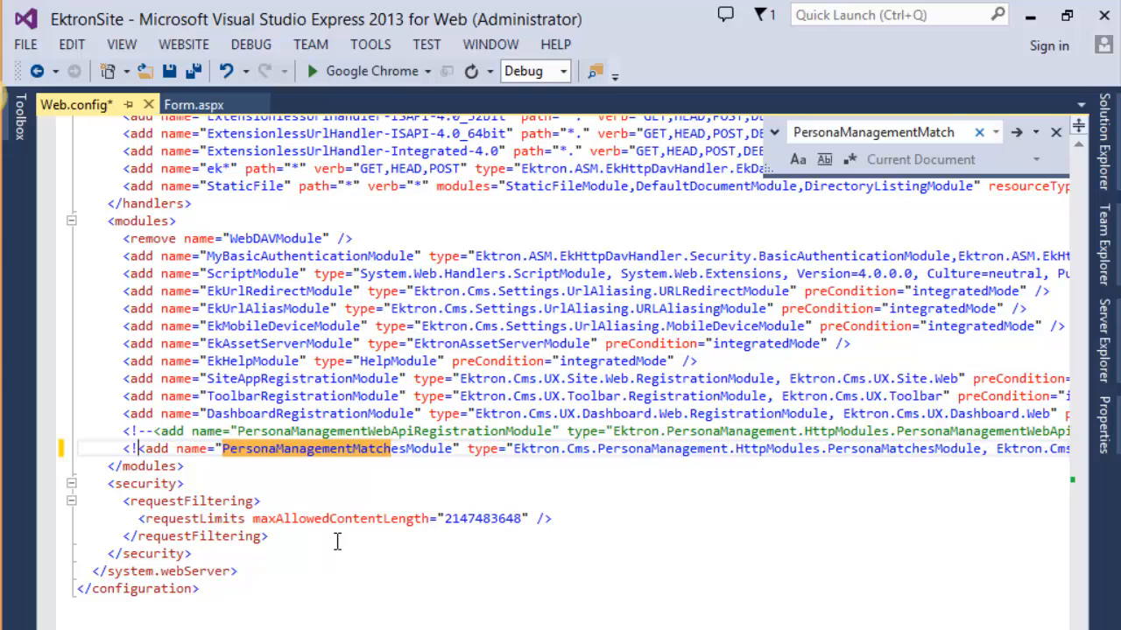
Save the uncommented Web.config and bring the Chrome window with the Ektron Workarea forward.
key(End)
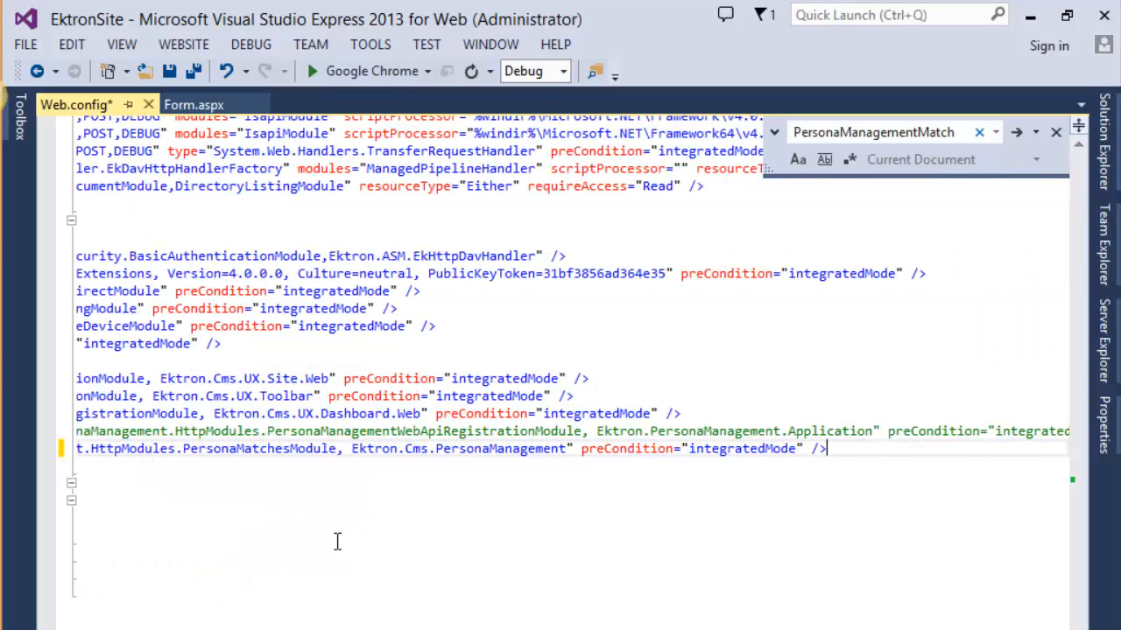
key(Home)
key(ctrl+s)
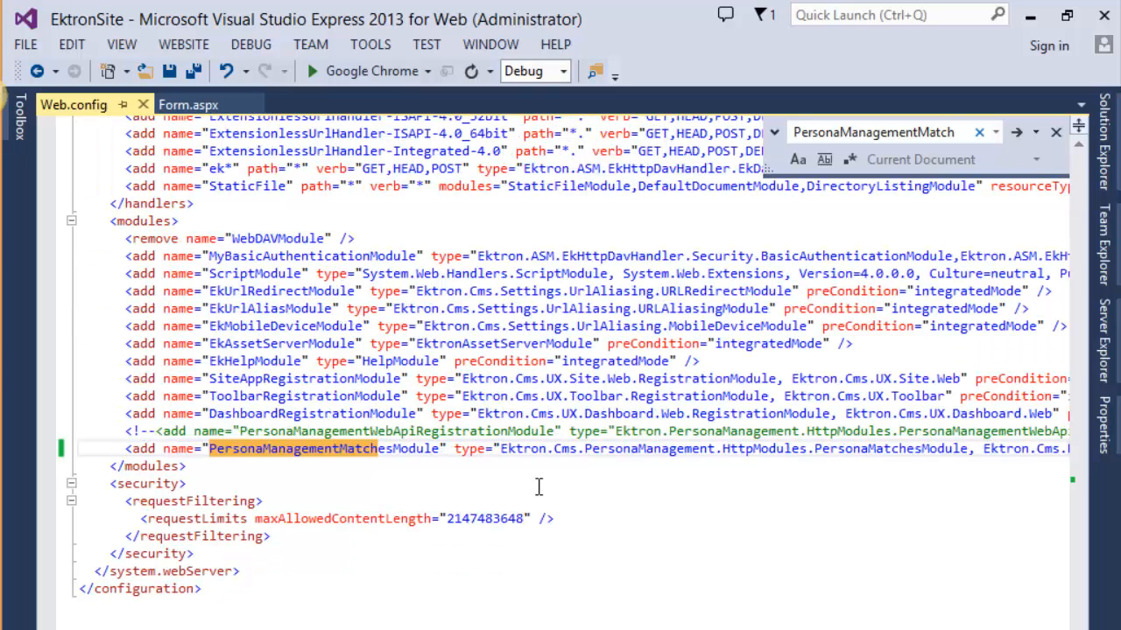
click(627, 470)
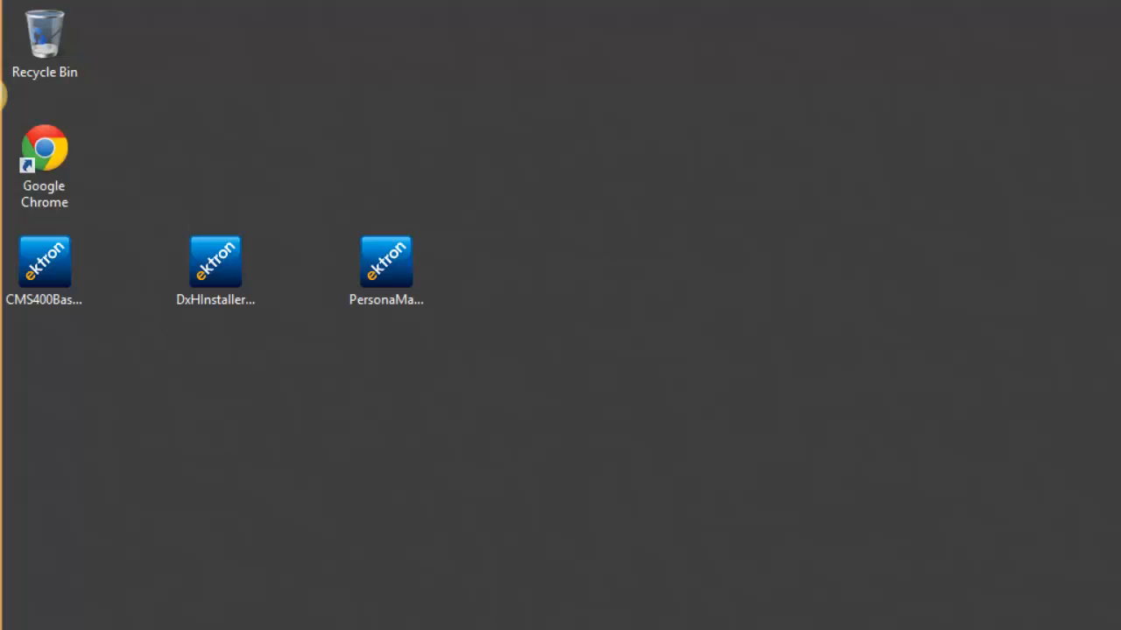
mouse_move(332, 614)
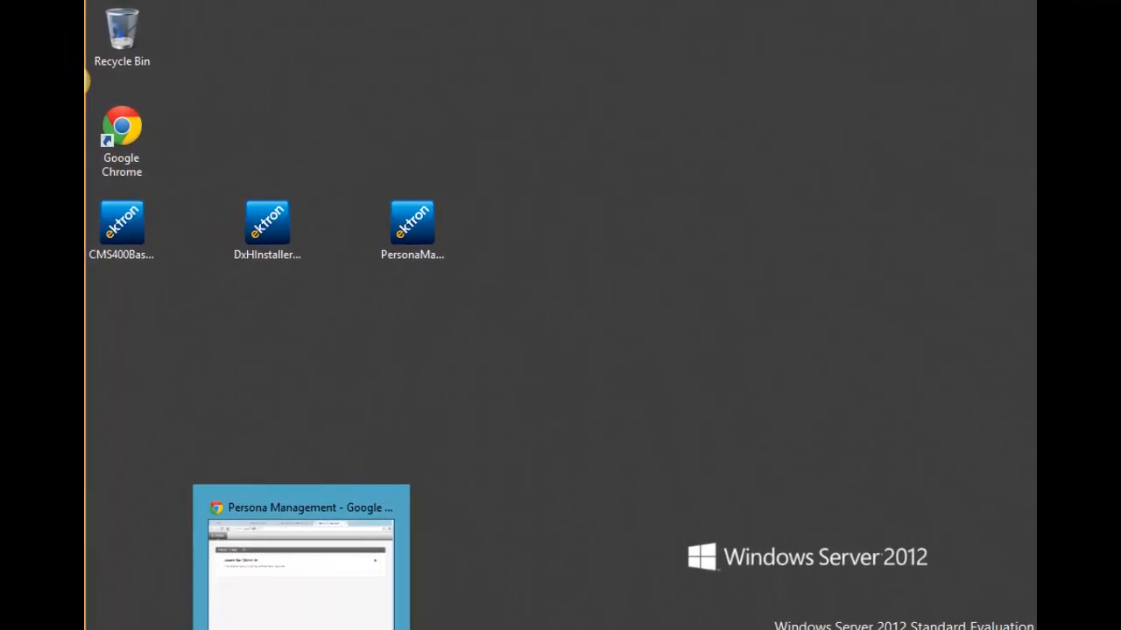
click(349, 531)
In the Workarea tab, browse Resources, then the empty Pages folder, and open its NEW menu.
click(350, 11)
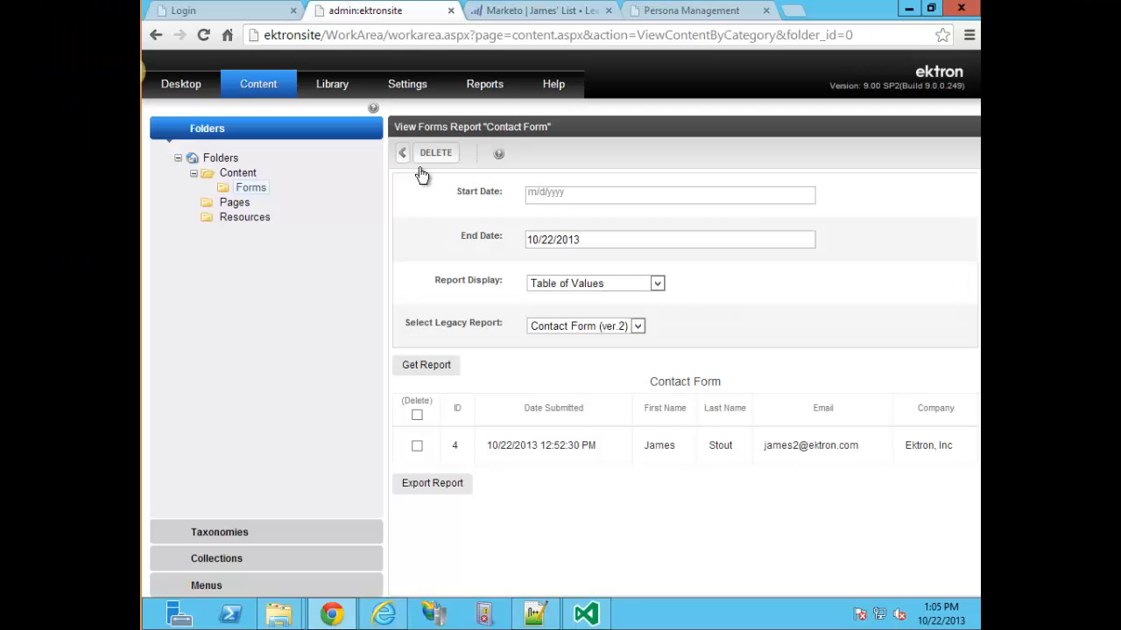
click(243, 217)
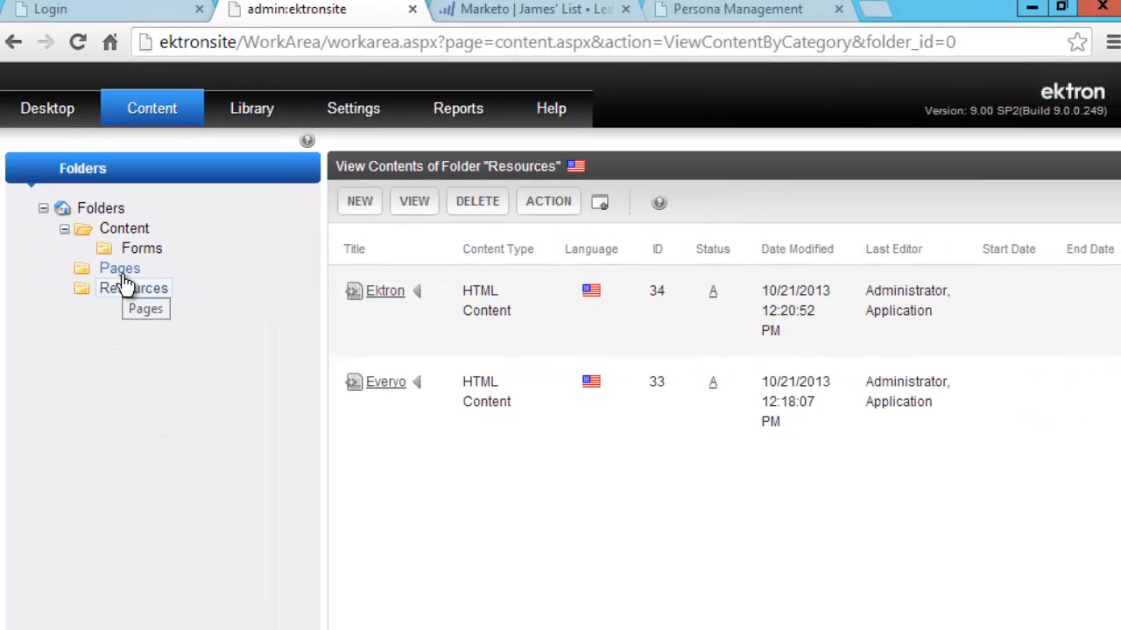
click(121, 277)
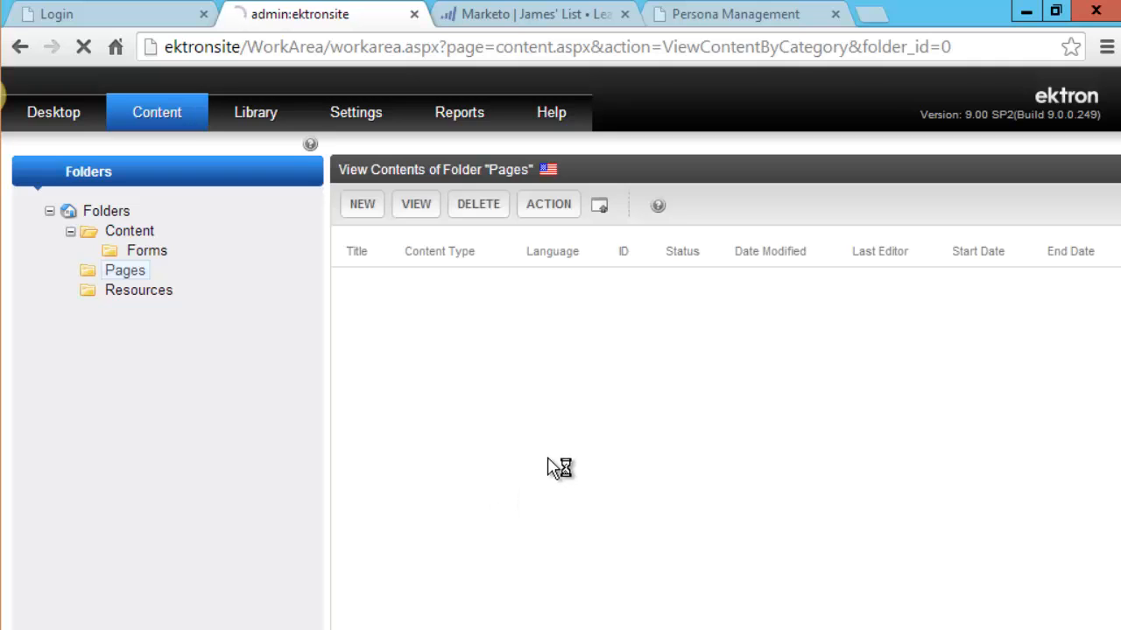
click(364, 207)
Create the 'Target Me' page layout from Page.aspx with a '/' alias ending and open it in PageBuilder.
click(420, 444)
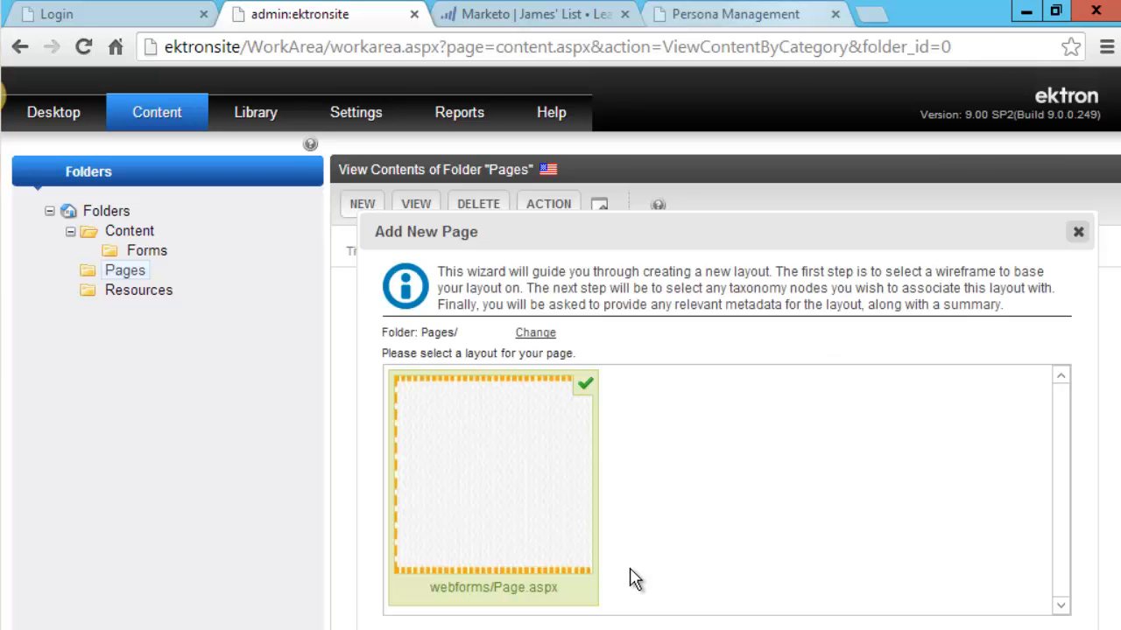
click(1048, 575)
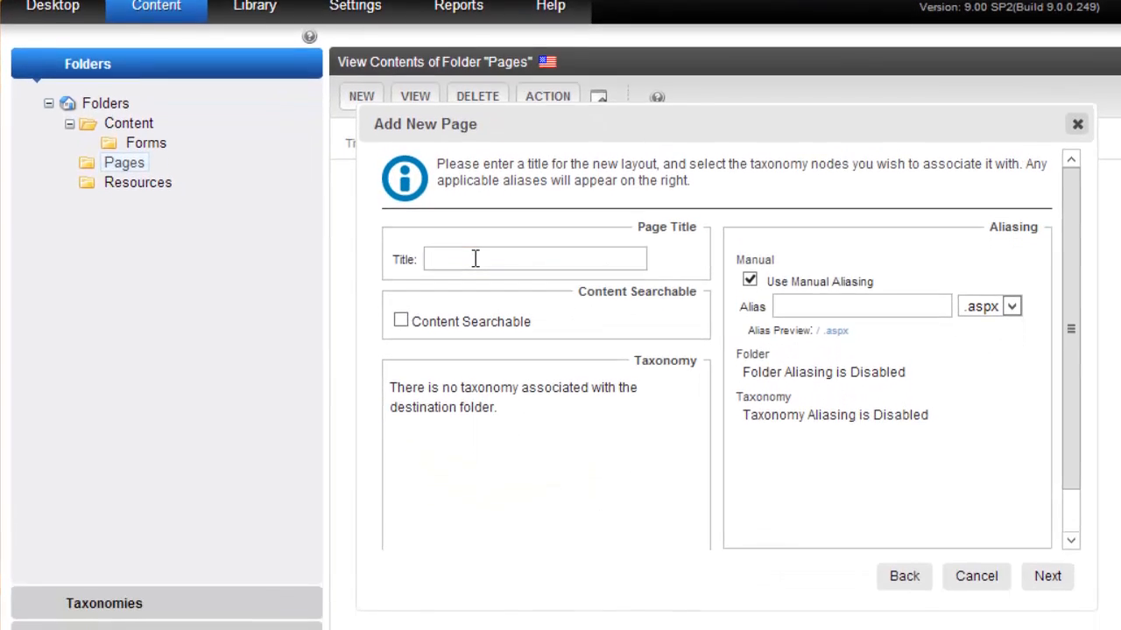
click(477, 367)
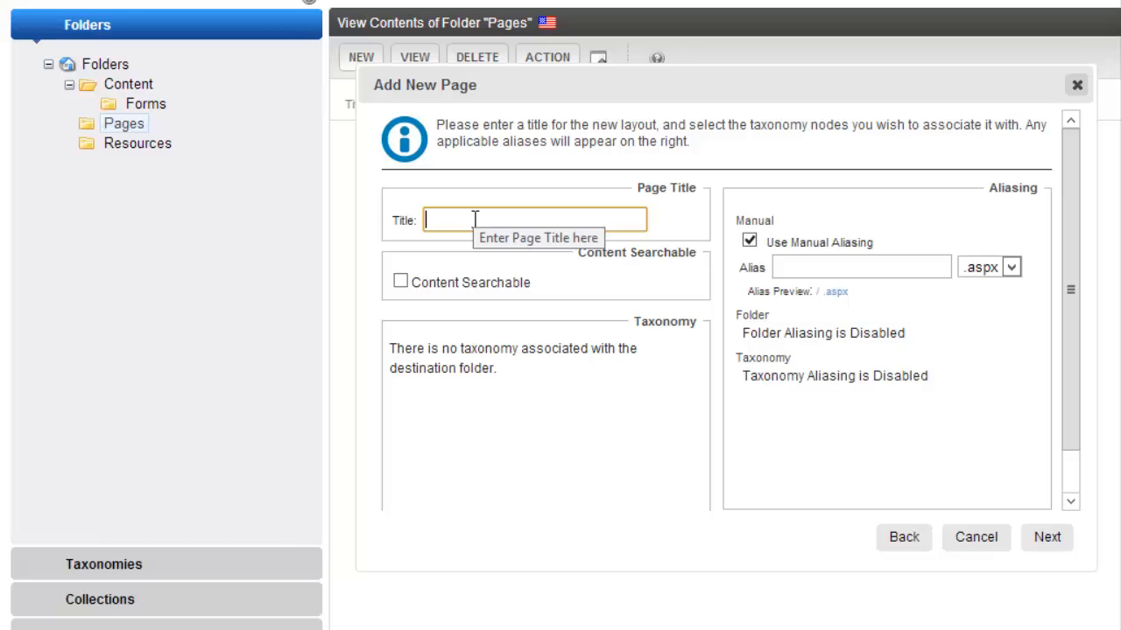
text(Target Me)
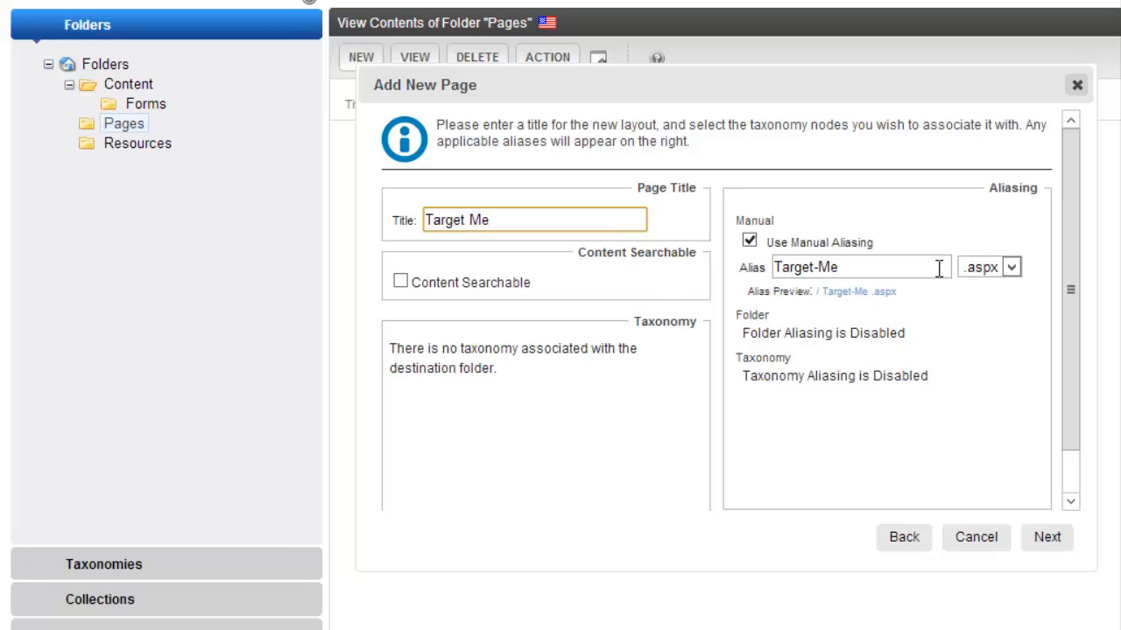
click(987, 269)
click(977, 304)
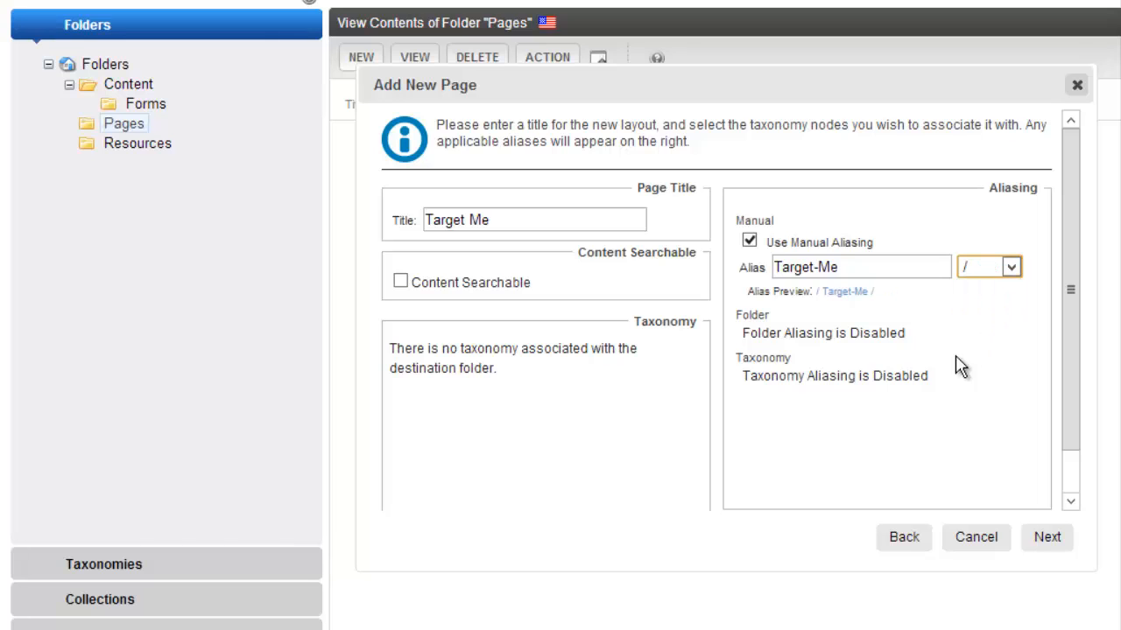
click(1044, 538)
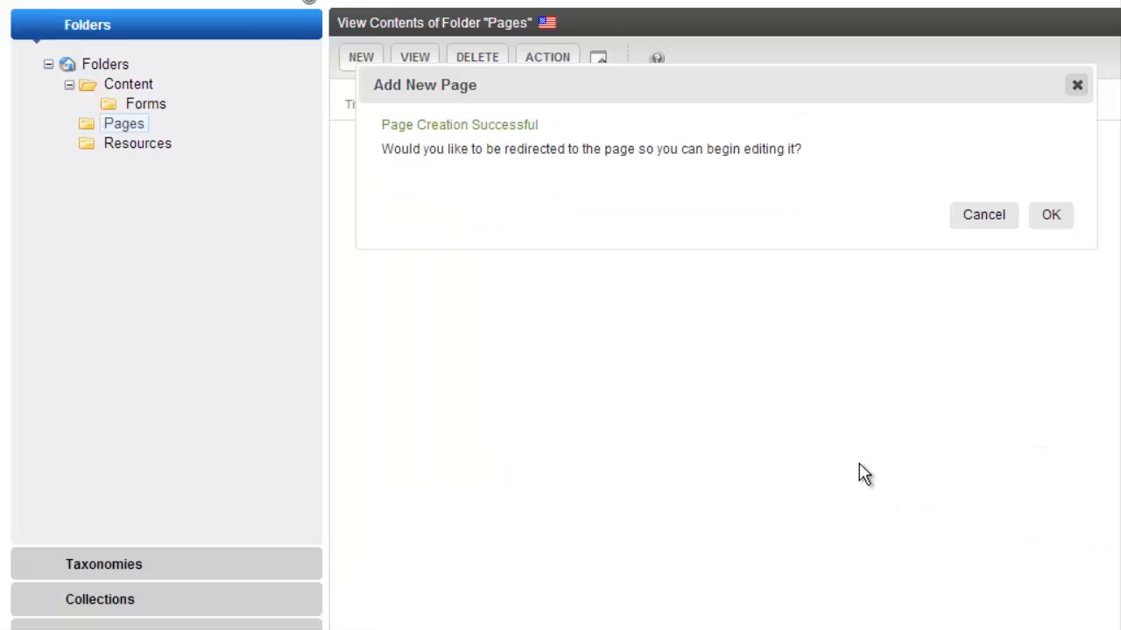
click(1054, 219)
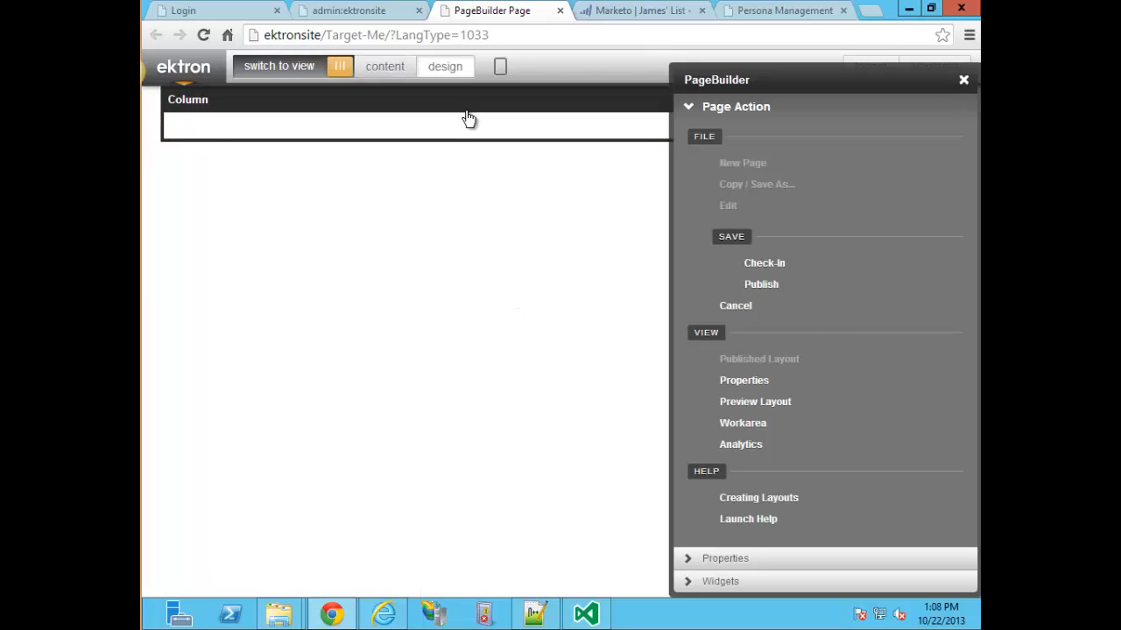
Place a Targeted Content widget onto the page column.
click(744, 582)
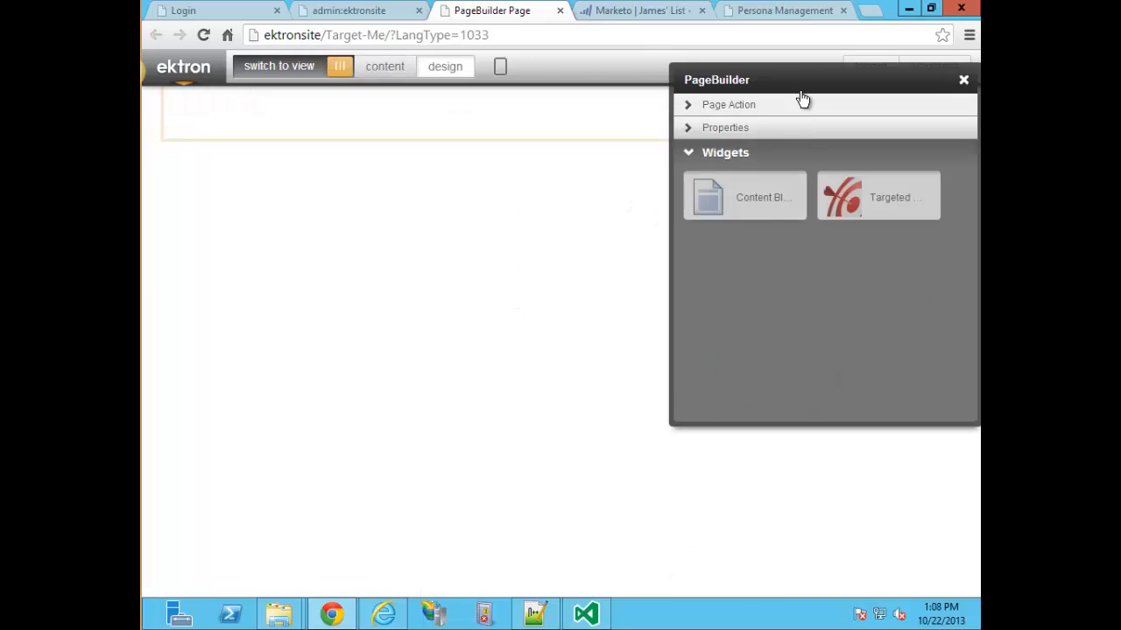
drag(796, 90, 738, 225)
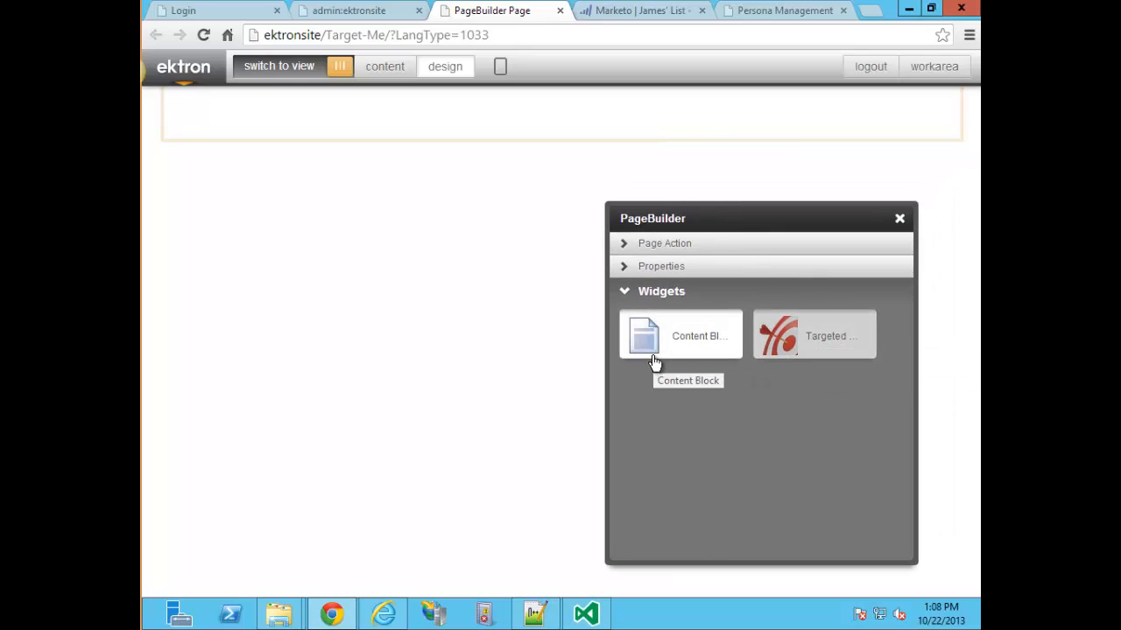
drag(834, 344, 573, 140)
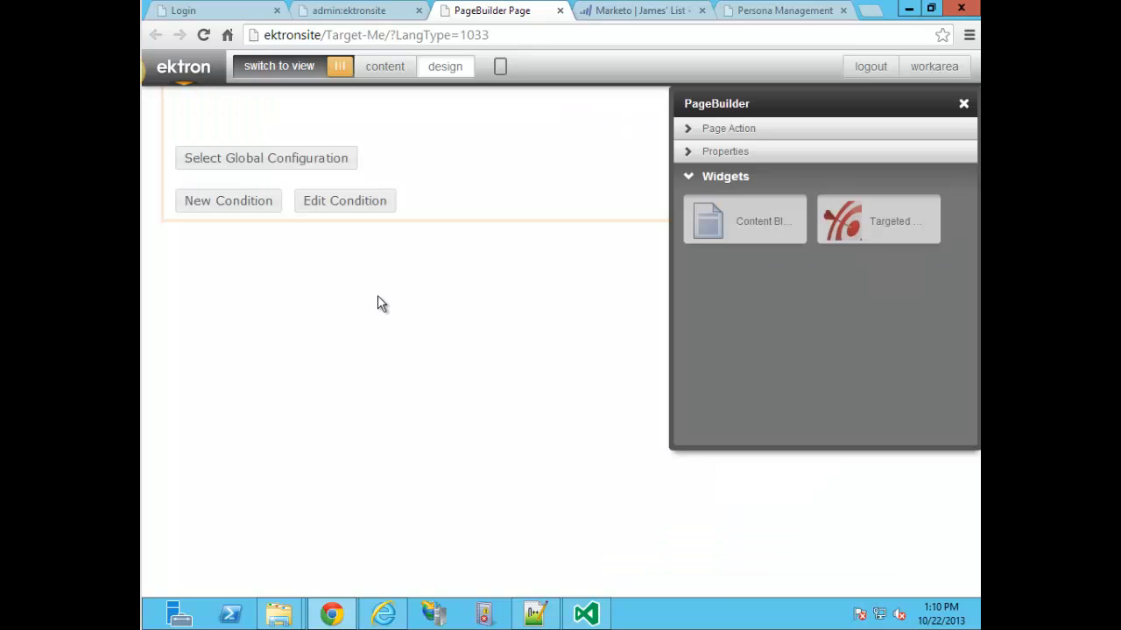
Add a 'Default' condition set to Otherwise as the fallback, and save it.
click(368, 203)
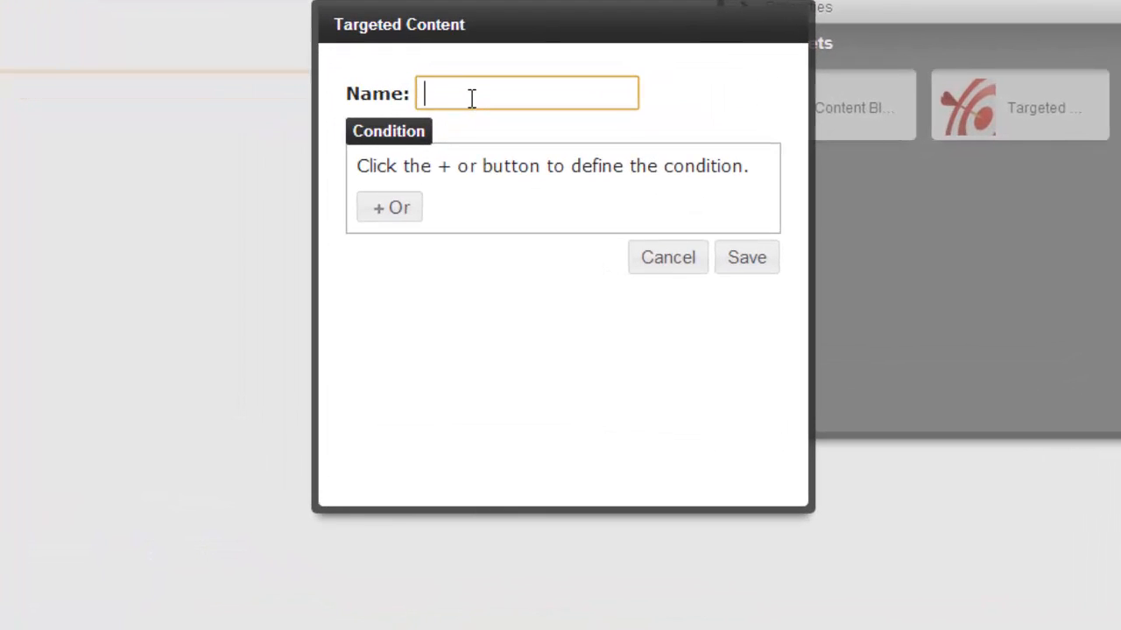
text(Default)
click(393, 215)
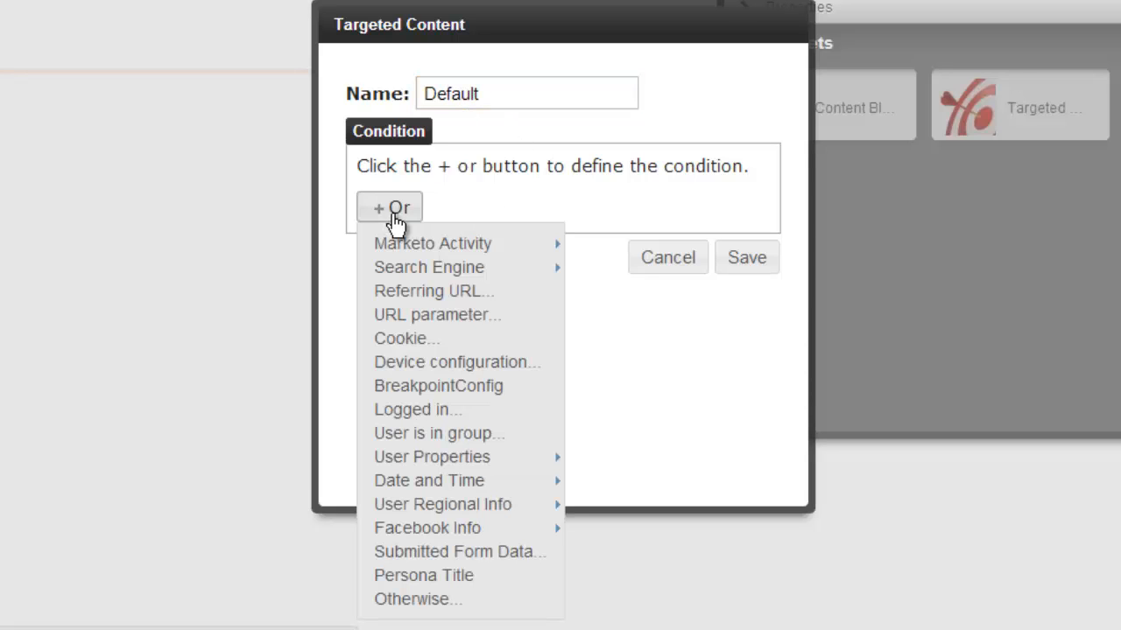
click(418, 601)
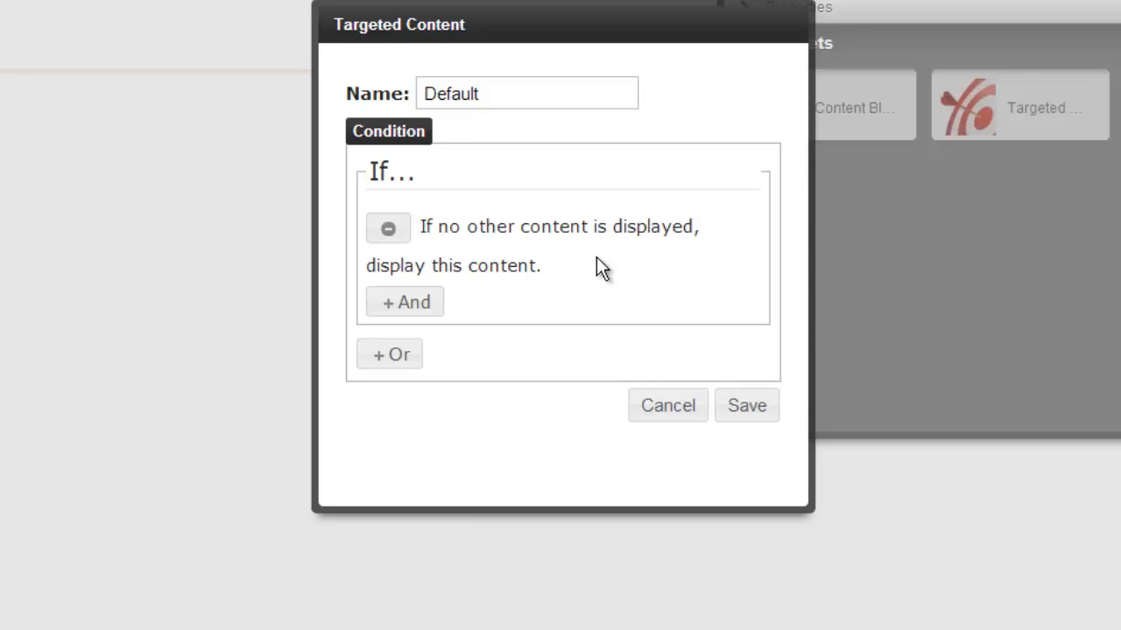
click(751, 406)
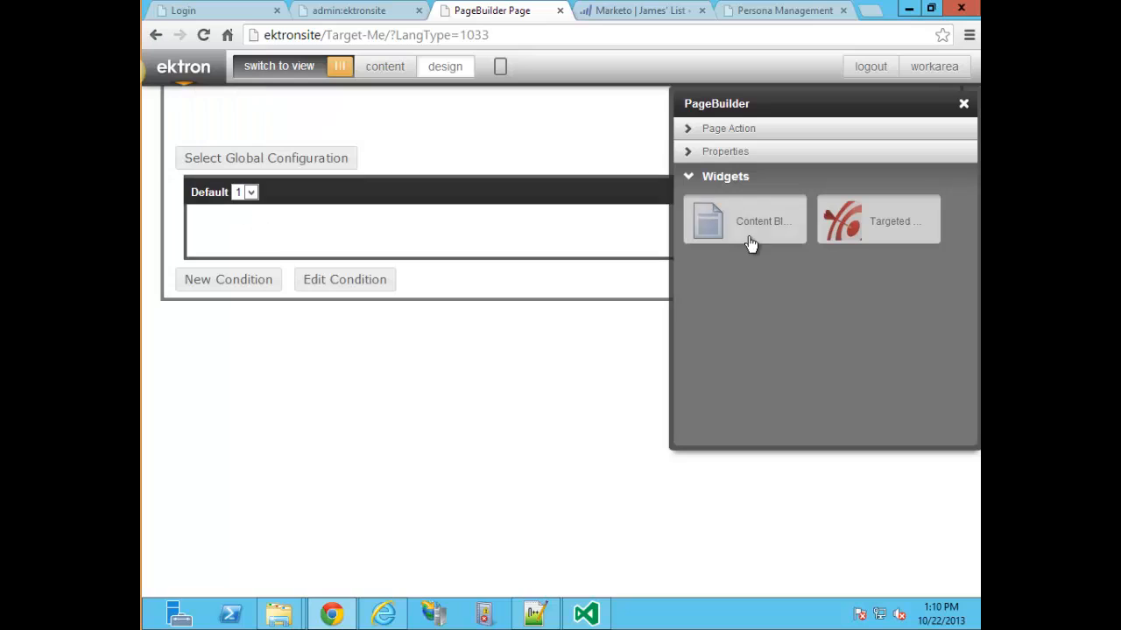
Put a content block in the Default condition showing the Everyone item from Resources.
drag(762, 230, 325, 280)
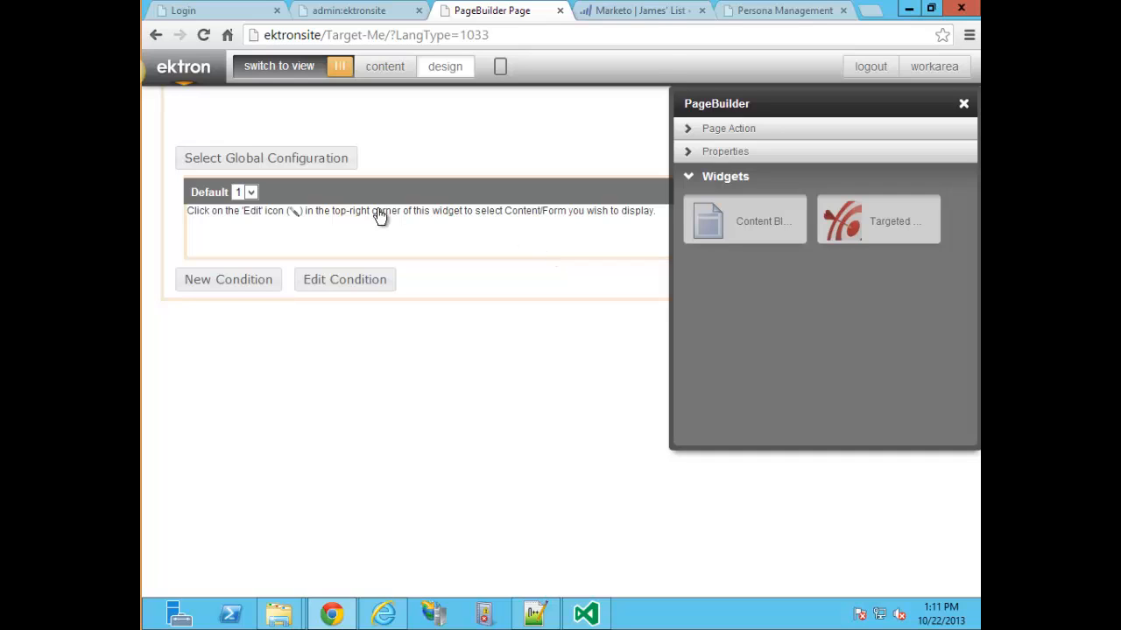
click(963, 107)
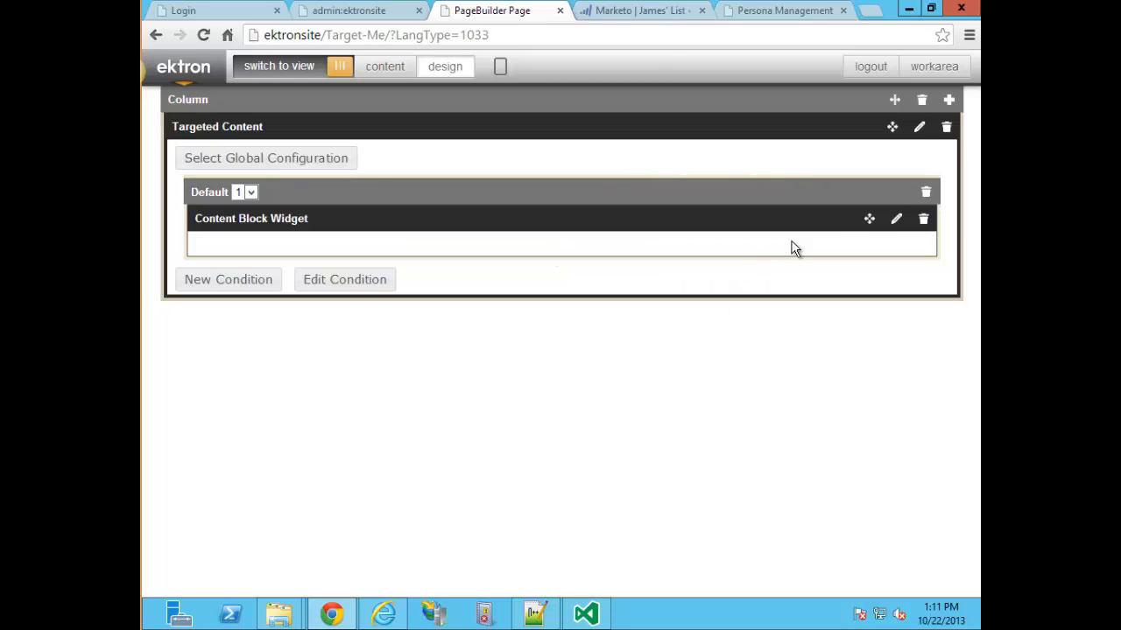
click(898, 219)
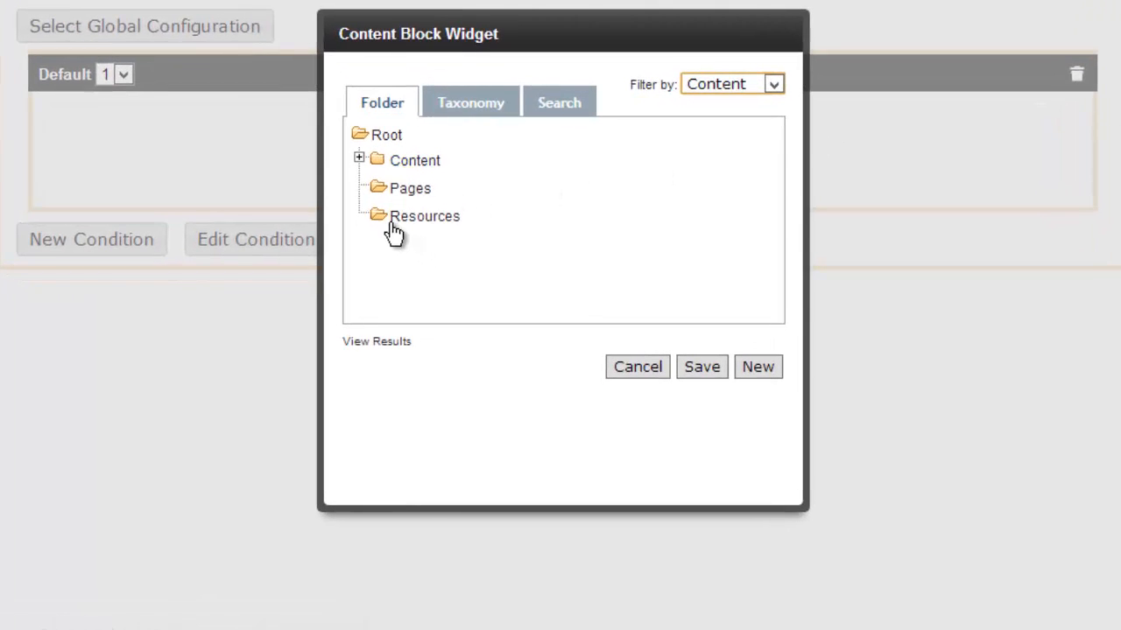
click(394, 230)
click(388, 379)
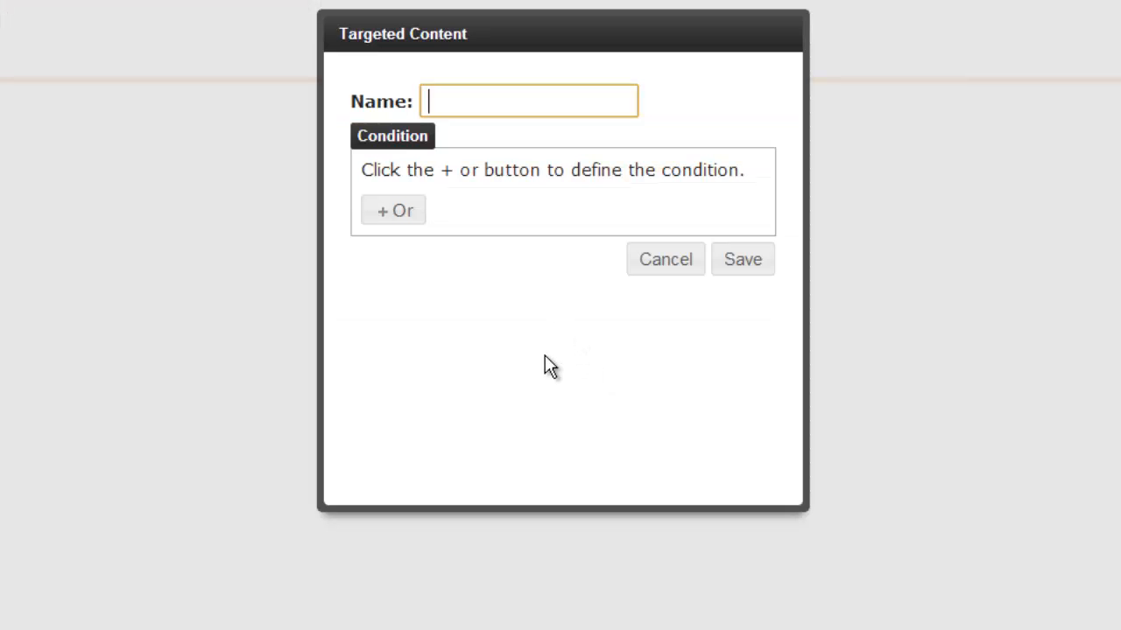
Create the 'Ektron Persona' condition matching Persona Title to the Ektronite persona, and save it.
text(Ektron Persona)
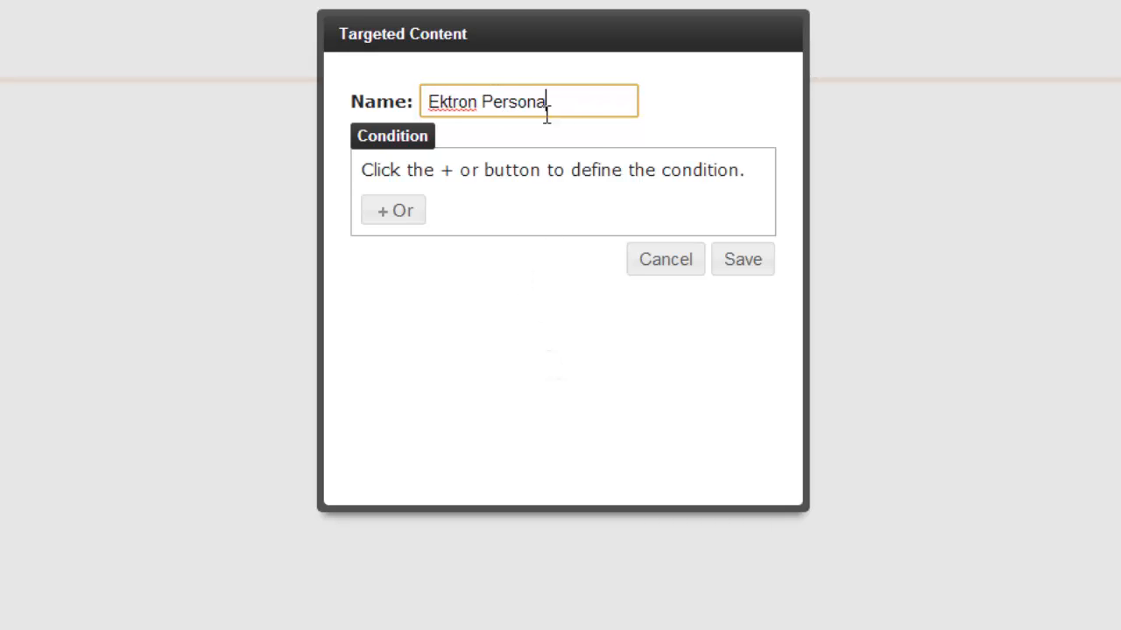
click(400, 218)
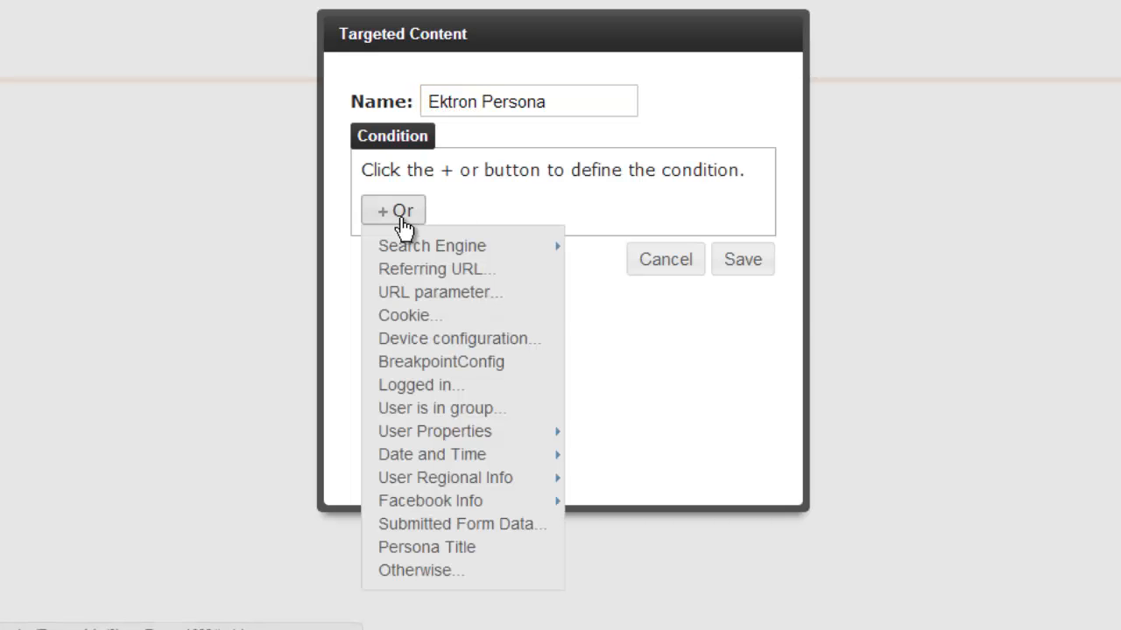
click(470, 547)
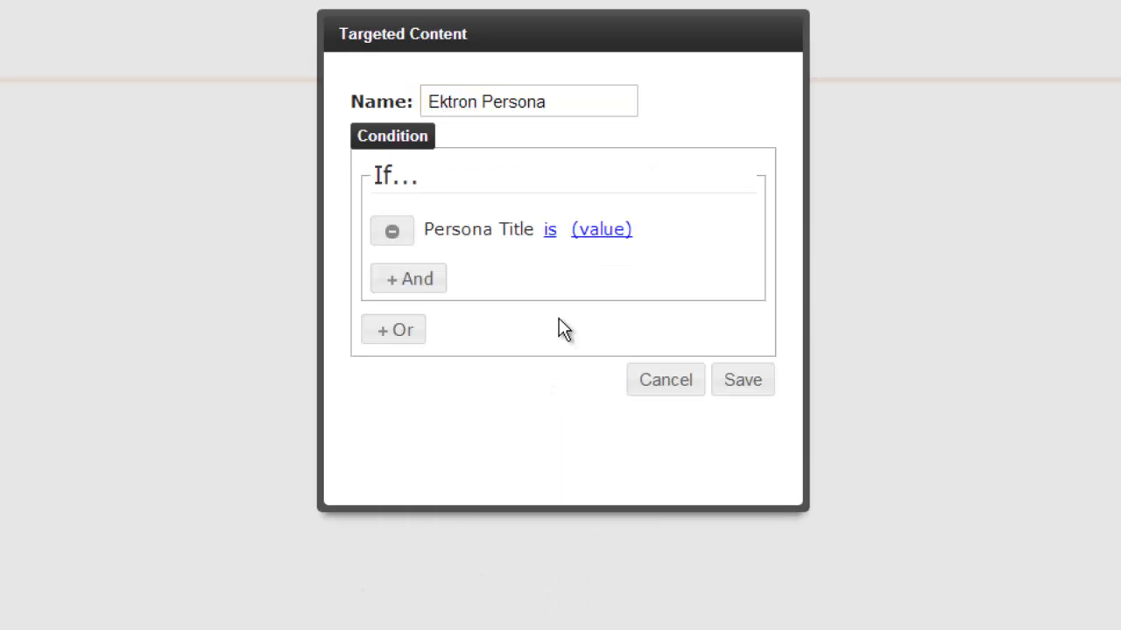
click(588, 229)
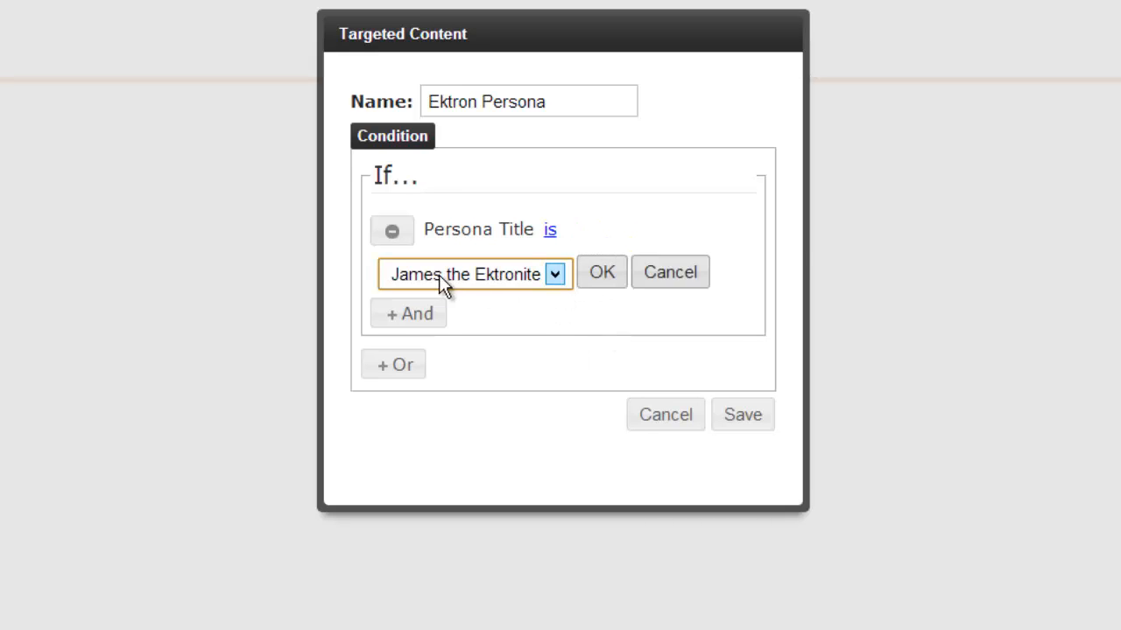
click(602, 274)
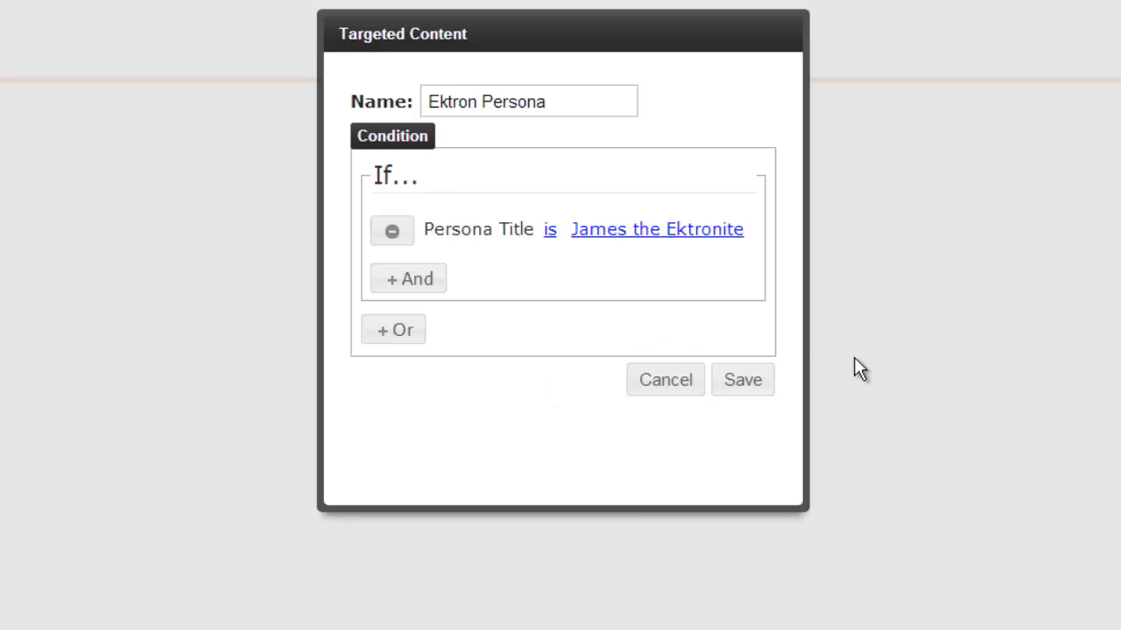
click(744, 382)
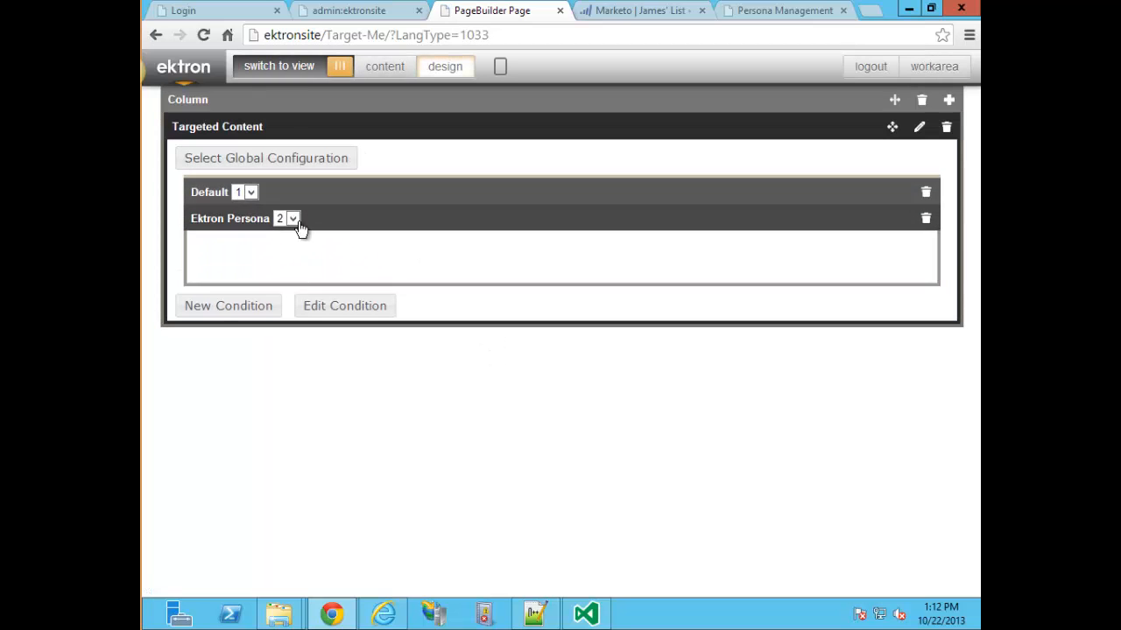
Expand the Default and Ektron Persona conditions to review their contents.
click(215, 194)
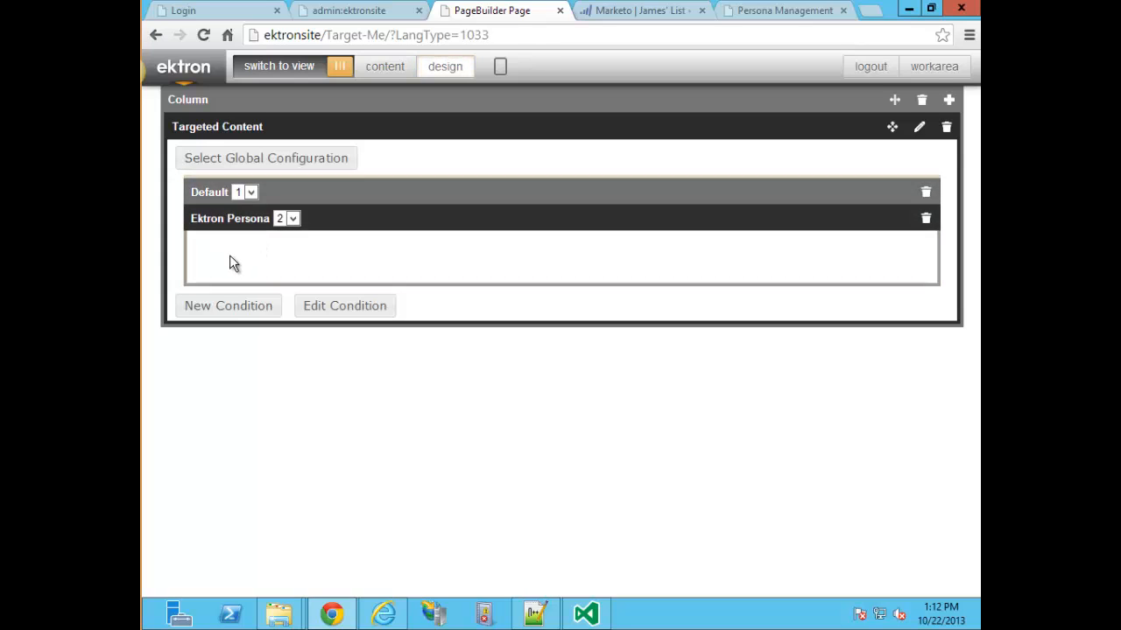
click(217, 196)
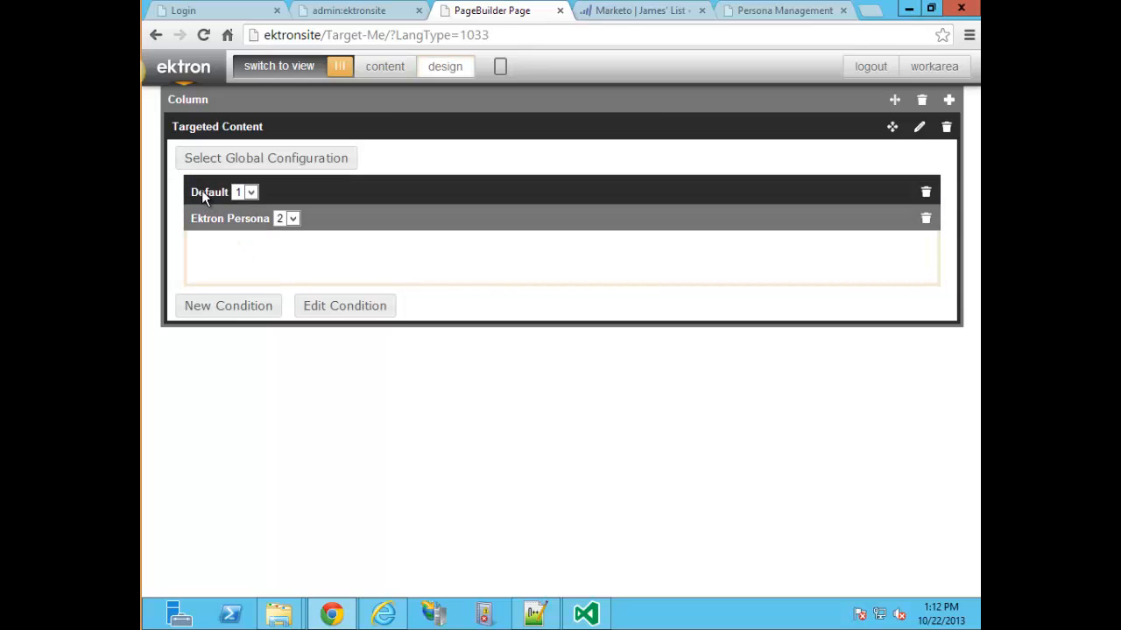
click(280, 199)
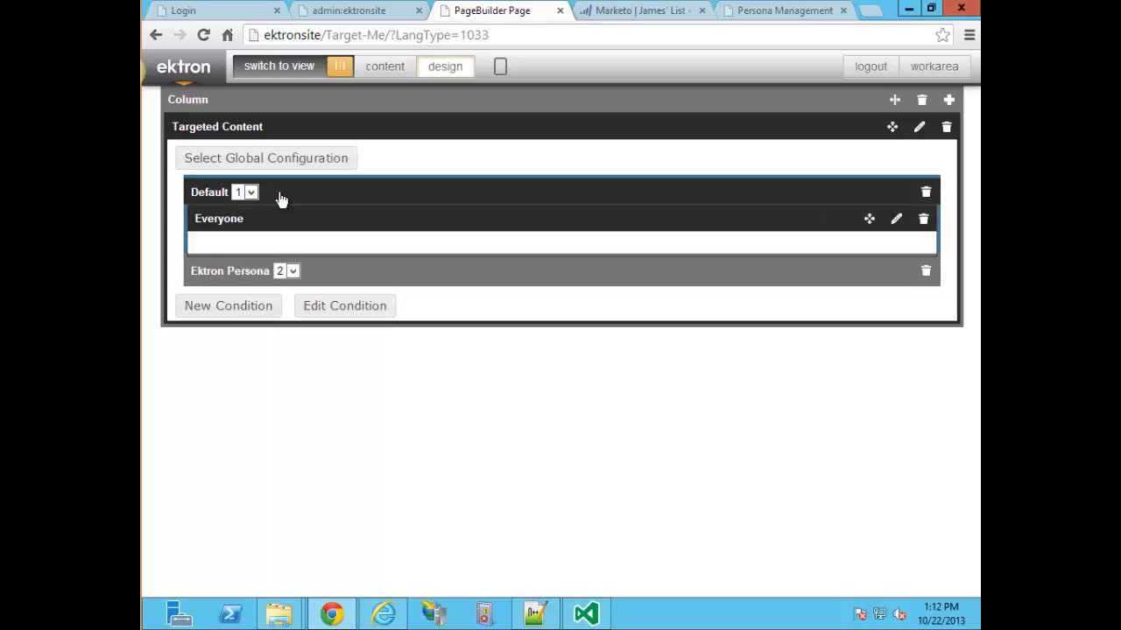
click(226, 272)
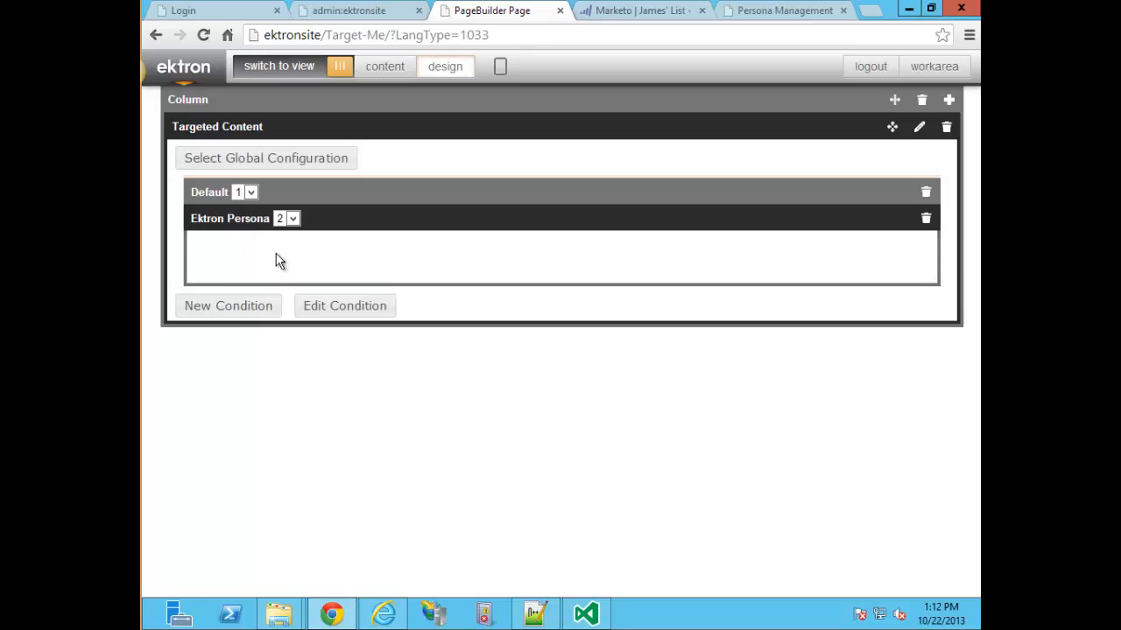
click(210, 194)
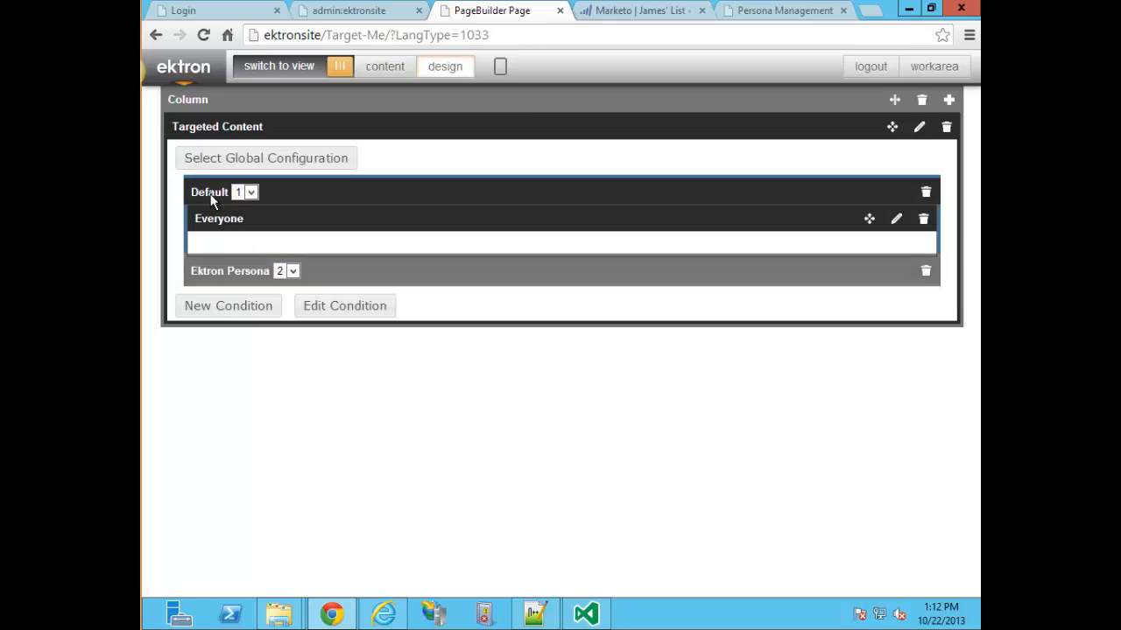
Set Ektron Persona's order to 1 and drop a Content Block widget into it.
click(295, 271)
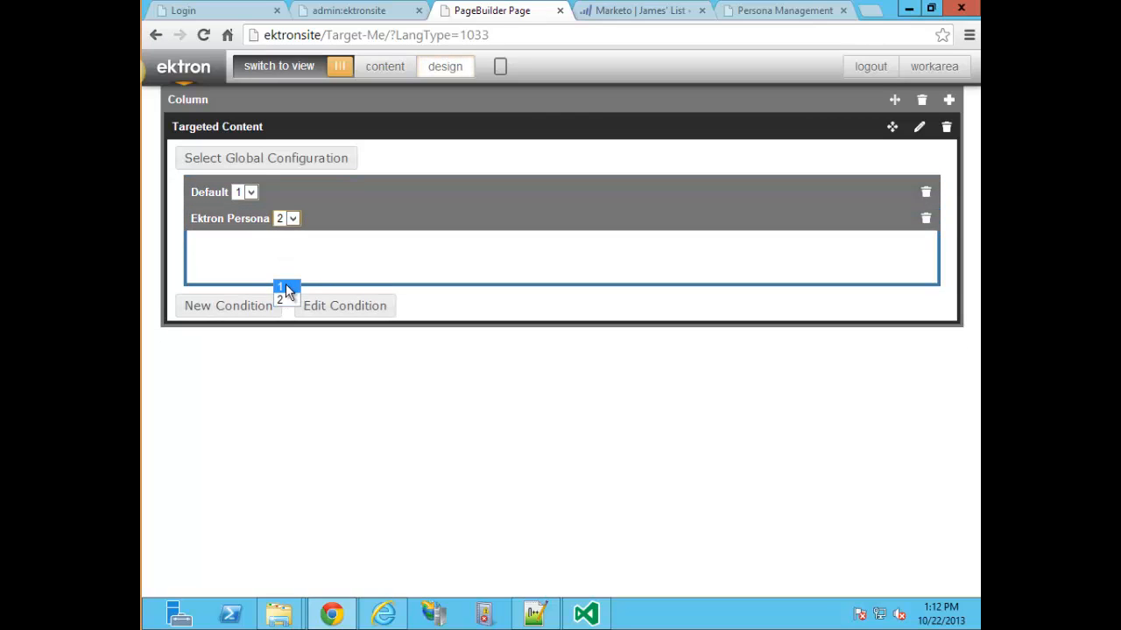
click(286, 287)
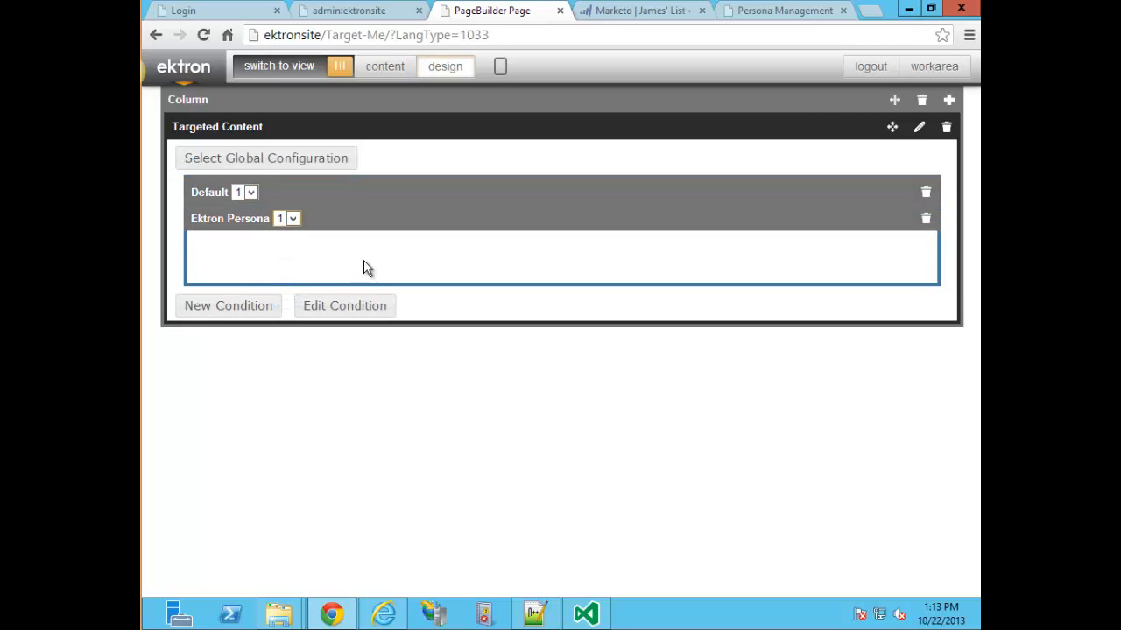
click(467, 196)
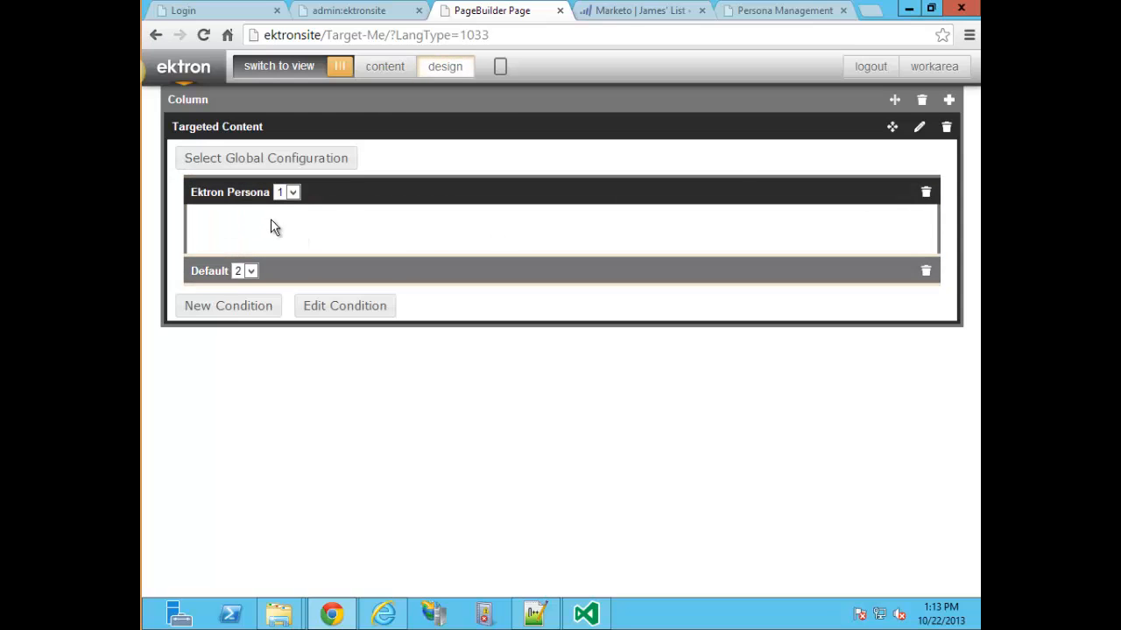
click(446, 67)
drag(795, 222, 455, 275)
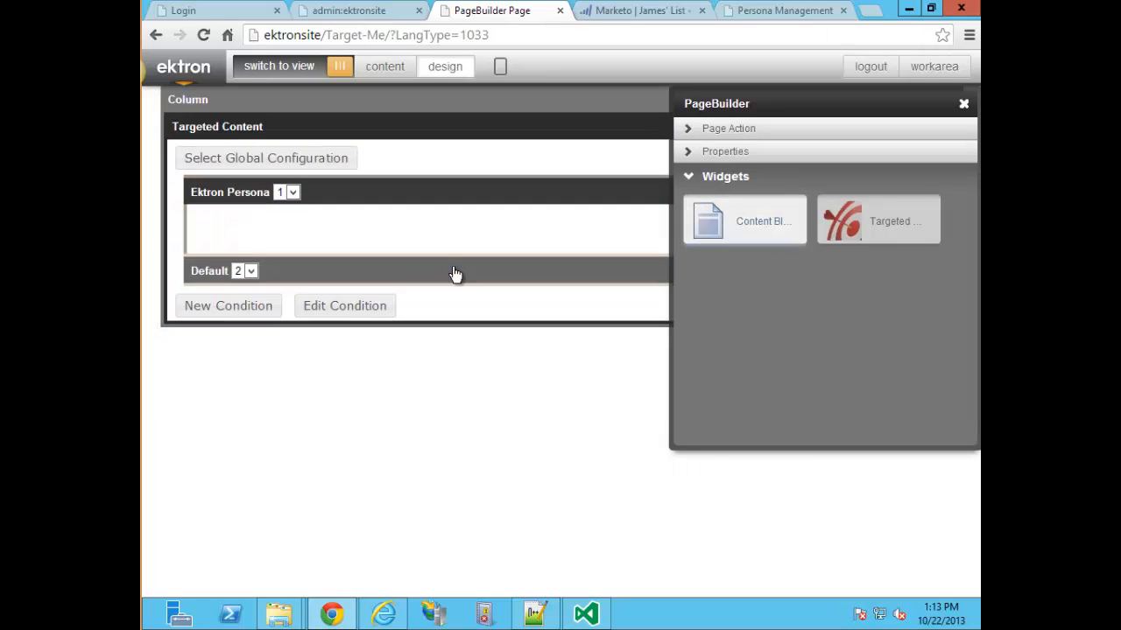
Set the Ektron Persona content block to the Ektron item from Resources and save it.
click(963, 104)
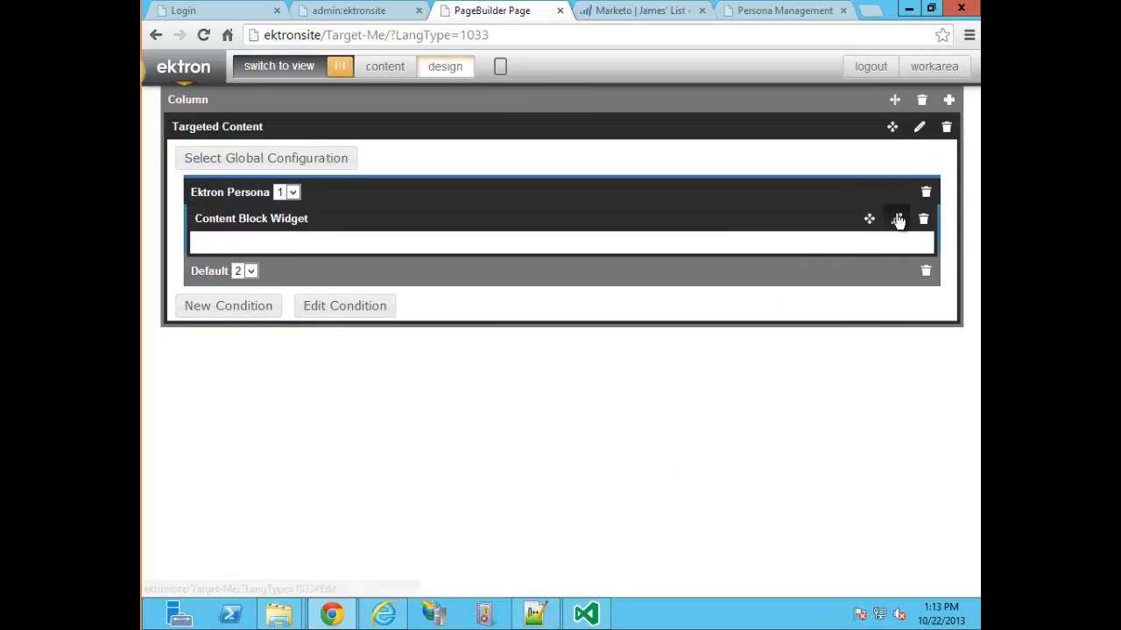
click(898, 220)
click(895, 219)
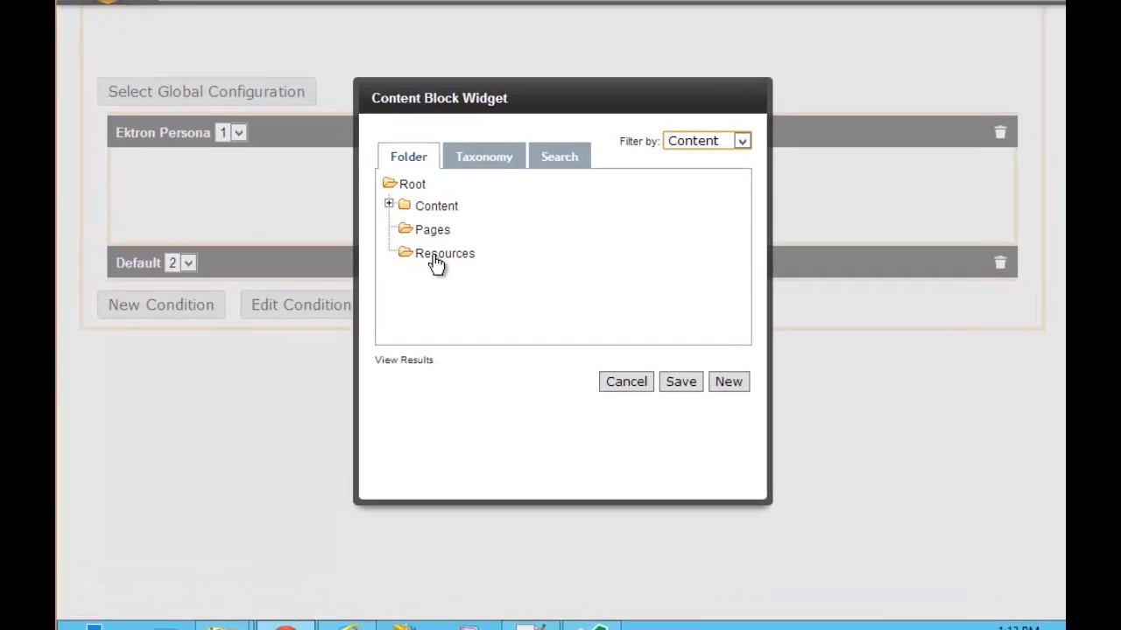
click(434, 256)
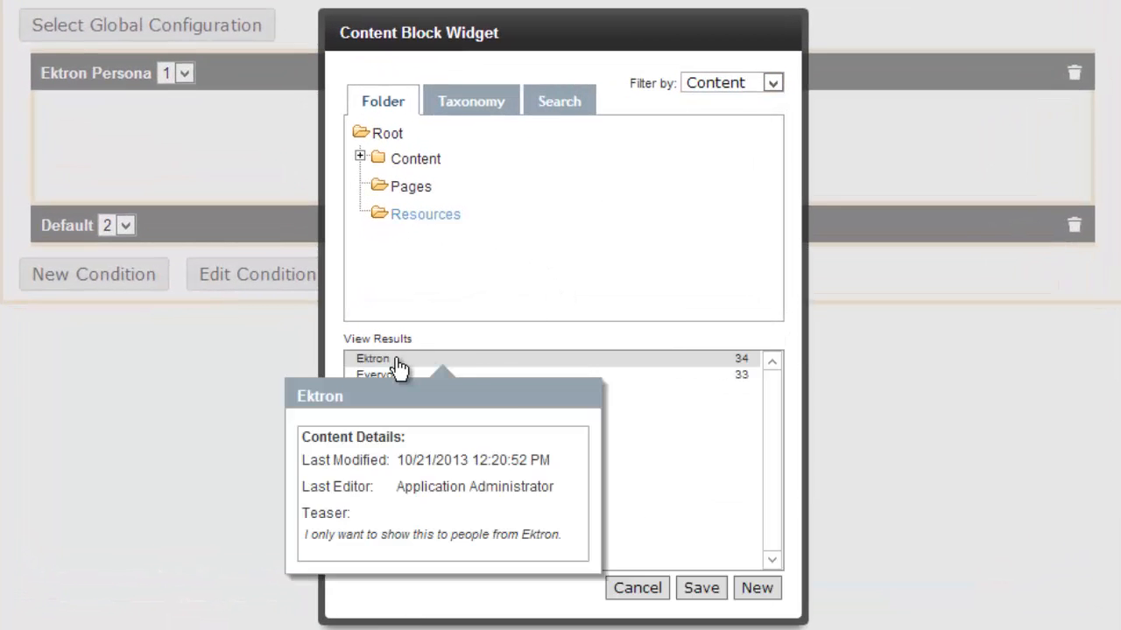
click(423, 383)
click(717, 591)
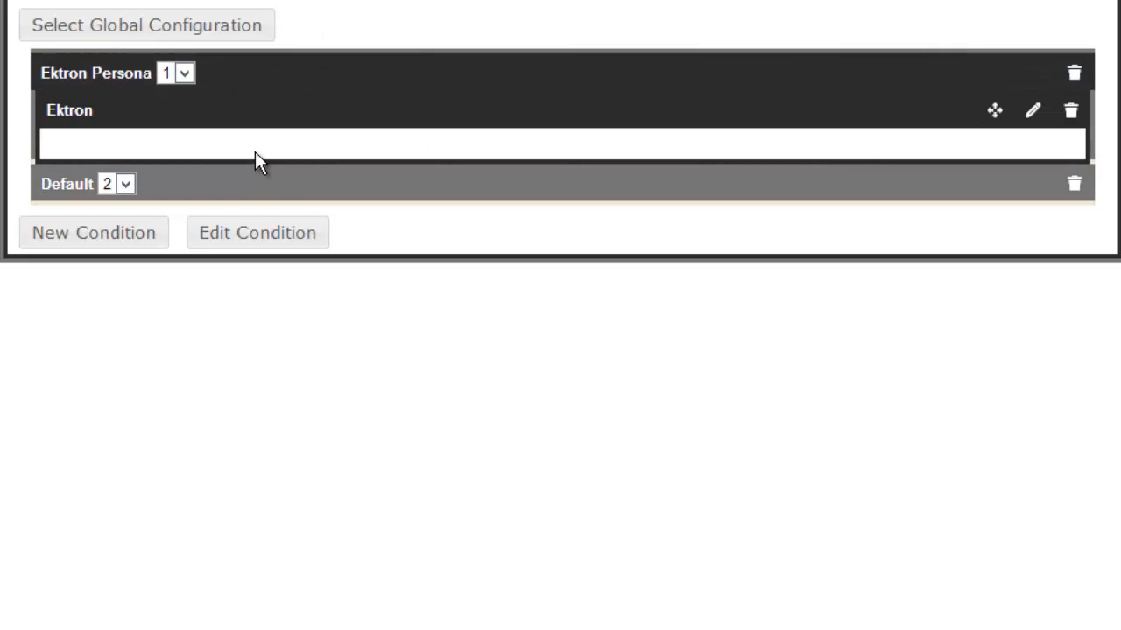
click(284, 194)
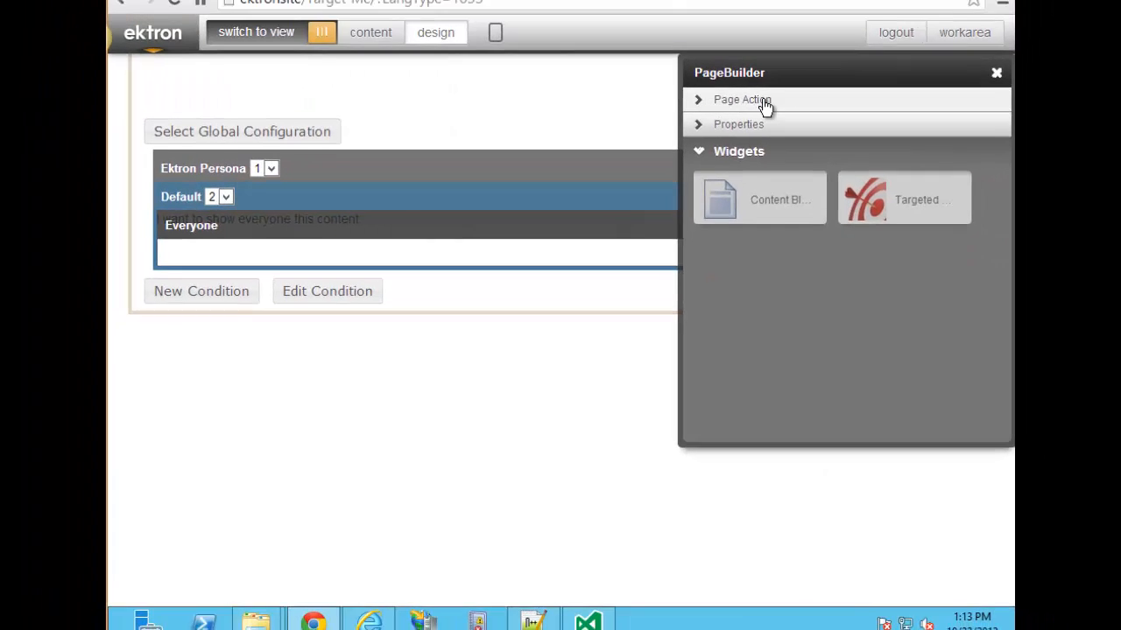
Publish the Target-Me page, switch to visitor view, and bring up the Registration page in Internet Explorer.
click(750, 136)
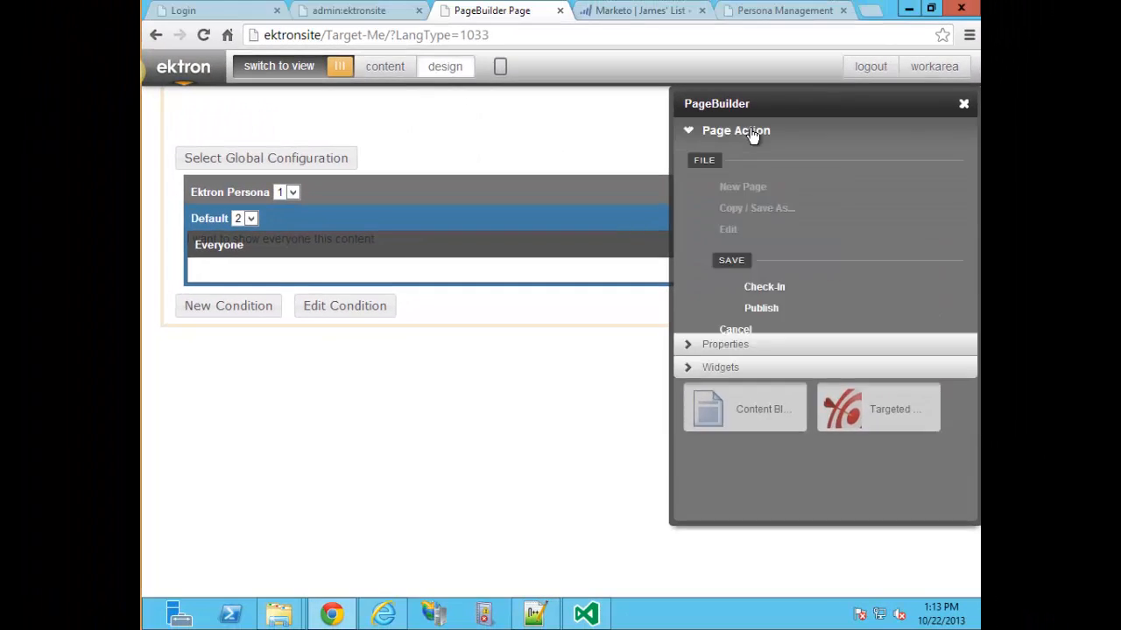
click(753, 308)
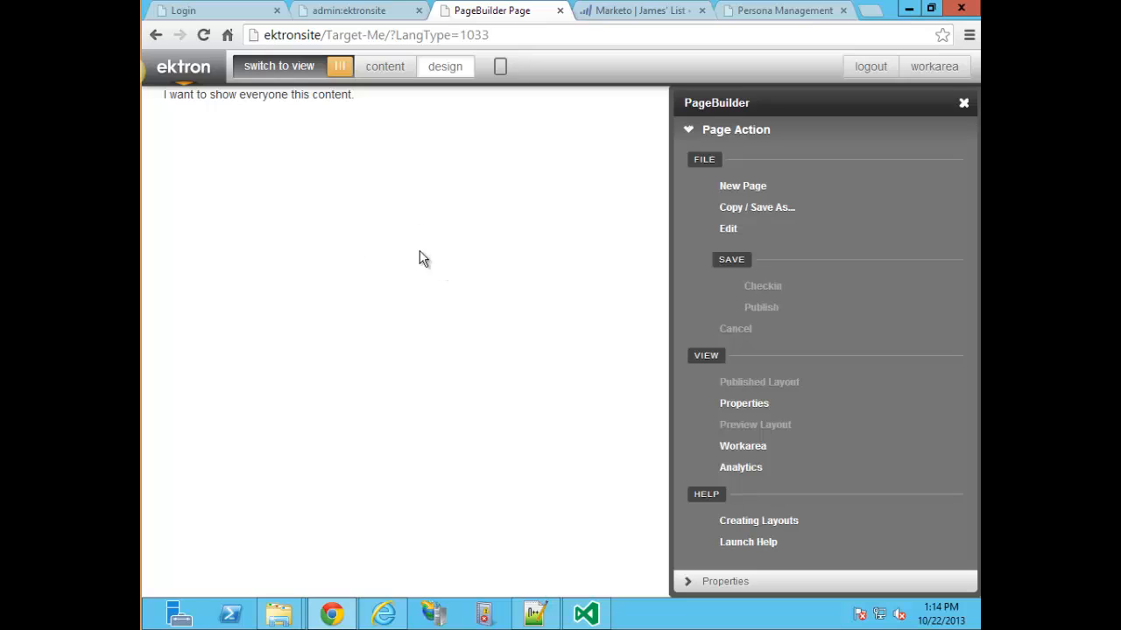
click(337, 69)
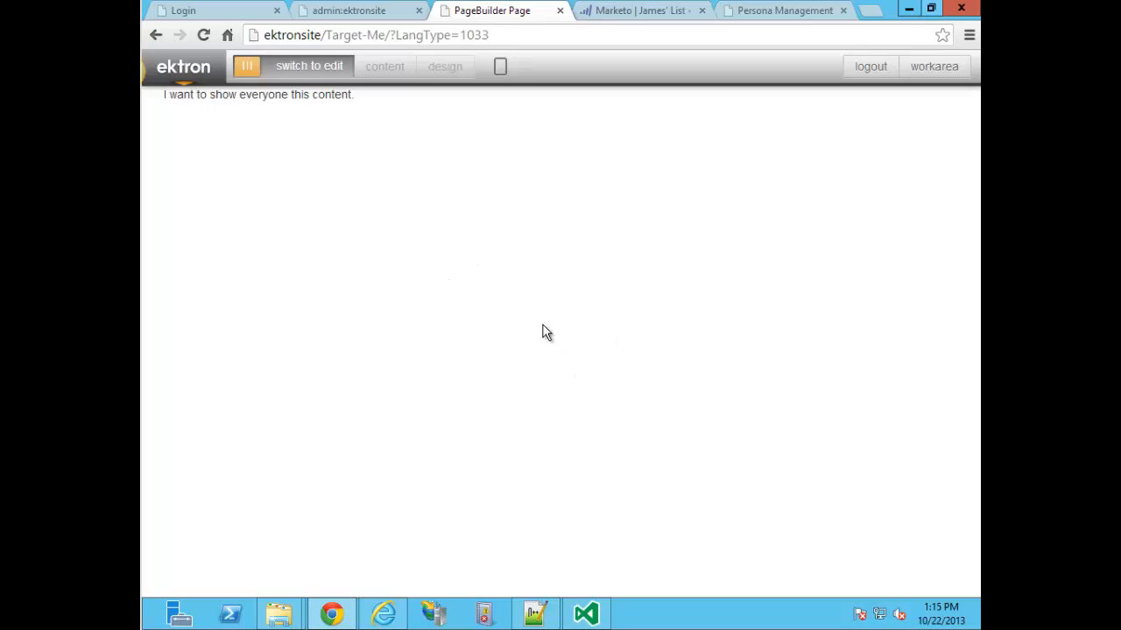
click(385, 614)
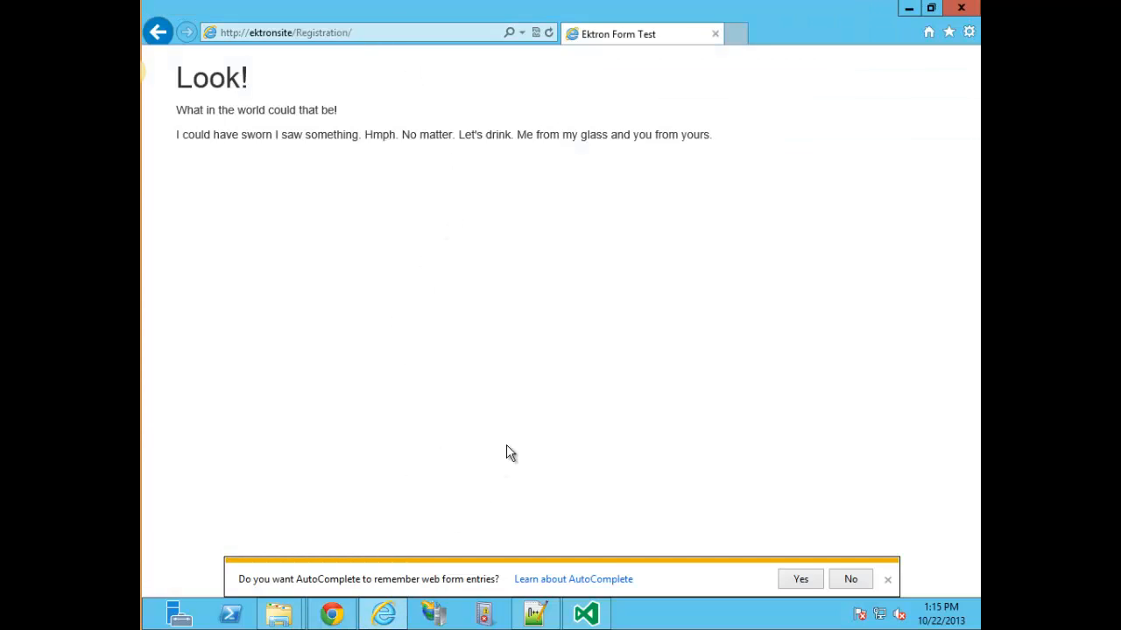
Clear Internet Explorer's session cookies and the ektronsite domain cookies in the F12 developer tools.
key(F12)
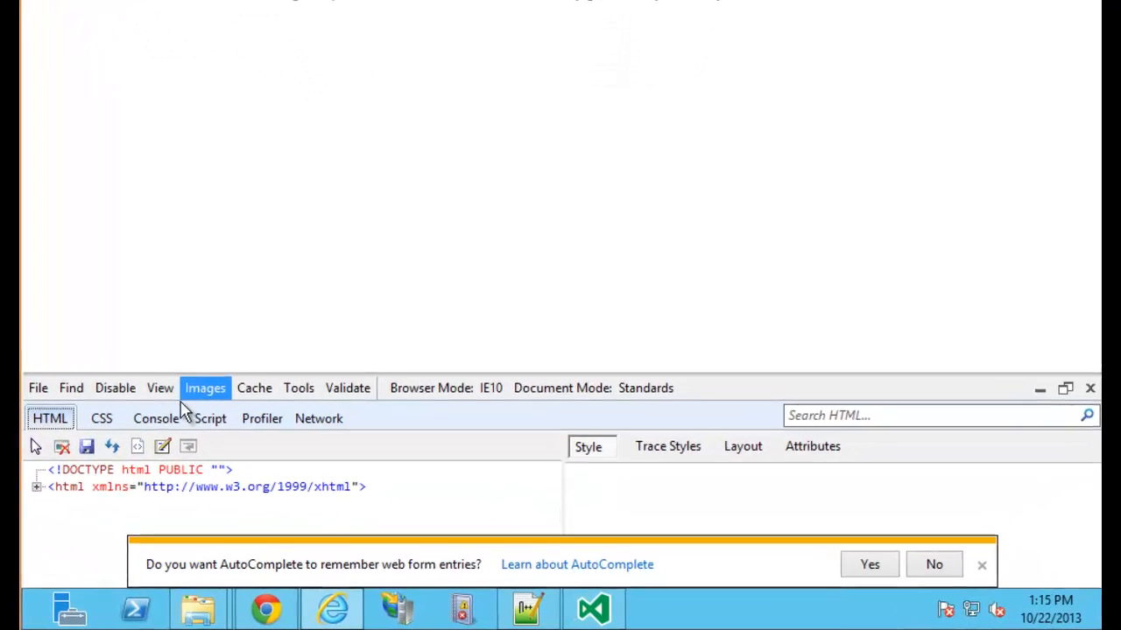
click(257, 391)
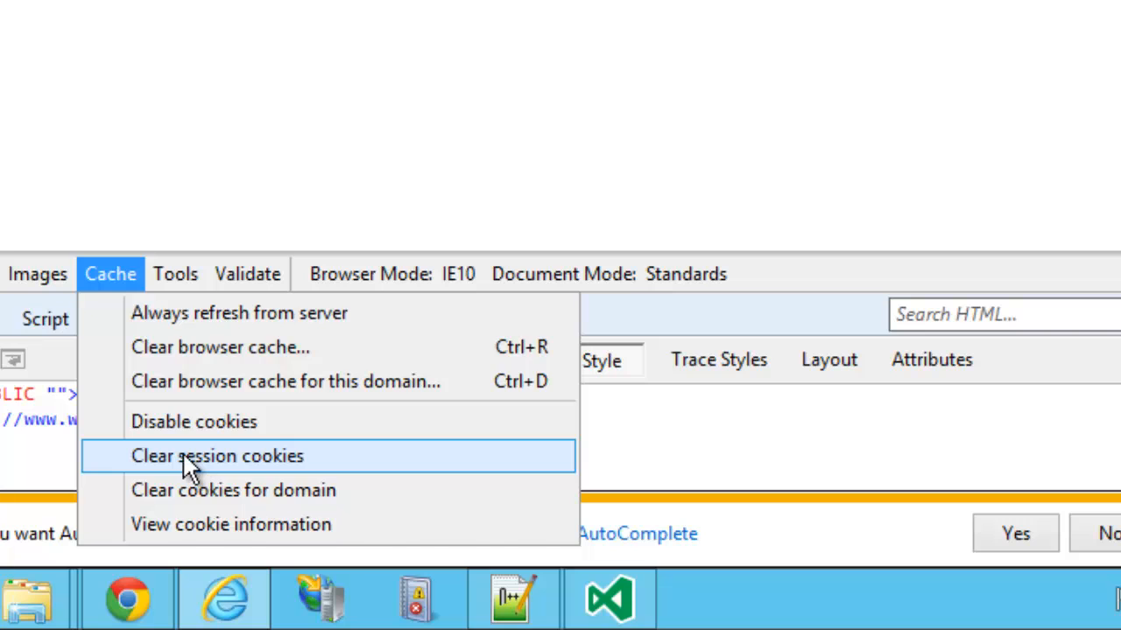
click(182, 452)
click(109, 279)
click(184, 486)
click(637, 149)
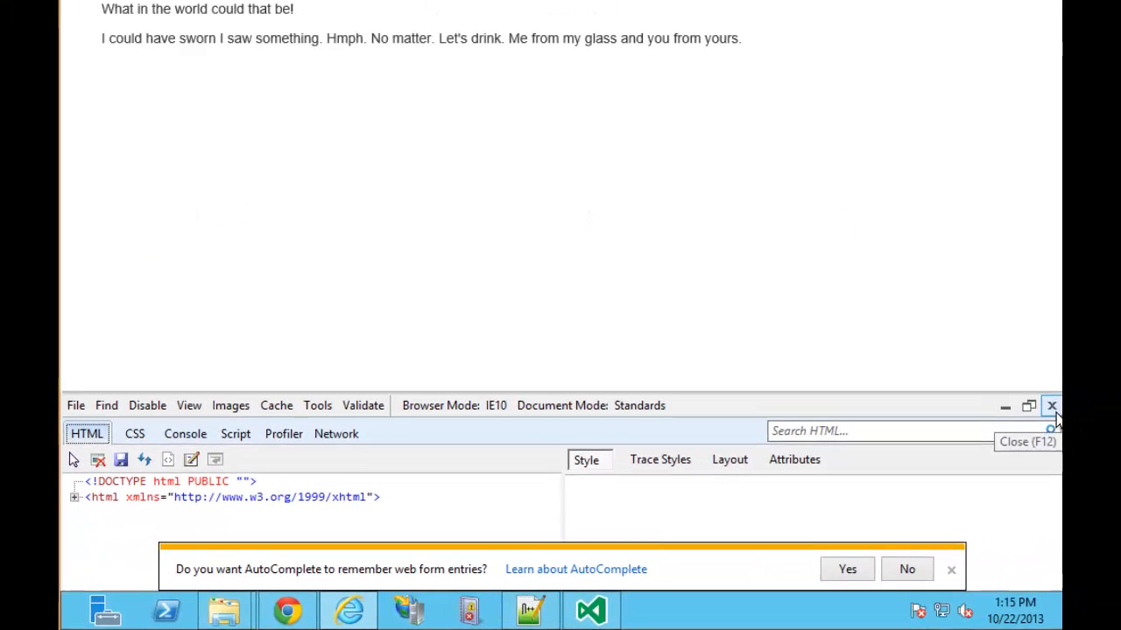
click(1052, 406)
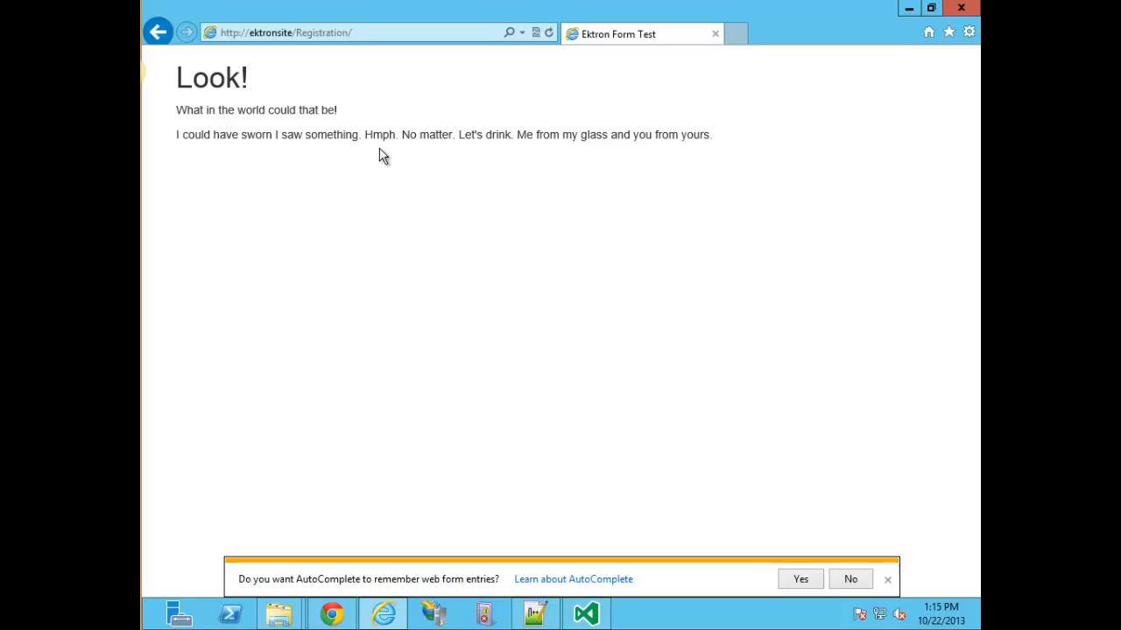
Reload the registration page, then load ektronsite/Target-Me/ in a new tab to check the everyone message.
click(383, 40)
key(Return)
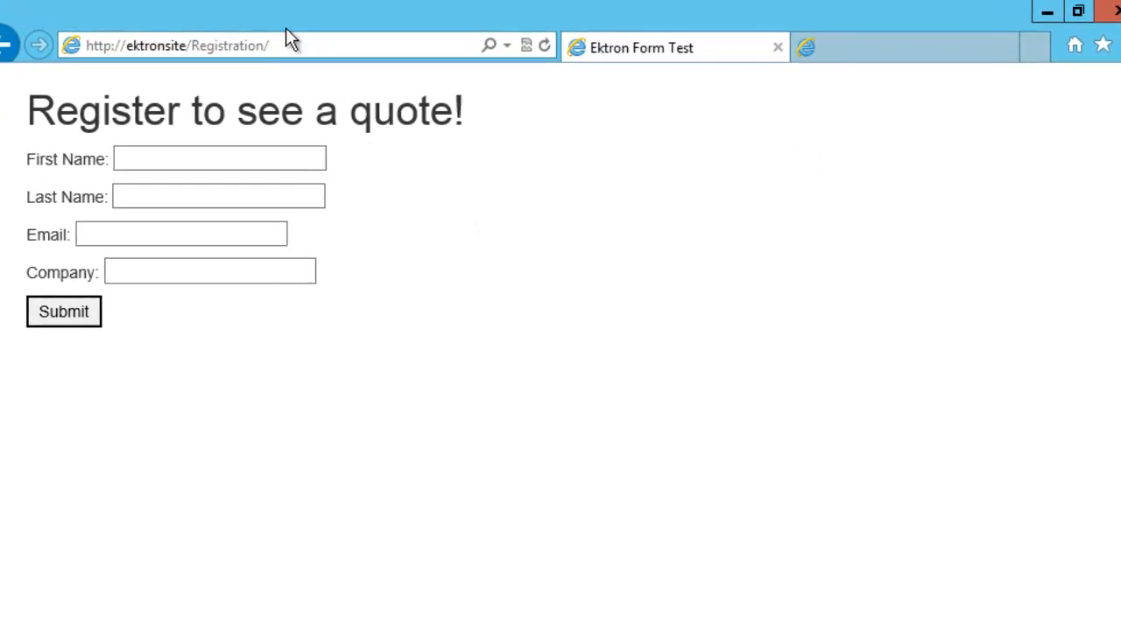
key(ctrl+t)
click(288, 49)
text(ektronsite)
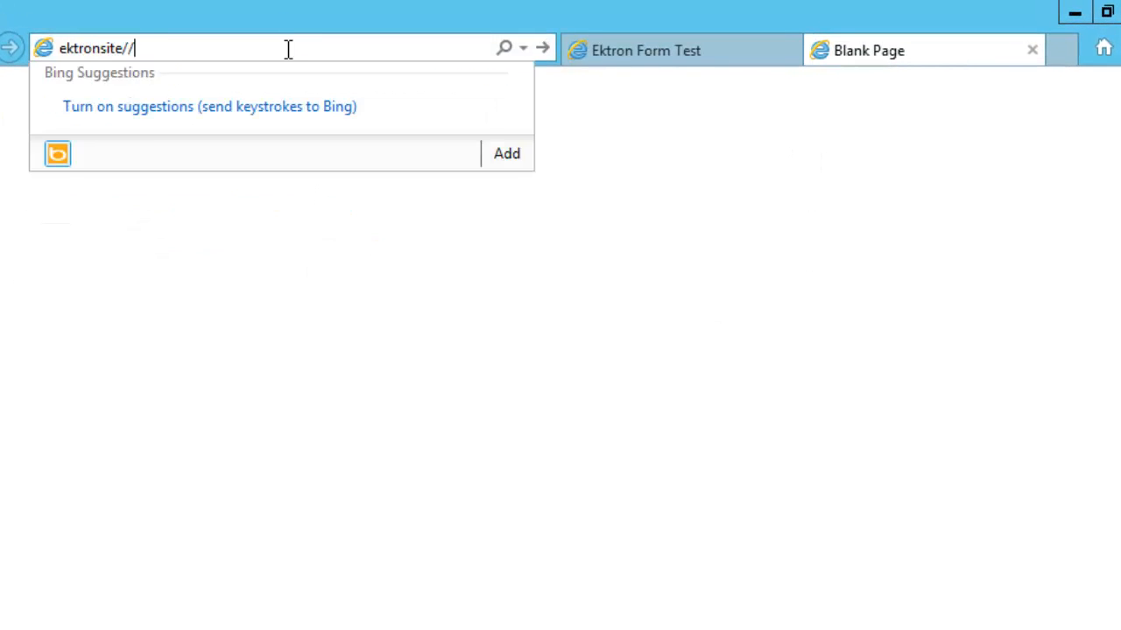
text(/Target-Me)
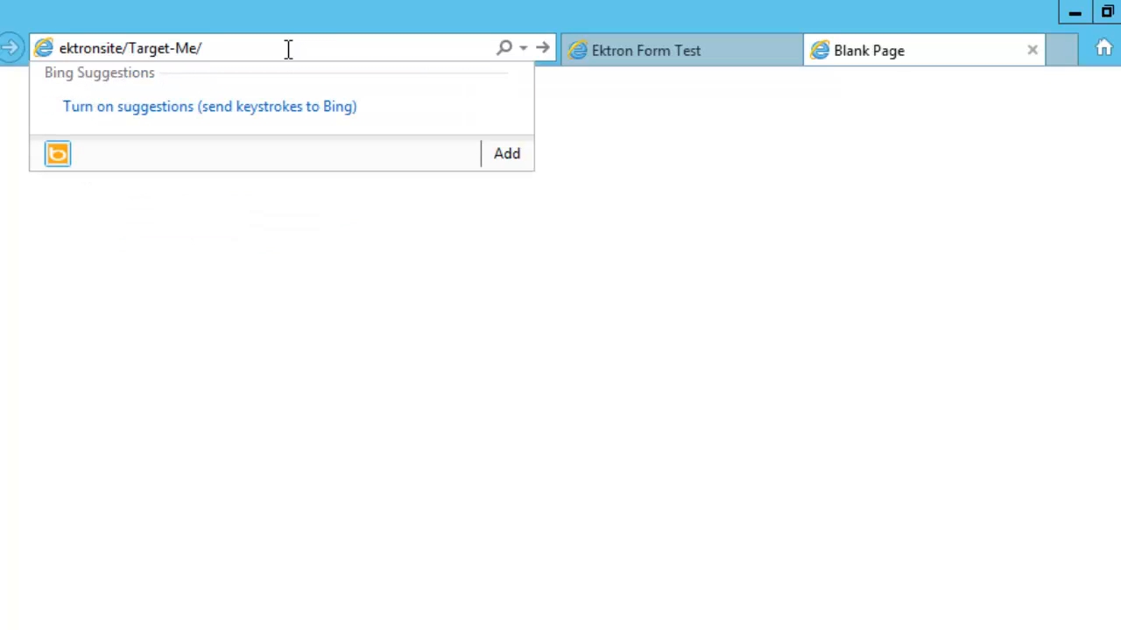
key(Return)
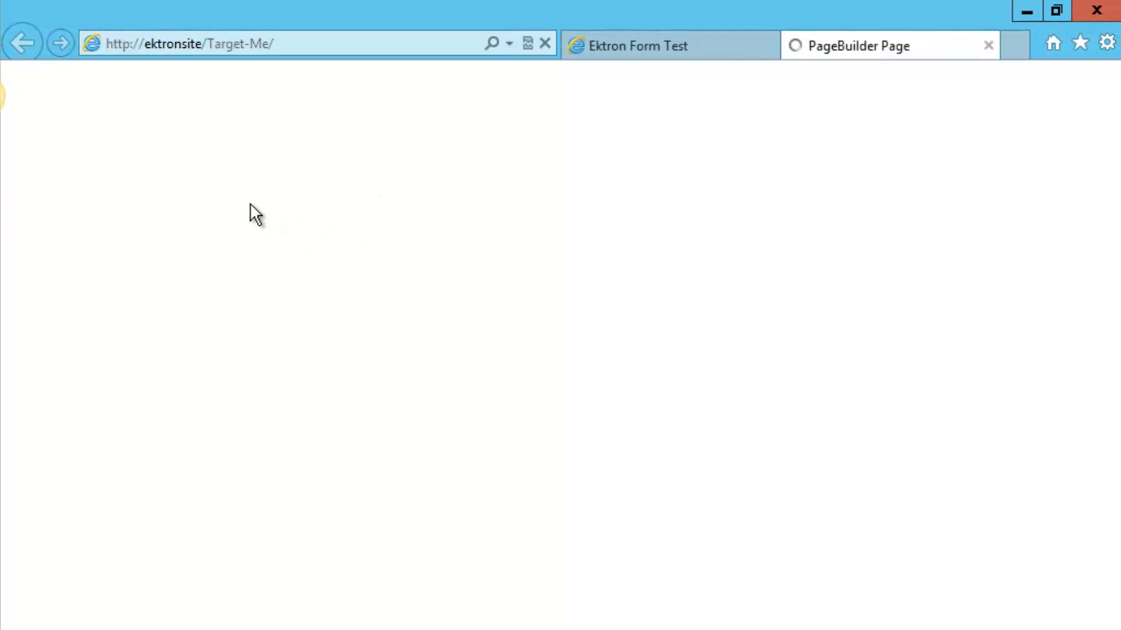
drag(92, 71, 288, 72)
click(271, 223)
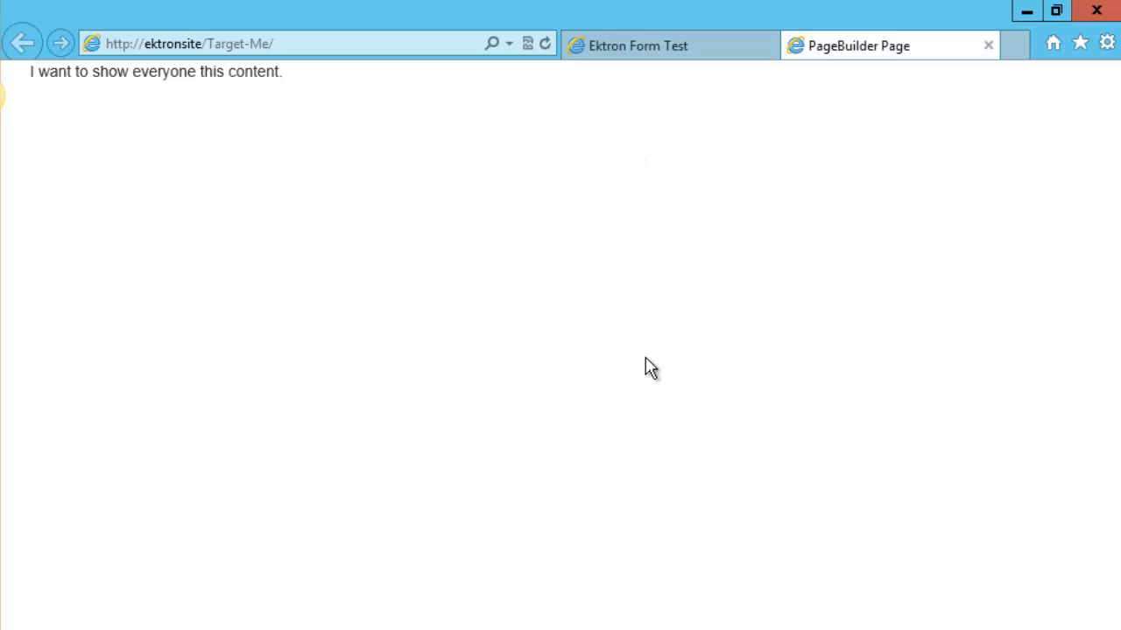
click(0, 95)
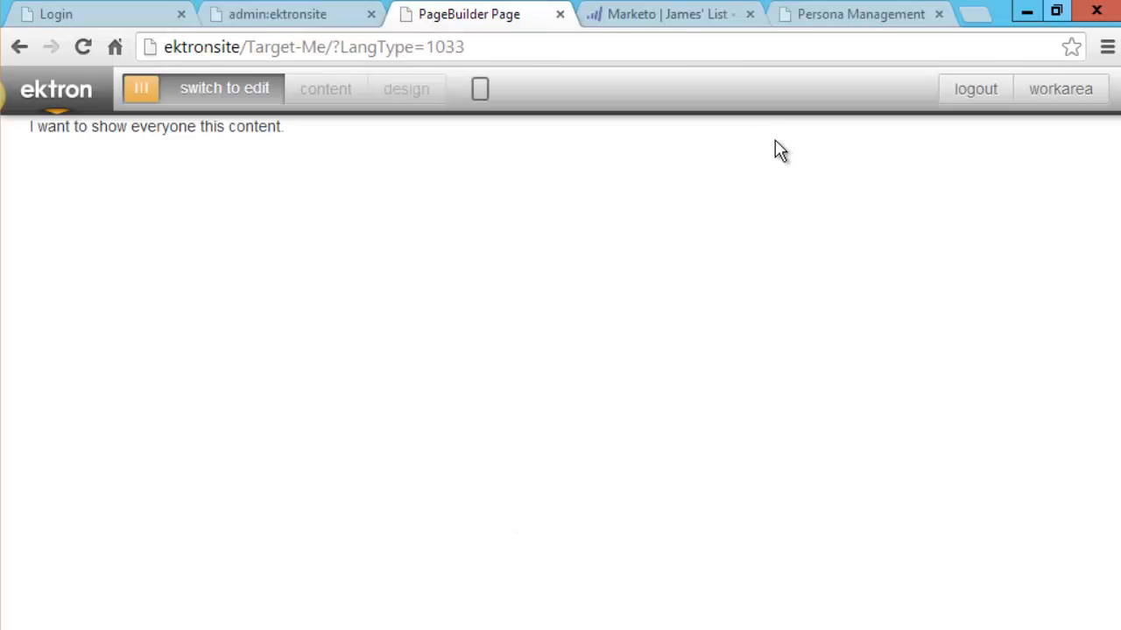
Delete the Ektron, Inc lead from the Marketo smart list with Run Now, then bring the registration form forward.
click(676, 19)
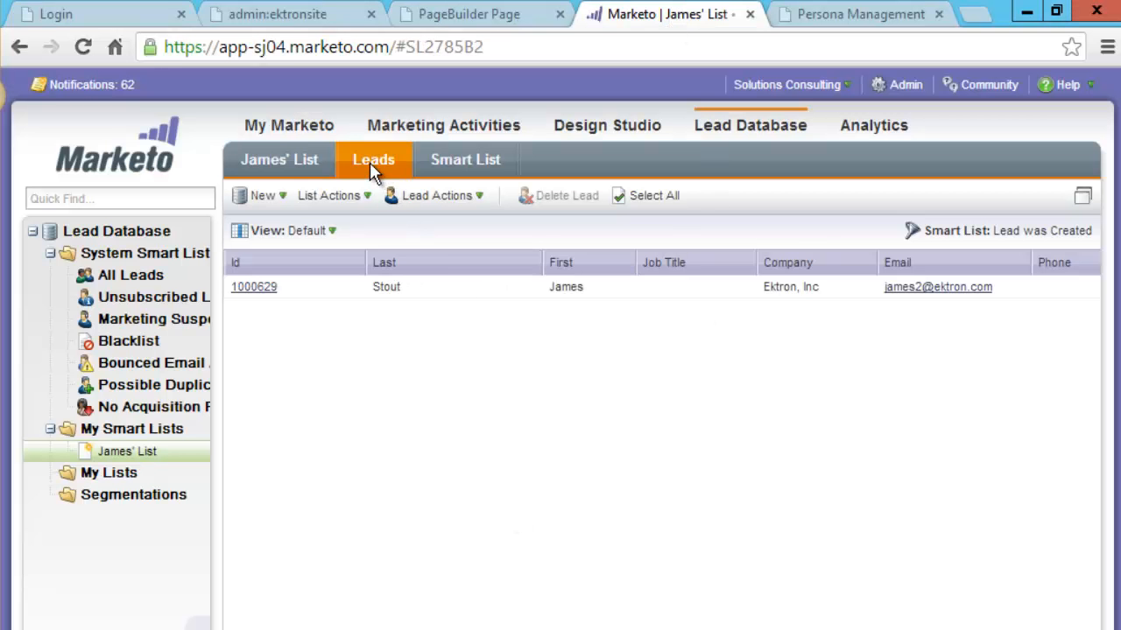
click(454, 295)
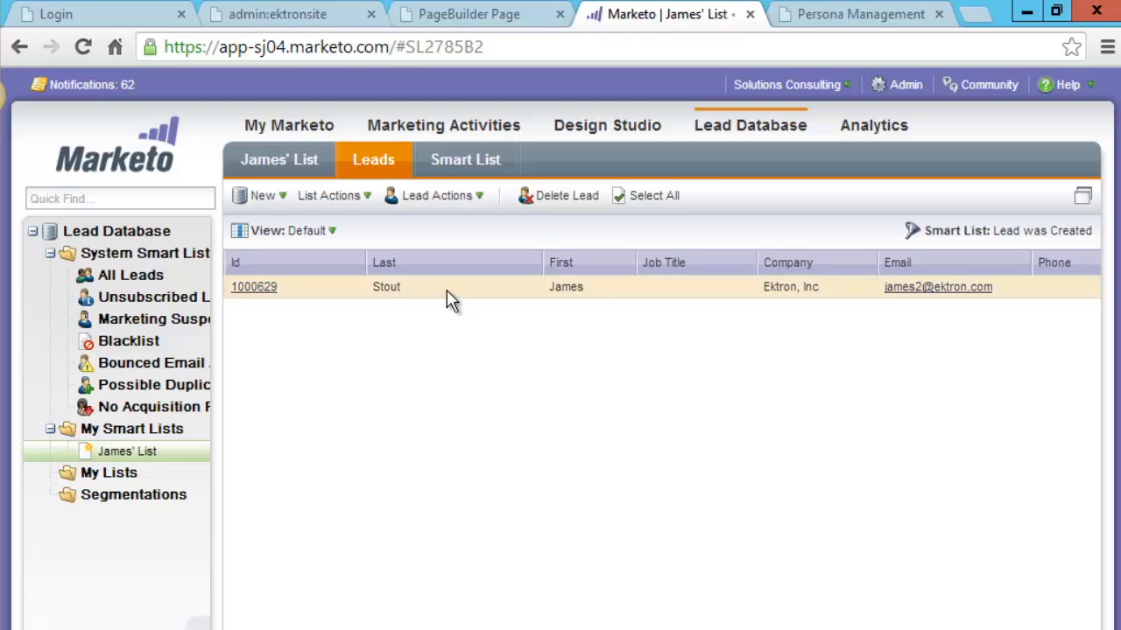
right_click(447, 298)
click(430, 299)
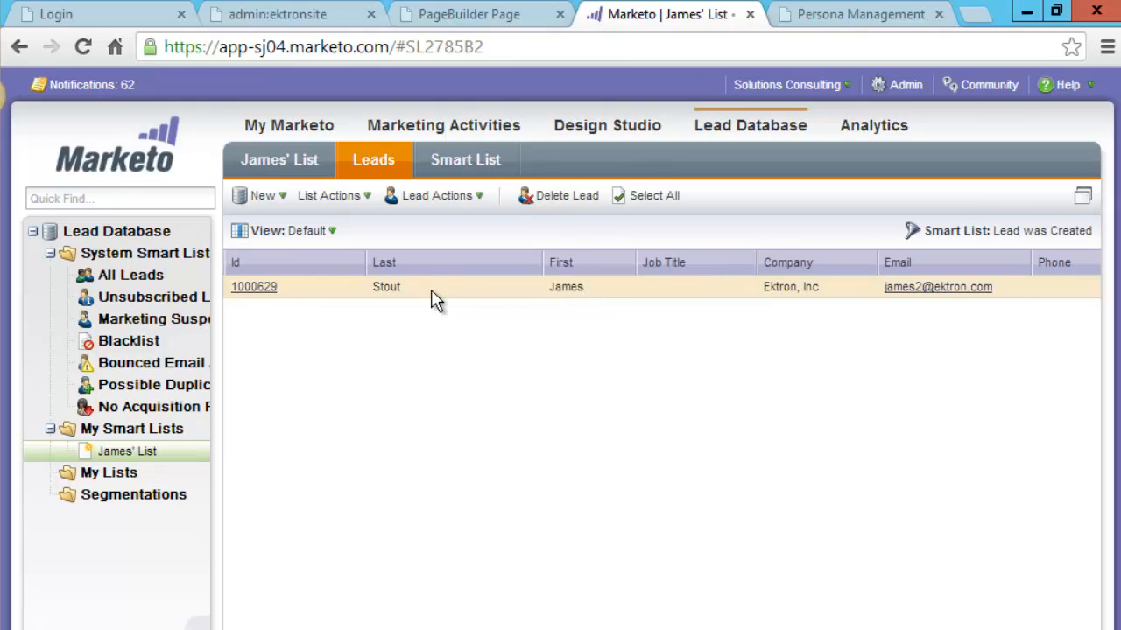
click(553, 197)
click(862, 625)
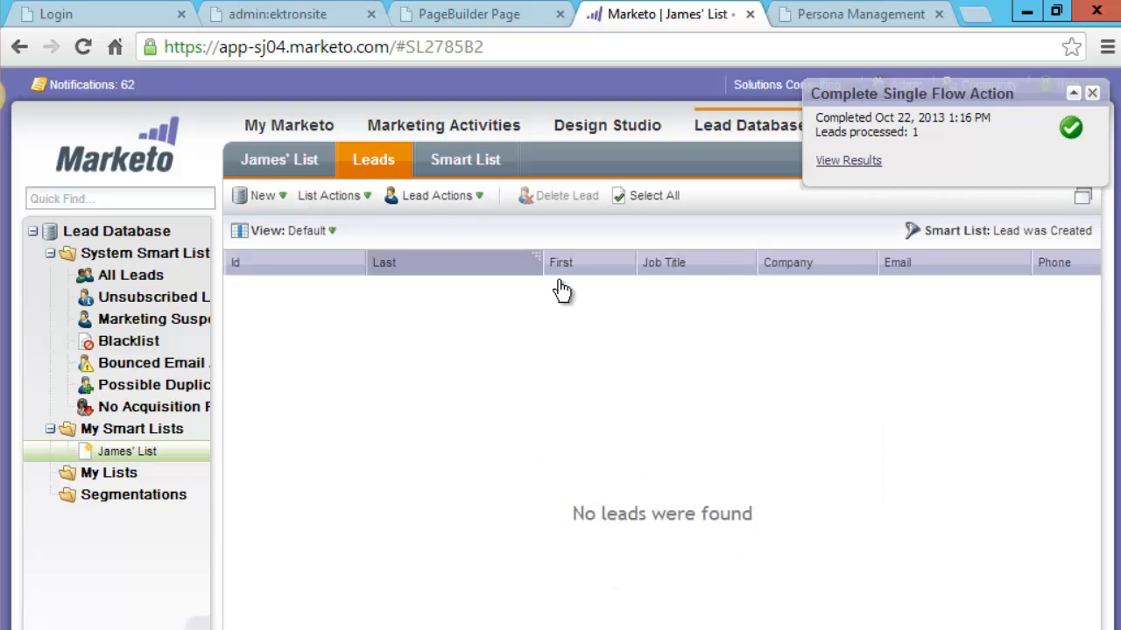
click(263, 606)
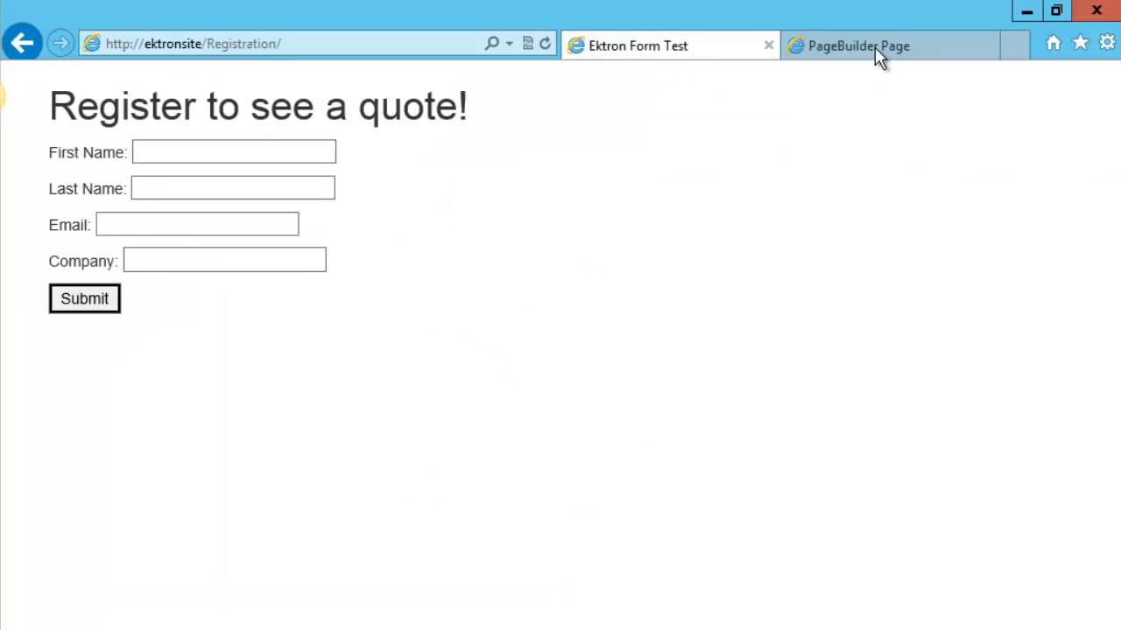
Check that the Target-Me page still shows the everyone message, then return to the registration form.
click(821, 49)
drag(130, 75, 251, 96)
click(251, 95)
click(662, 48)
Fill in the contact's first name, last name and email address, with 'Ektron' as the company.
click(163, 151)
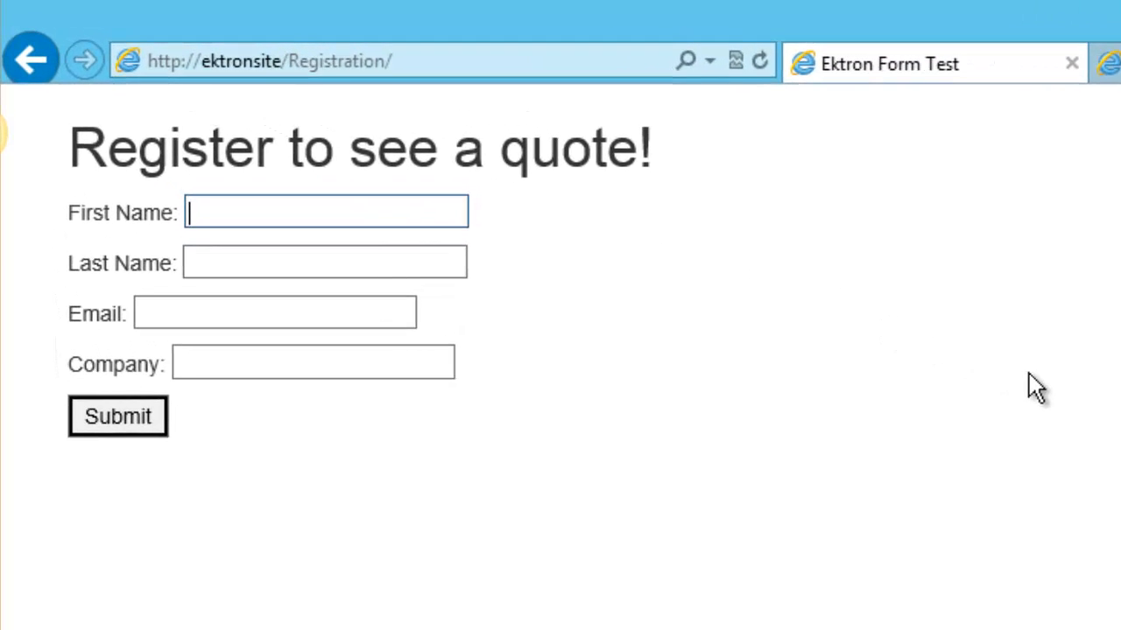
key(Tab)
key(Tab)
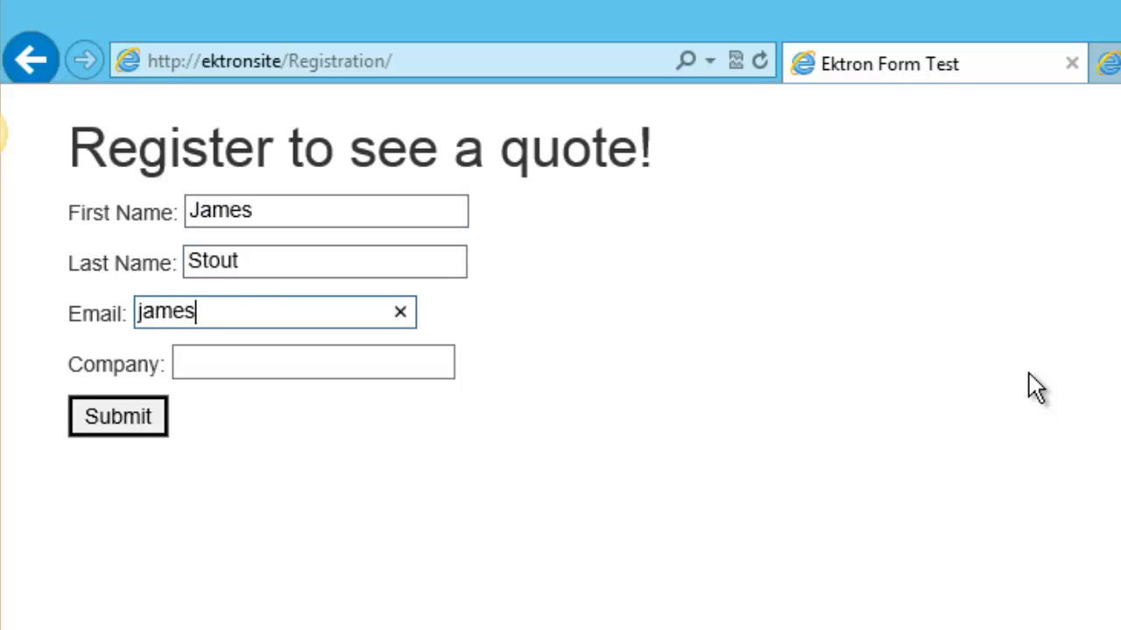
key(Tab)
text(Ektron)
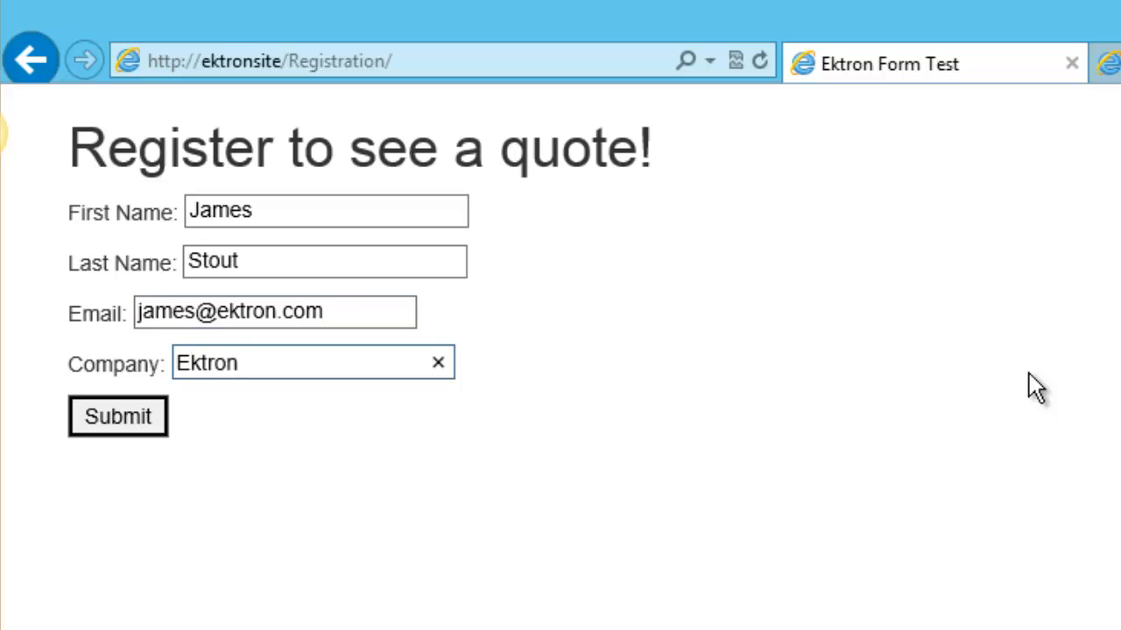
click(359, 312)
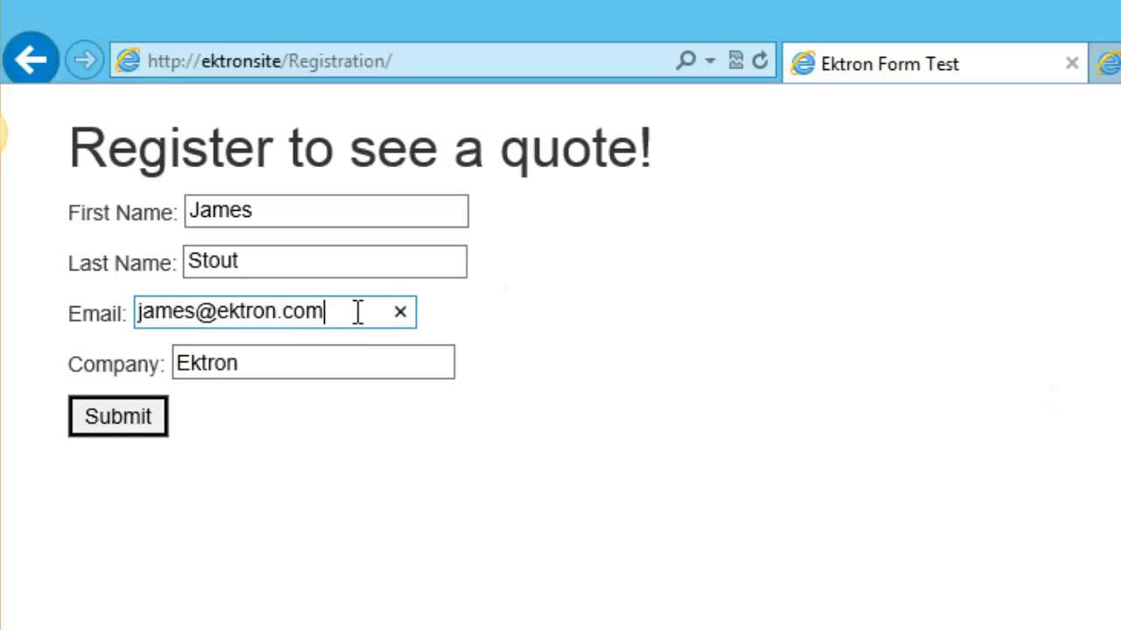
drag(347, 313, 219, 313)
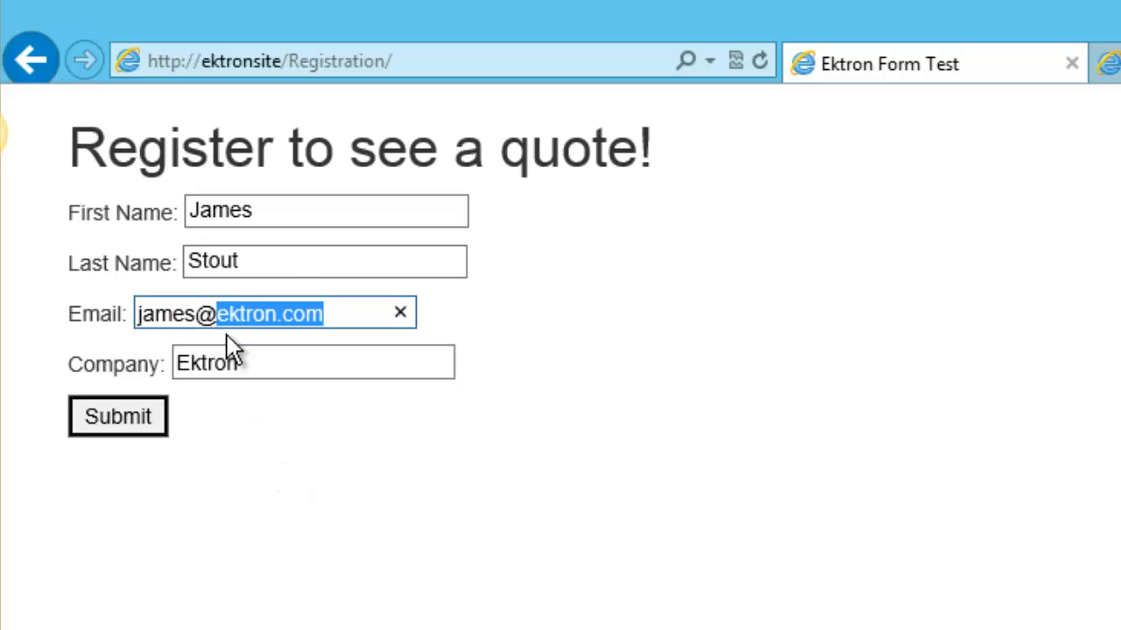
click(356, 497)
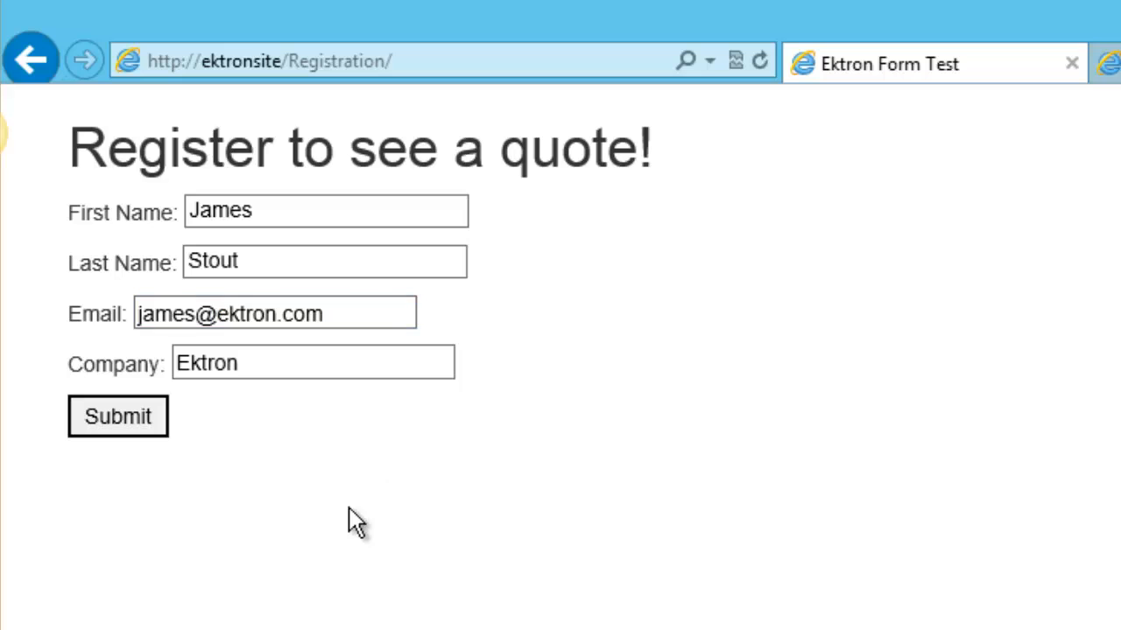
Submit the registration form and switch over to the Marketo leads list.
click(1108, 64)
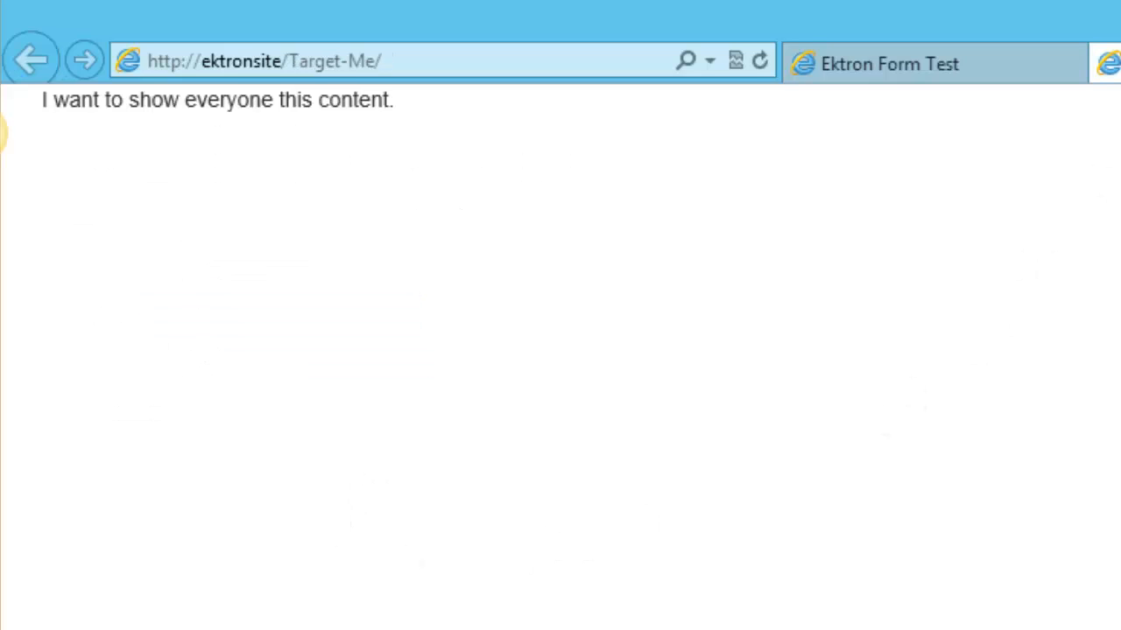
click(917, 69)
click(103, 404)
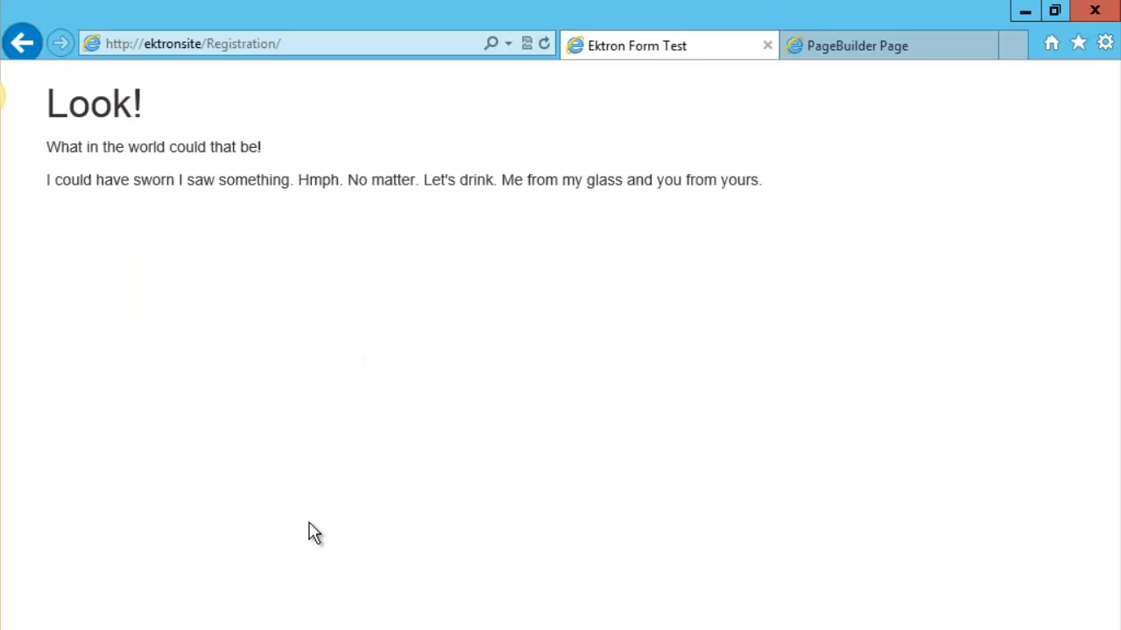
key(alt+Tab)
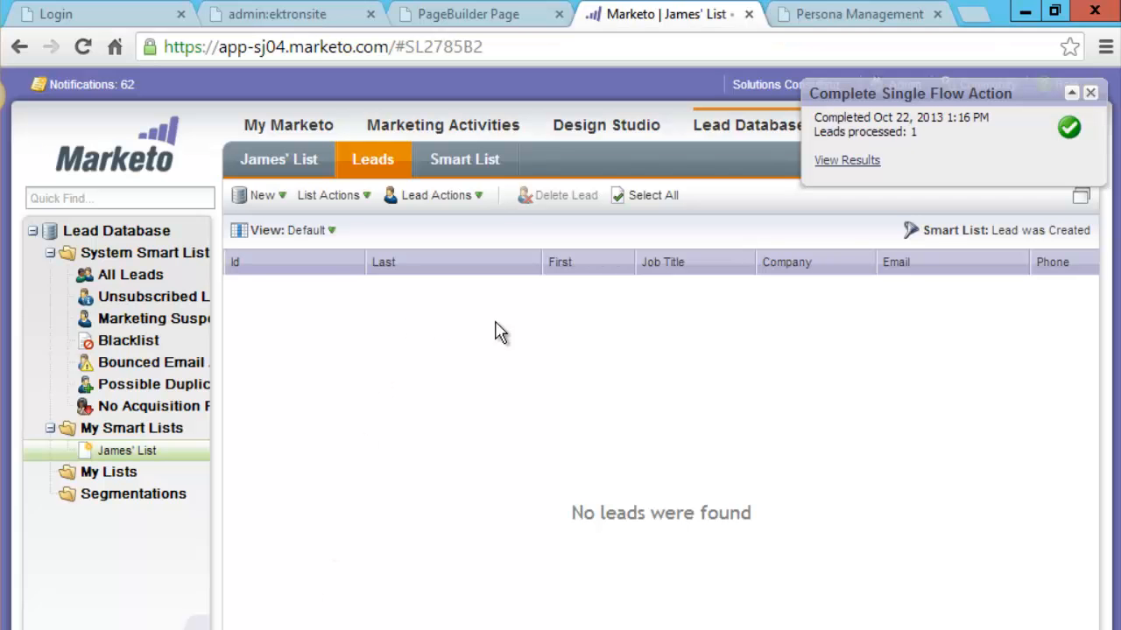
Reload the Marketo smart list to show the new lead from company Ektron.
click(375, 164)
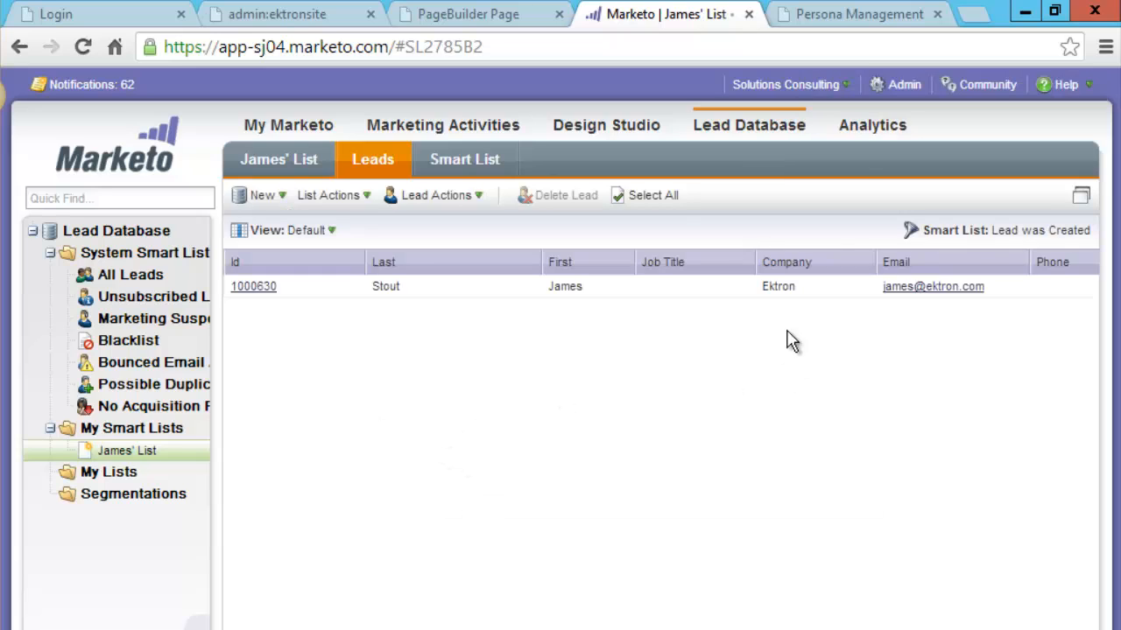
click(322, 629)
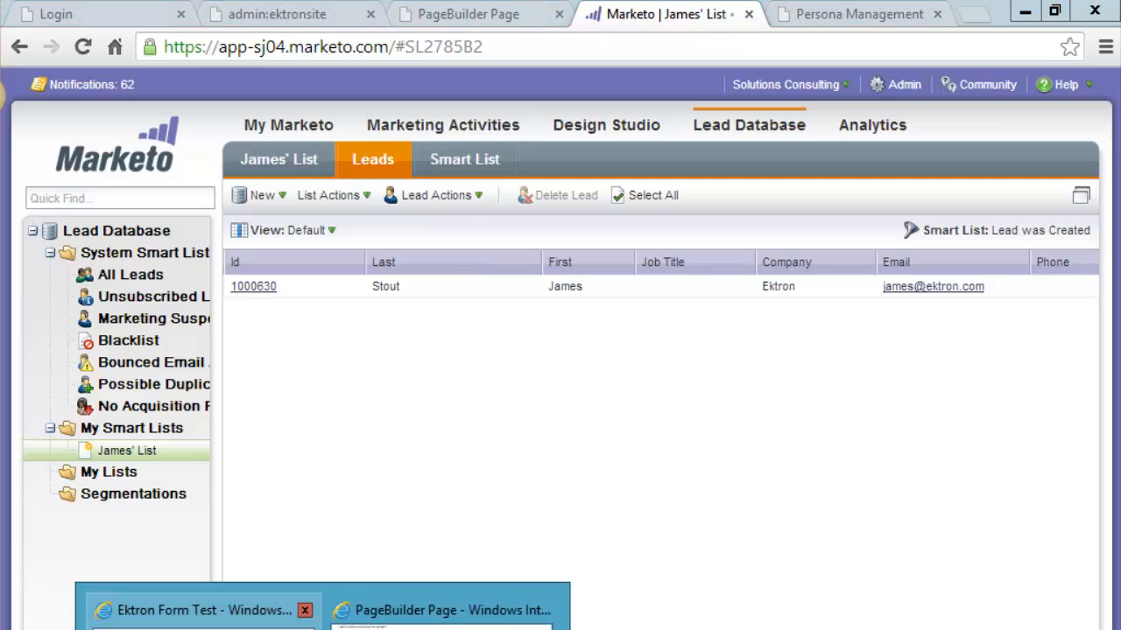
Bring the PageBuilder page forward, dismiss the Compatibility View notice, and refresh Target-Me with F5.
click(442, 613)
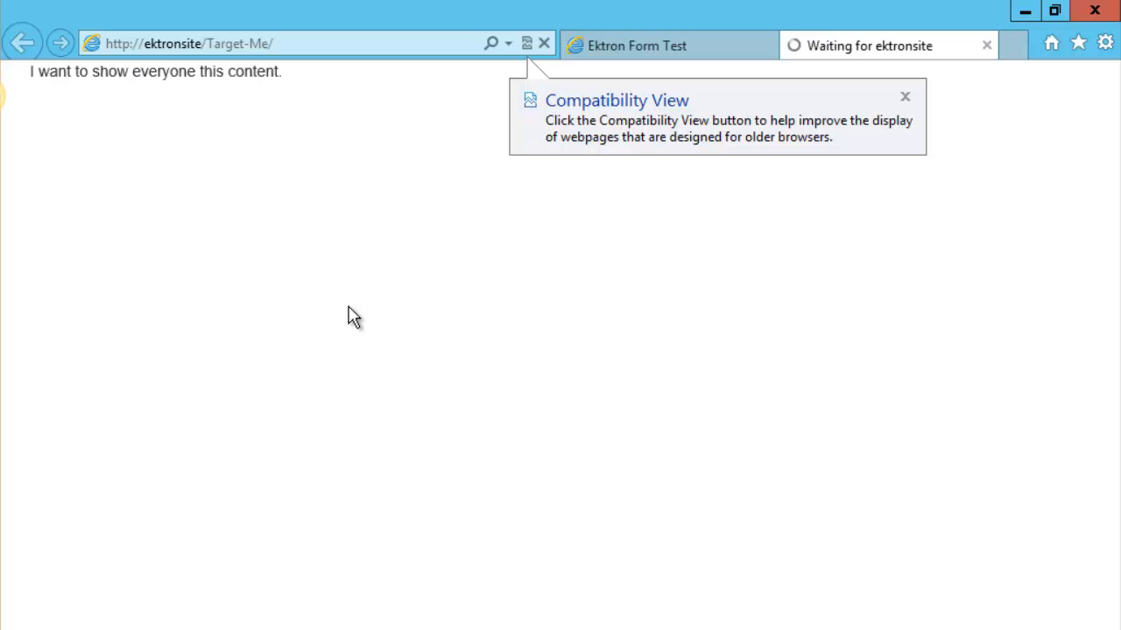
click(906, 97)
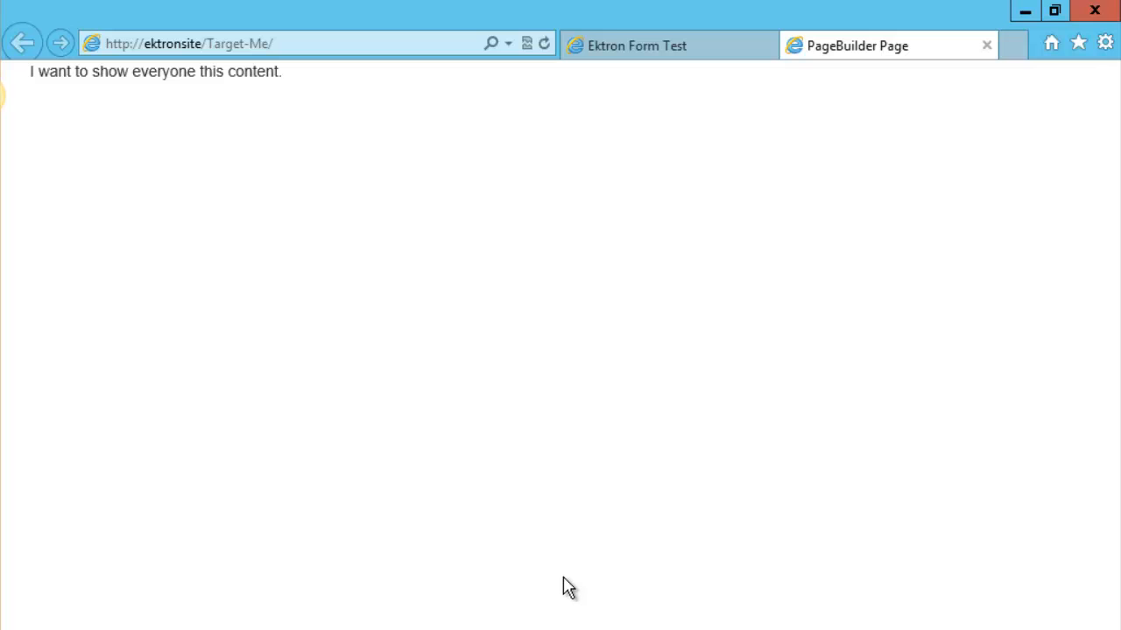
key(F5)
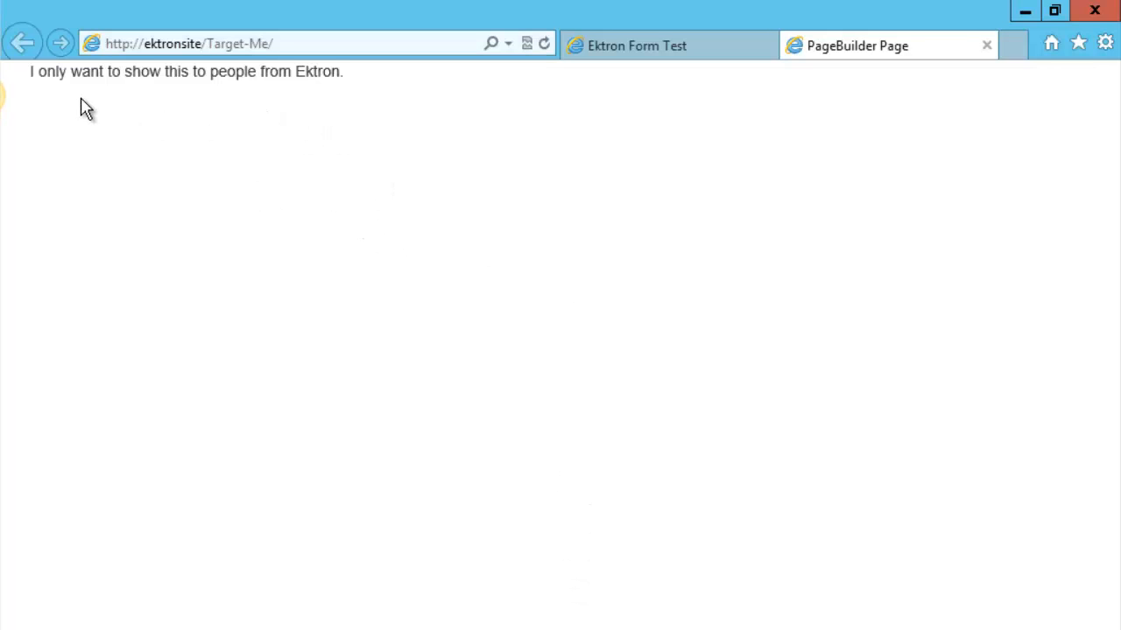
Highlight the Ektron-only message on Target-Me to verify it, comparing against the registration tab.
drag(315, 78, 192, 74)
click(165, 73)
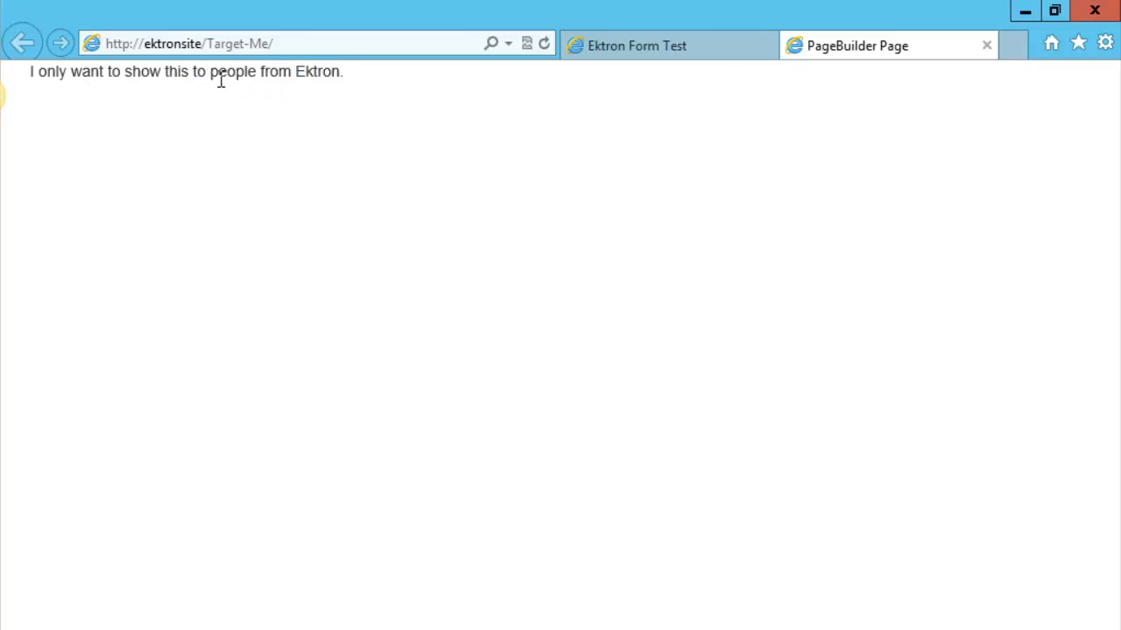
drag(323, 76, 70, 79)
click(301, 88)
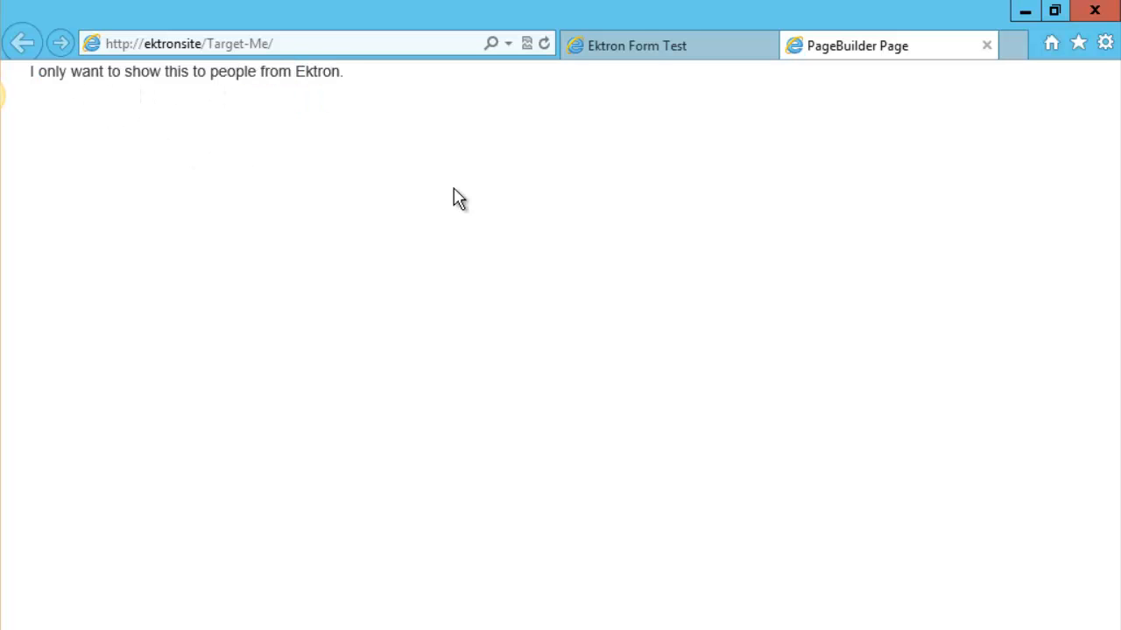
click(651, 53)
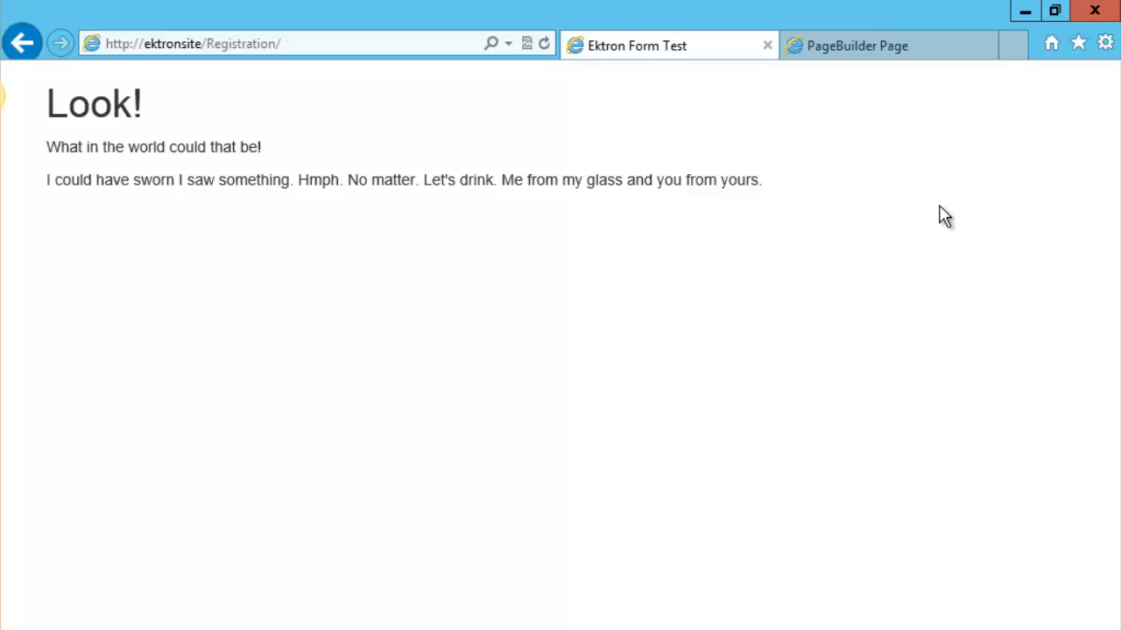
click(885, 54)
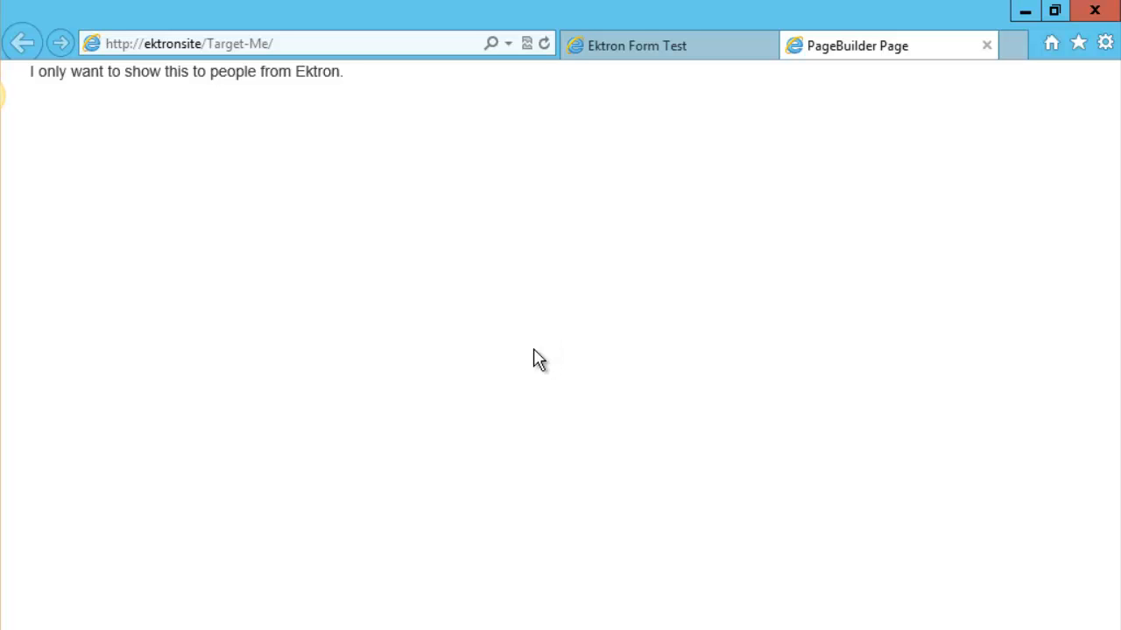
click(1094, 14)
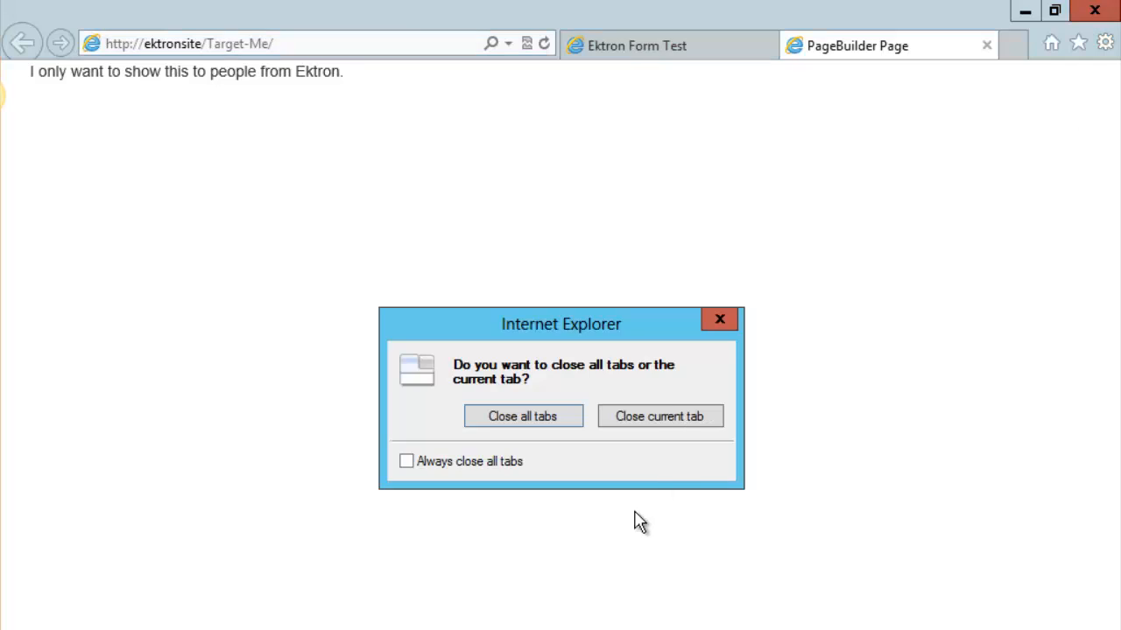
click(526, 423)
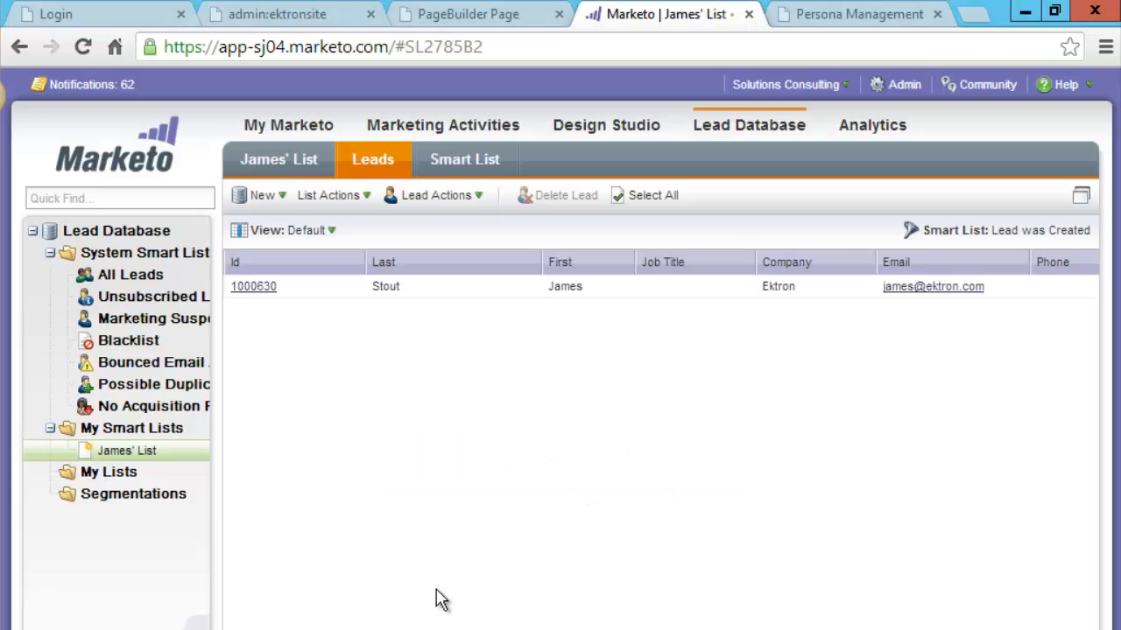
click(362, 628)
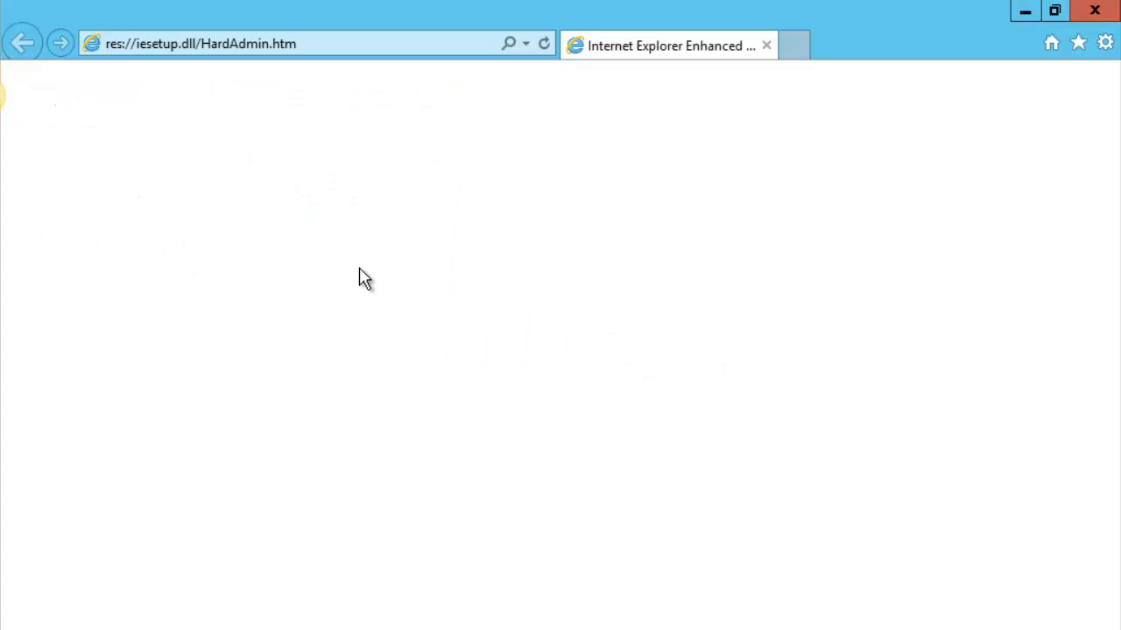
click(314, 48)
text(ektronsite/)
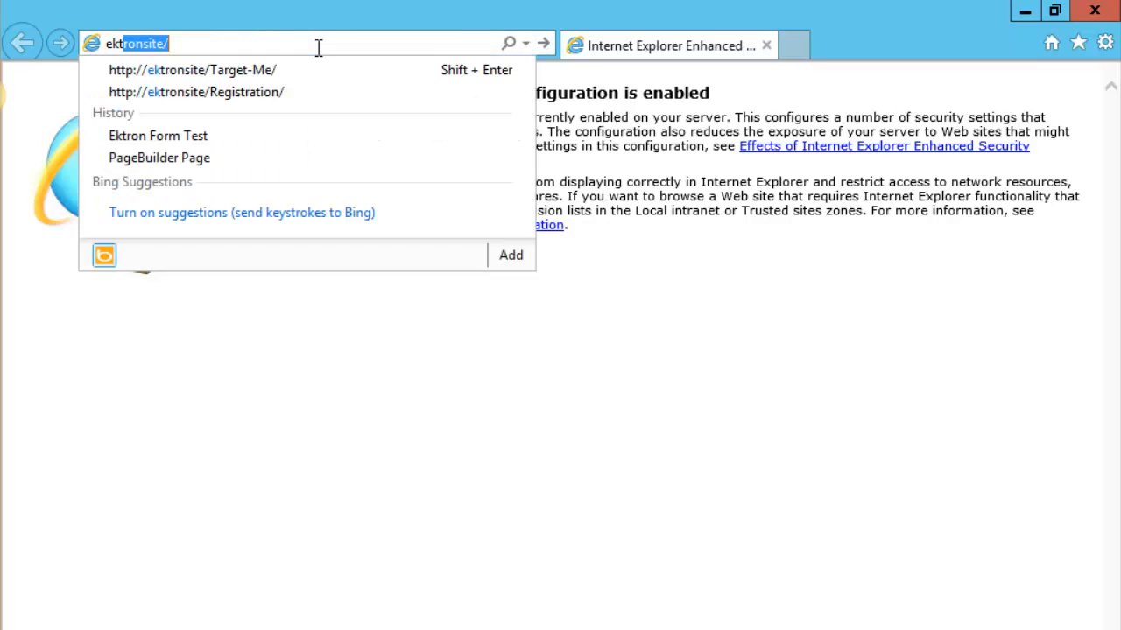
key(Down)
key(Return)
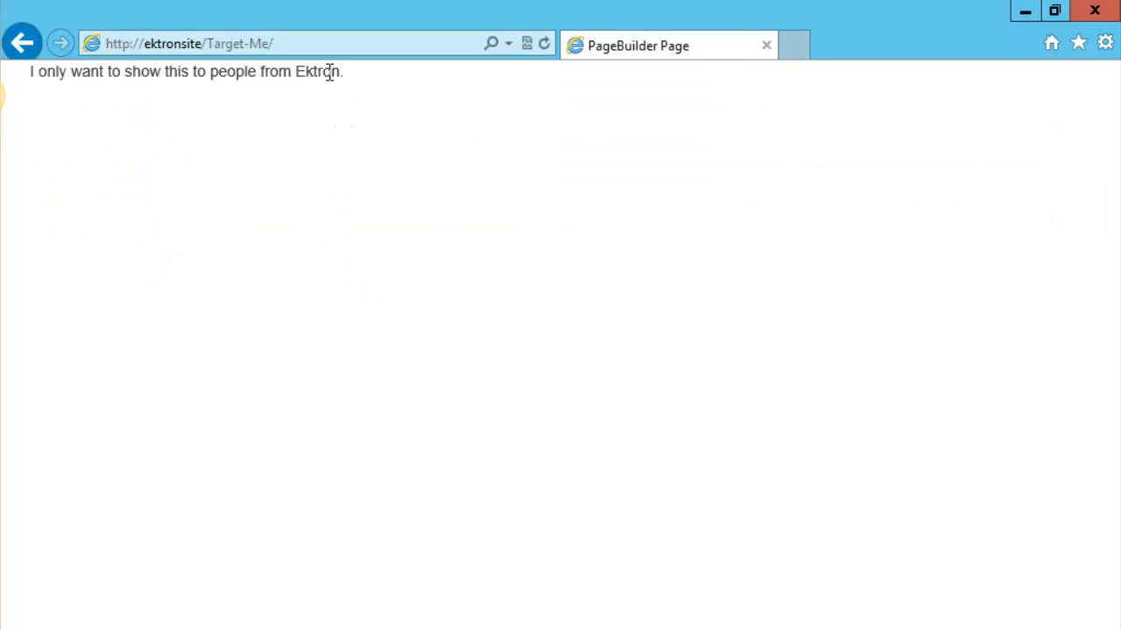
Highlight the 'I only want to show this to people from Ektron.' message to confirm it persists.
drag(296, 77, 191, 80)
click(267, 167)
drag(30, 77, 338, 95)
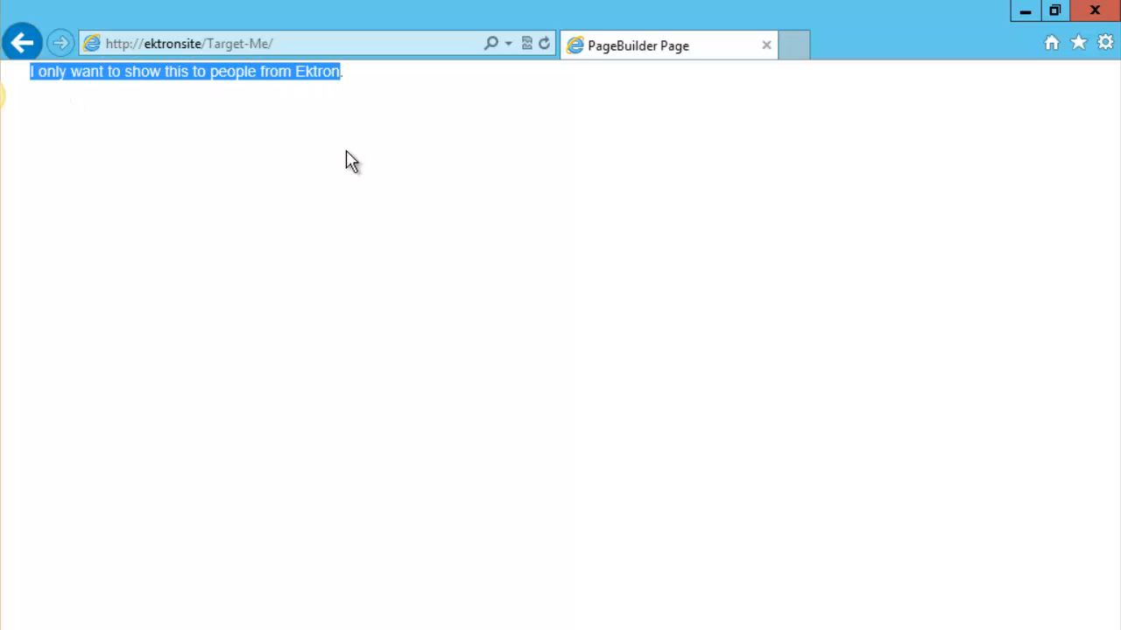
click(350, 199)
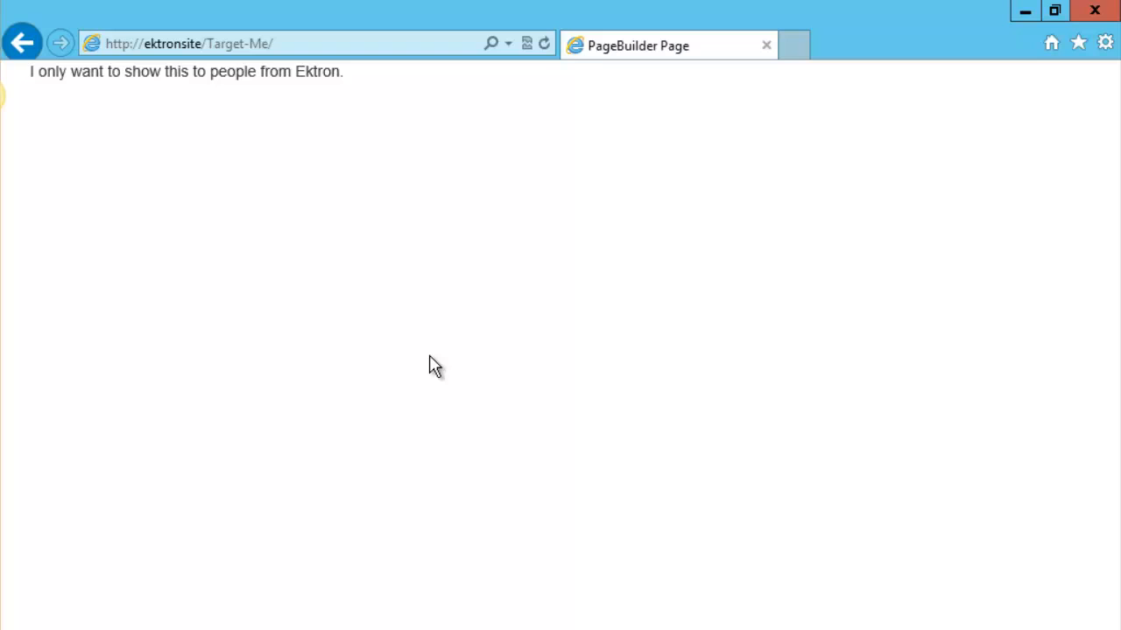